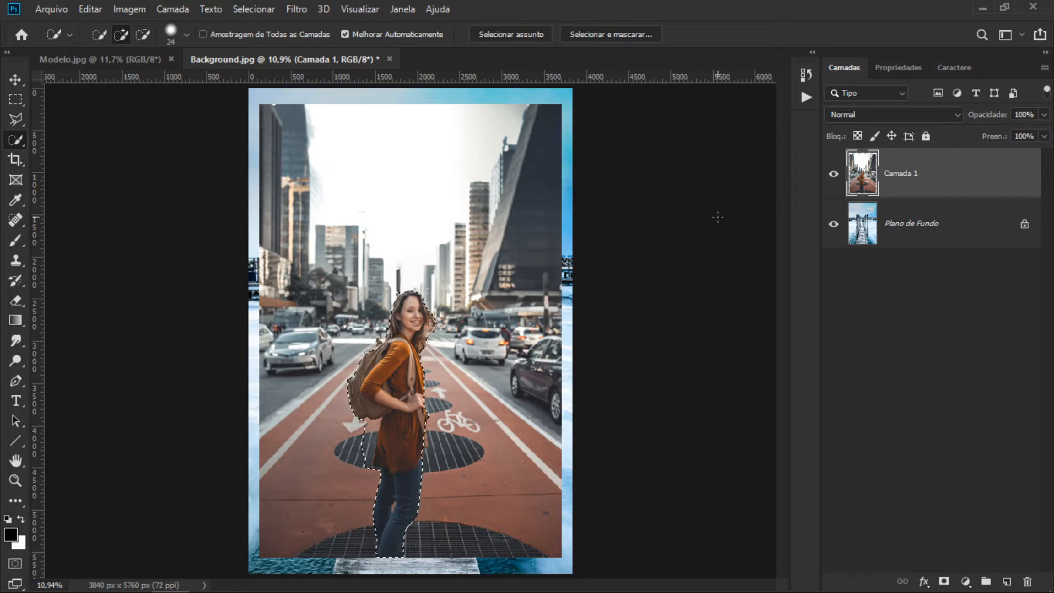
# Step: Subtract the pavement and grate between the backpack and the legs from the woman's selection using Quick Selection with a 182 px brush
pyautogui.press('alt')
pyautogui.scroll(6, 387, 423)
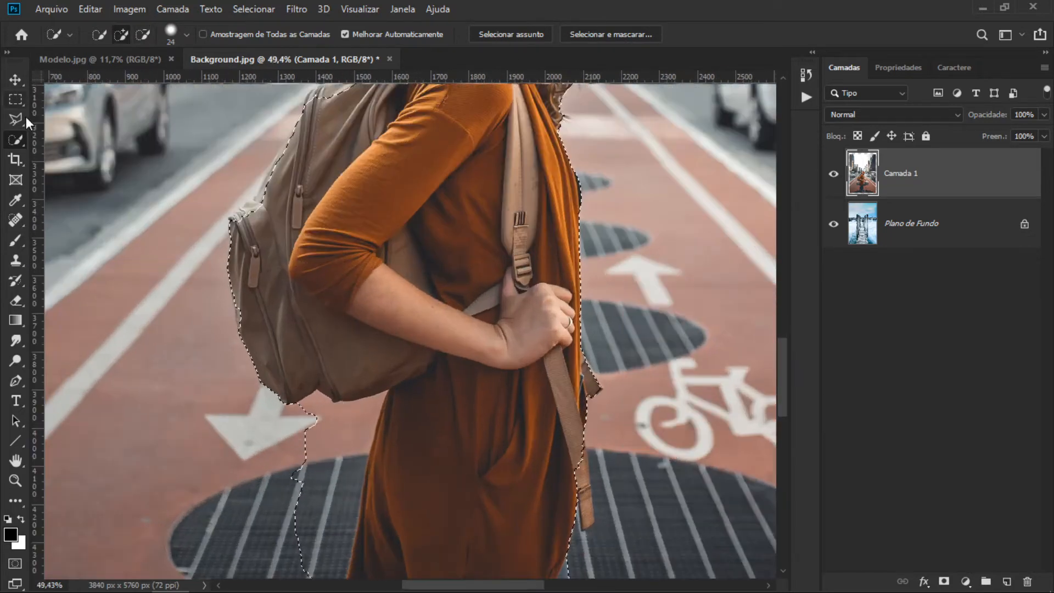
pyautogui.rightClick(19, 139)
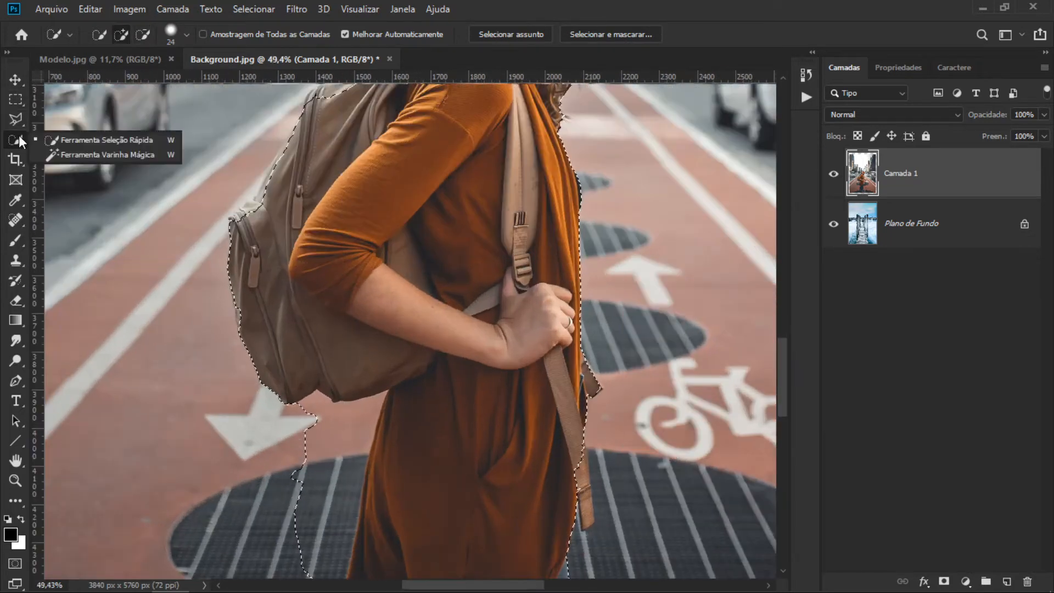
pyautogui.keyDown('alt'); pyautogui.rightClick(307, 404); pyautogui.keyUp('alt')
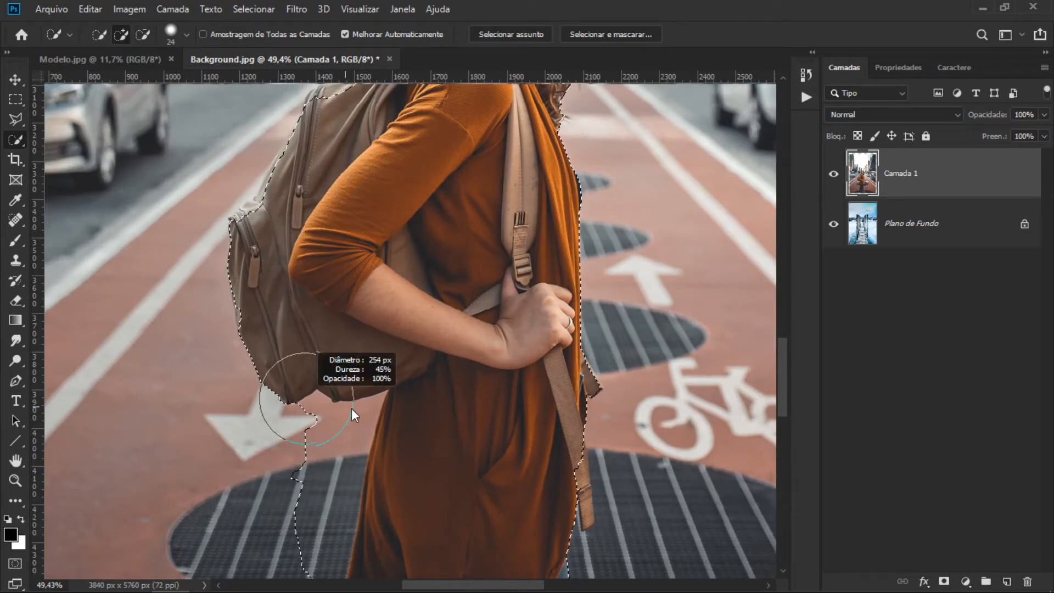
pyautogui.moveTo(374, 464); pyautogui.dragTo(348, 277)
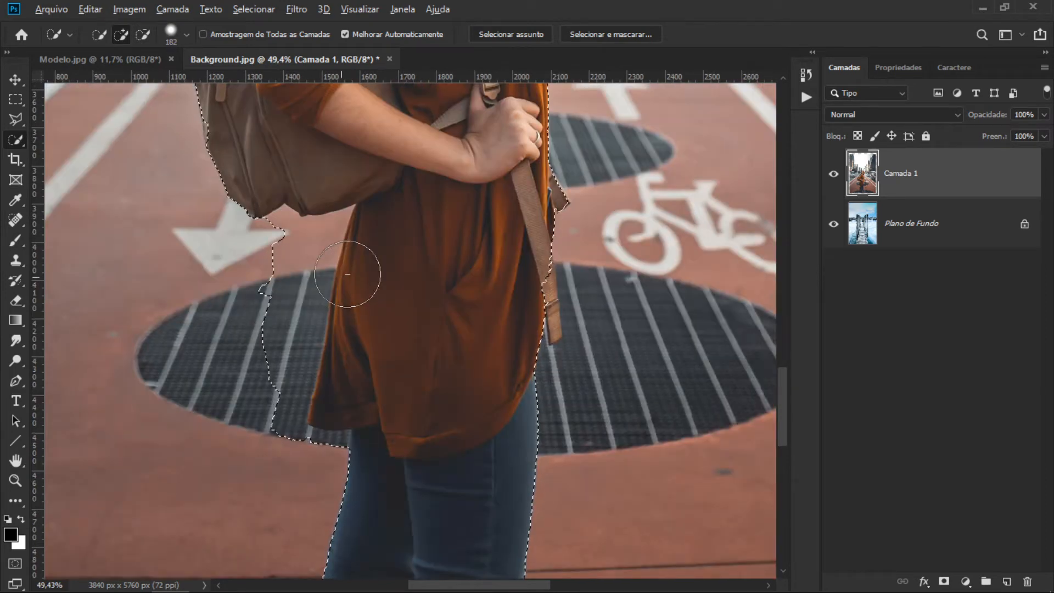
pyautogui.press('alt')
pyautogui.moveTo(277, 261)
pyautogui.mouseDown()
pyautogui.moveTo(271, 283)
pyautogui.moveTo(287, 301)
pyautogui.moveTo(296, 280)
pyautogui.mouseUp()
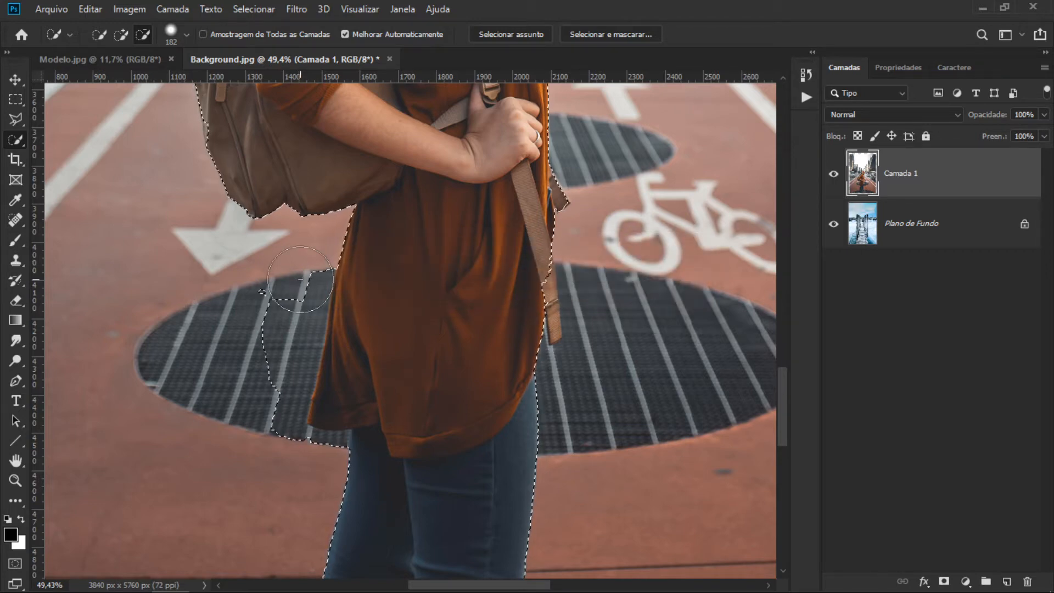
pyautogui.moveTo(301, 279)
pyautogui.mouseDown()
pyautogui.moveTo(272, 360)
pyautogui.moveTo(285, 451)
pyautogui.mouseUp()
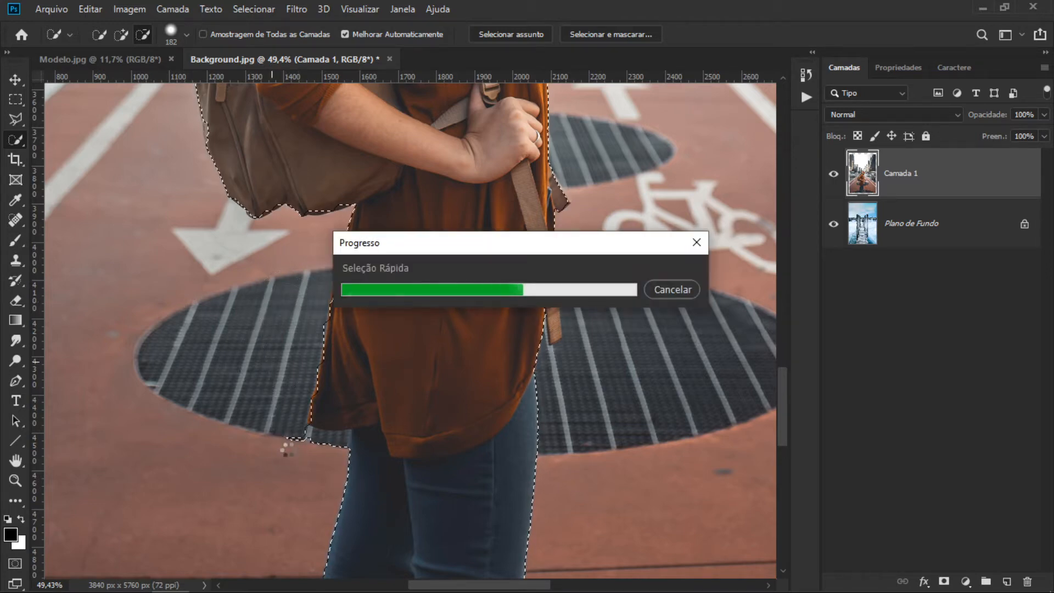
pyautogui.moveTo(288, 387); pyautogui.dragTo(293, 464)
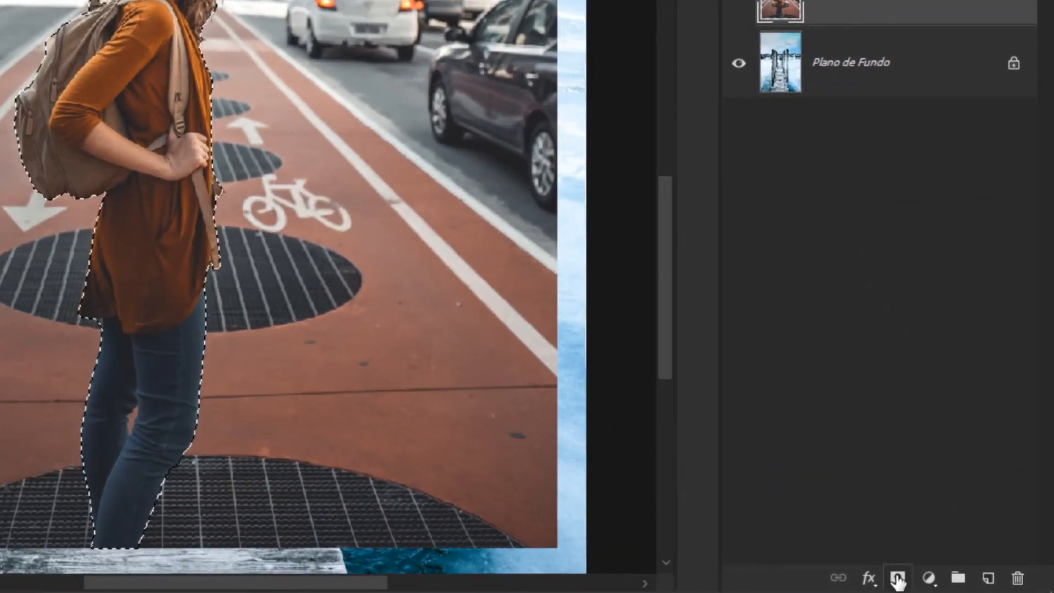
# Step: Mask Camada 1 with the selection and move the cut-out woman down so her legs meet the canvas's lower edge
pyautogui.click(897, 579)
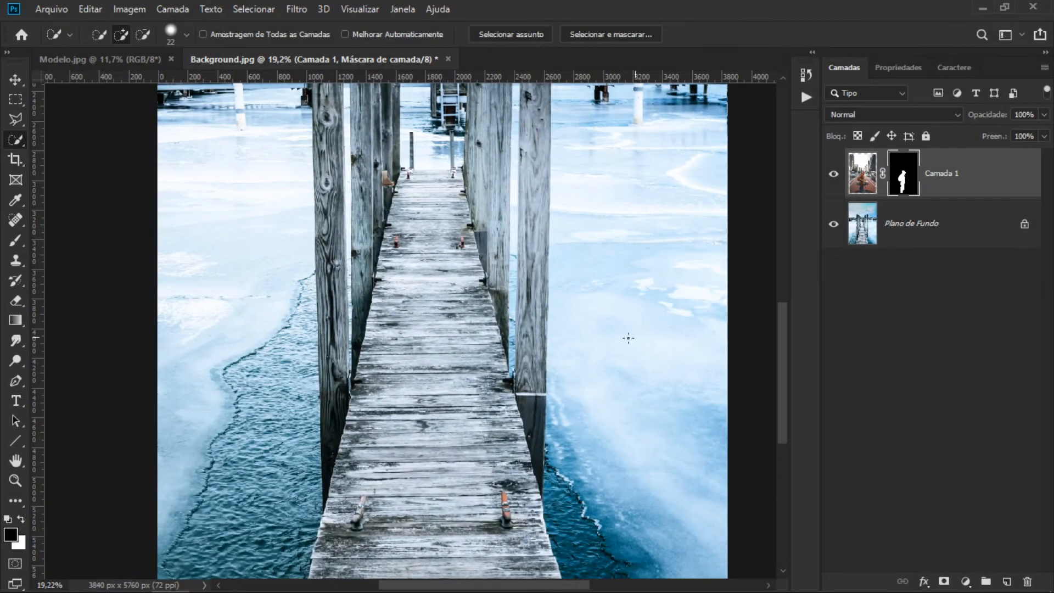
pyautogui.press('v')
pyautogui.moveTo(491, 319); pyautogui.dragTo(483, 302)
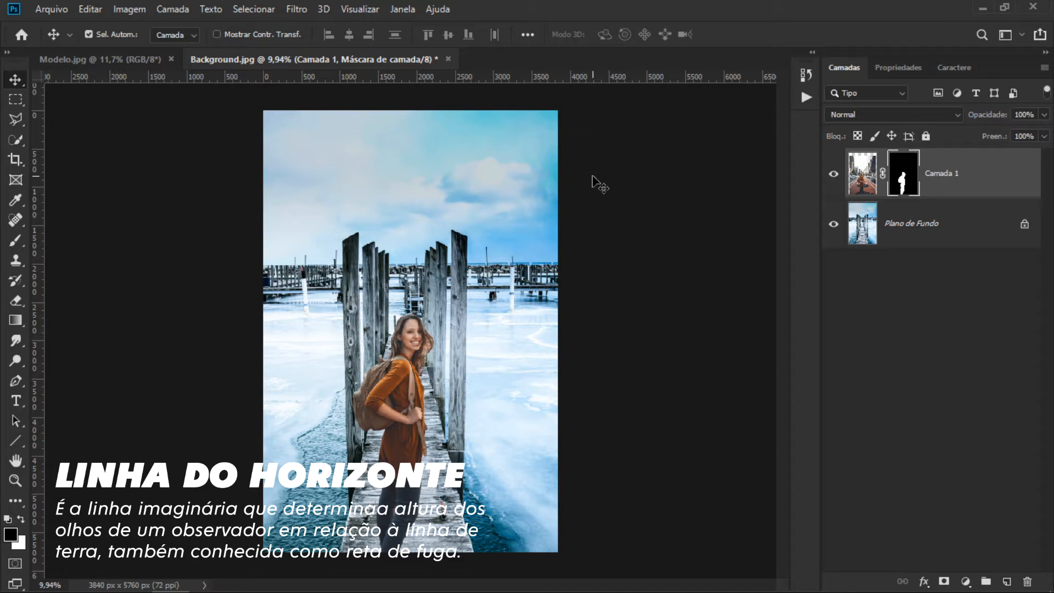
# Step: Hide Camada 1 and mark the pier photo's horizon with a temporary horizontal guide, removing the guide again
pyautogui.click(833, 181)
pyautogui.scroll(5, 447, 224)
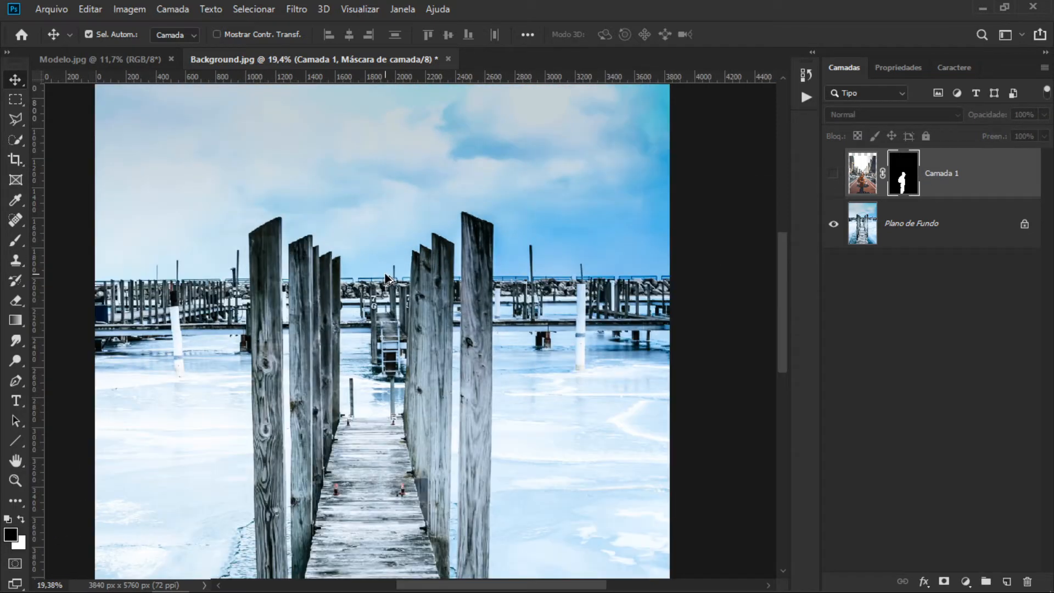
pyautogui.scroll(1, 386, 278)
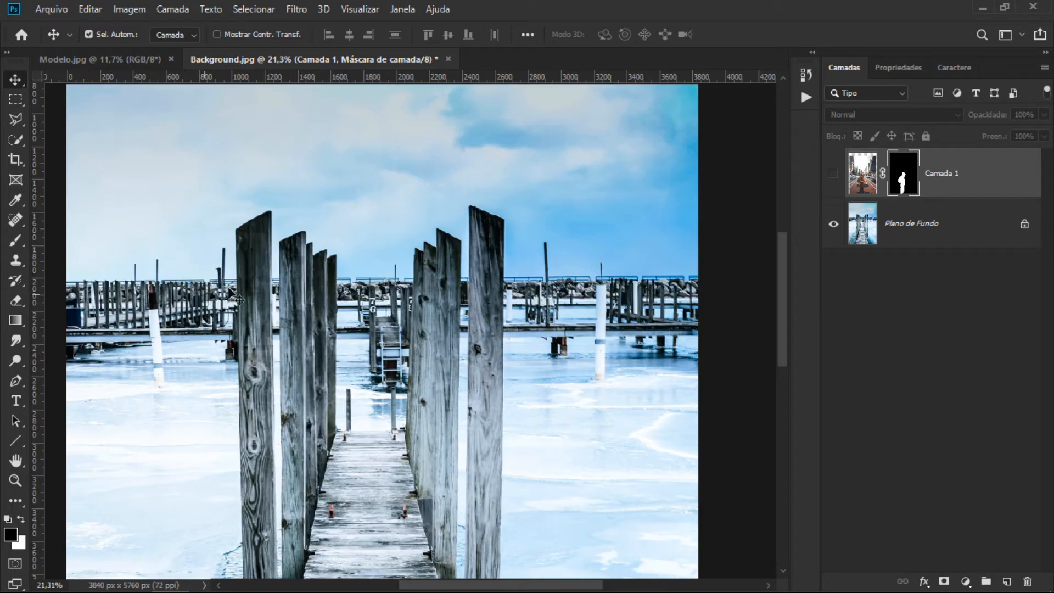
pyautogui.moveTo(411, 78); pyautogui.dragTo(586, 280)
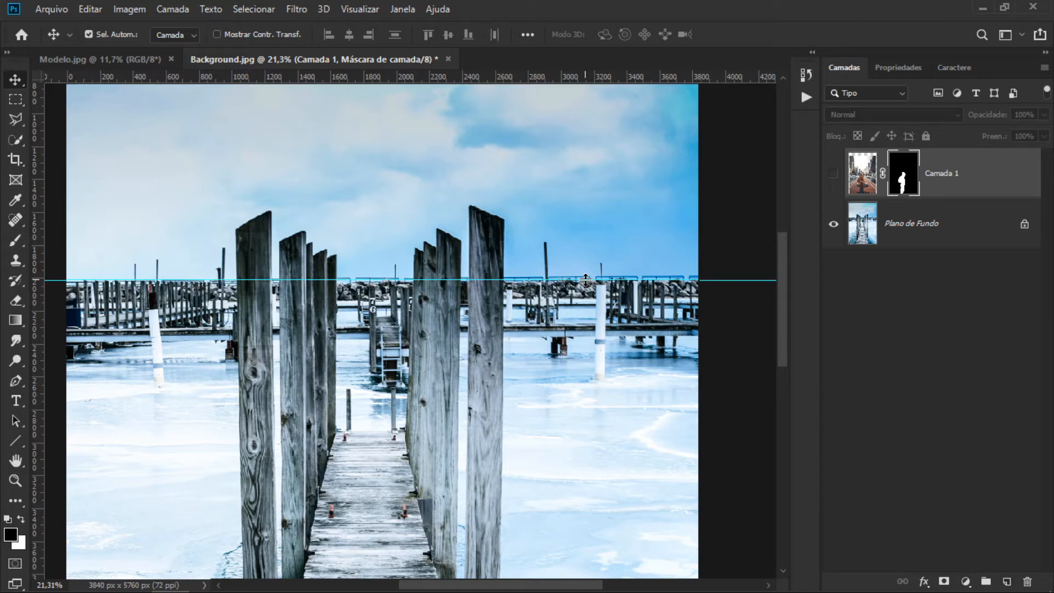
pyautogui.moveTo(586, 280); pyautogui.dragTo(617, 32)
pyautogui.hotkey('ctrl', '0')
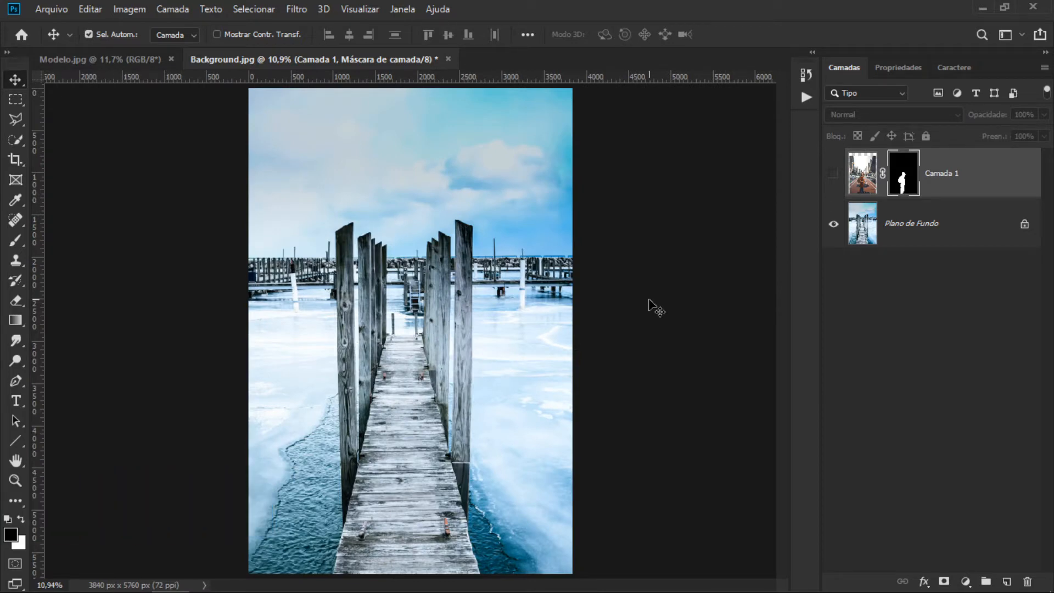
# Step: Draw two red 10 px lines with the Line tool along the pier's left and right edges, crossing above the walkway
pyautogui.press('u')
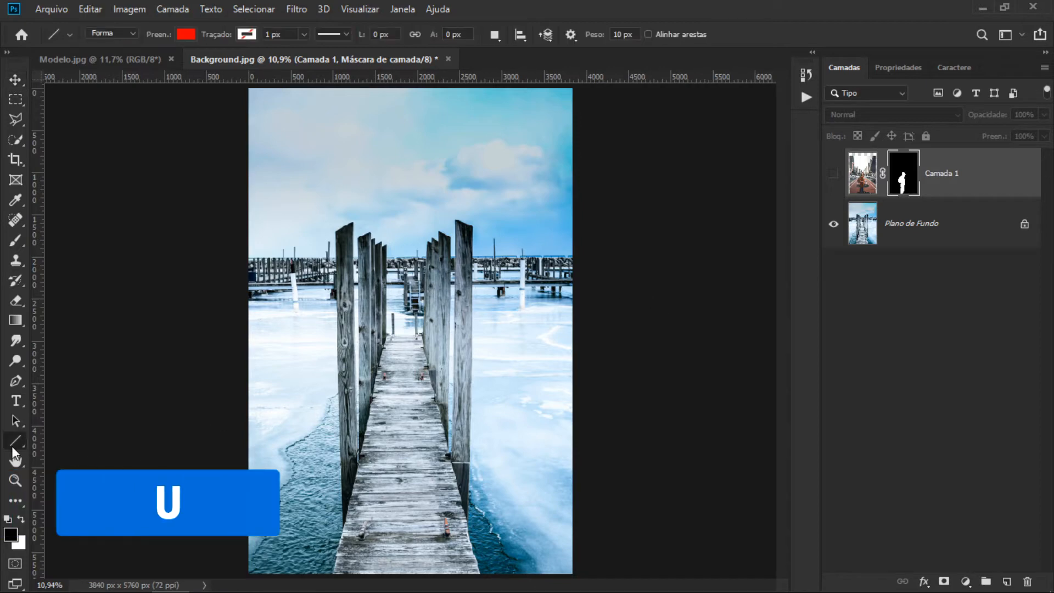
pyautogui.rightClick(11, 442)
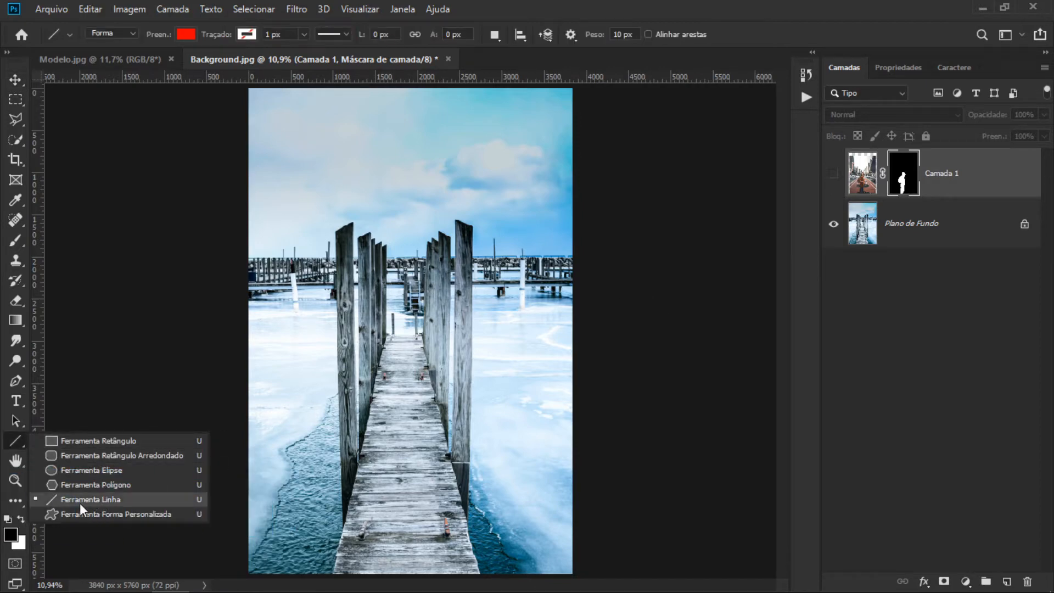
pyautogui.click(96, 503)
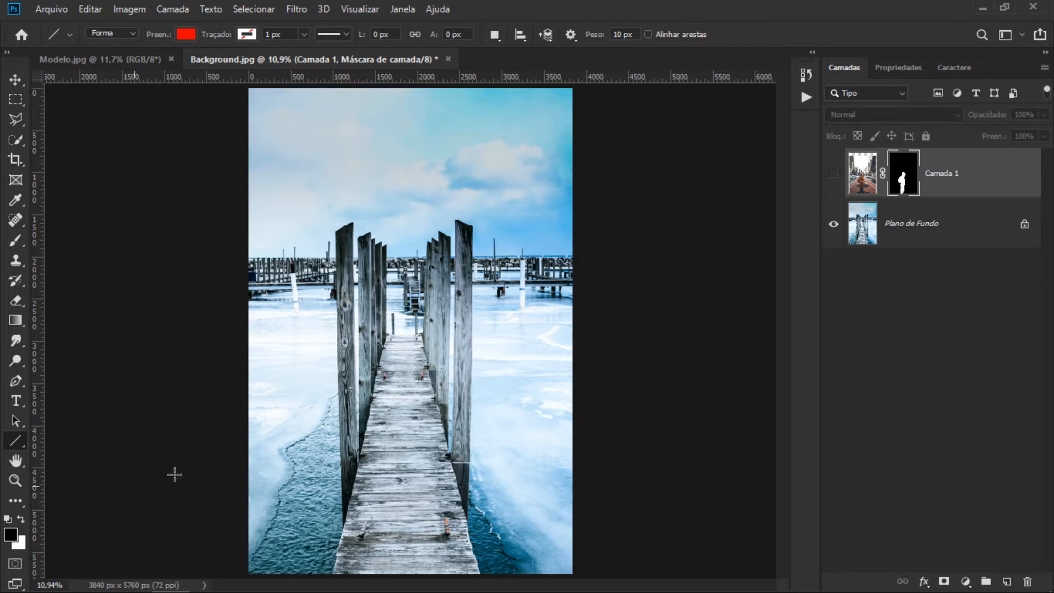
pyautogui.moveTo(331, 577); pyautogui.dragTo(434, 139)
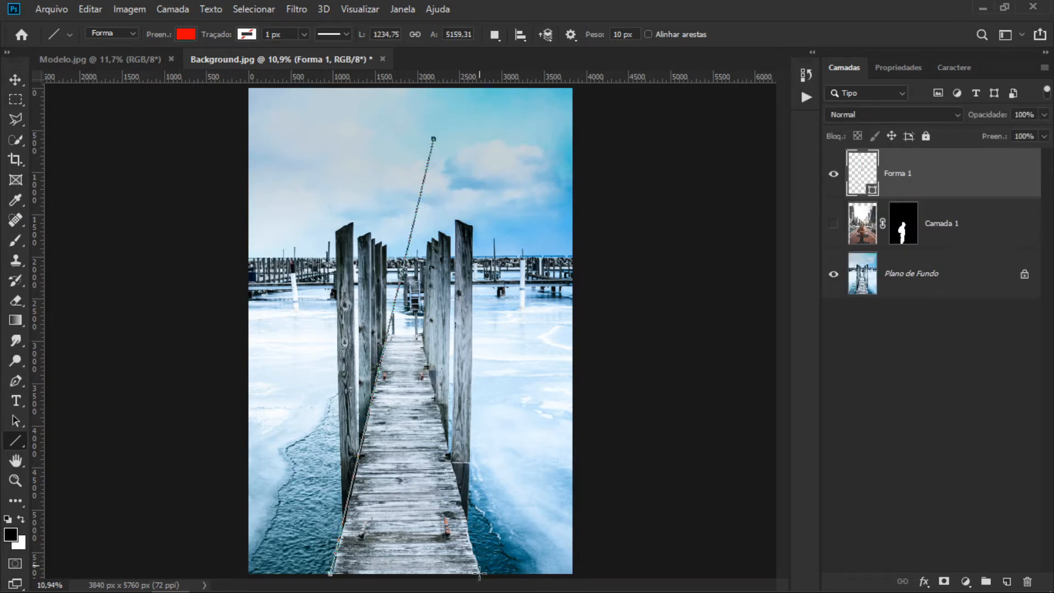
pyautogui.moveTo(481, 574); pyautogui.dragTo(373, 115)
# Step: Draw a horizontal red line about 679 px long through the crossing of the two pier lines to mark the horizon
pyautogui.scroll(5, 391, 254)
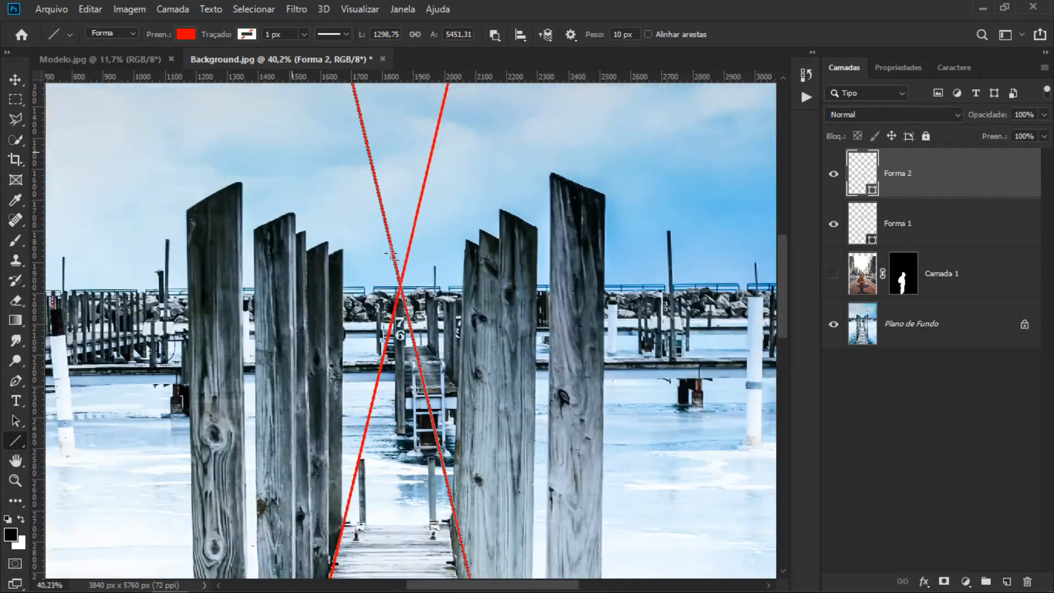
pyautogui.scroll(3, 391, 253)
pyautogui.moveTo(260, 324); pyautogui.dragTo(632, 321)
pyautogui.scroll(-2, 481, 327)
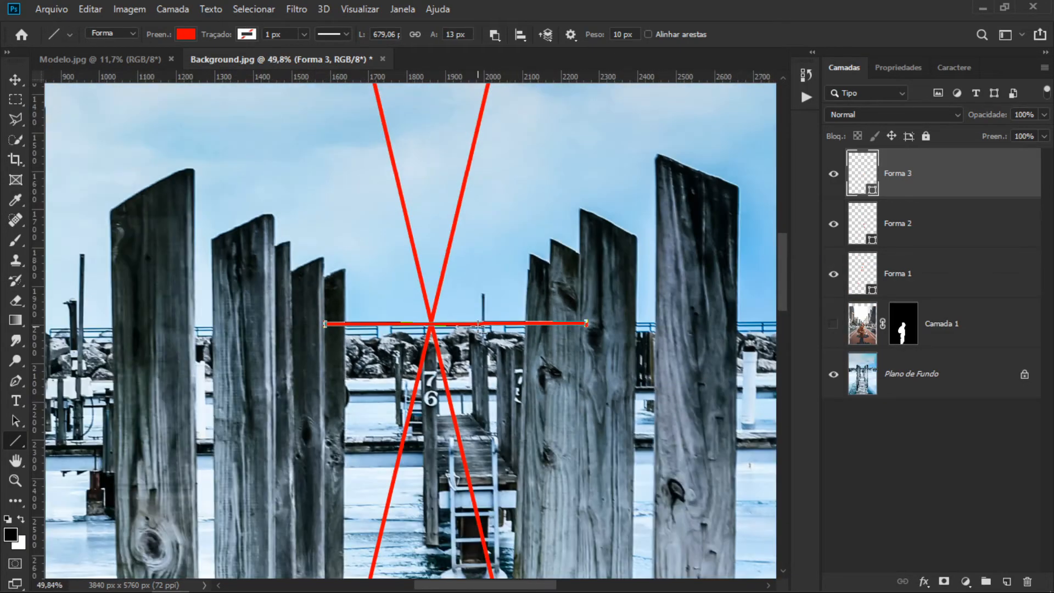
# Step: Delete the three perspective lines over the pier and show Camada 1 again
pyautogui.press('Delete')
pyautogui.press('Delete')
pyautogui.press('Delete')
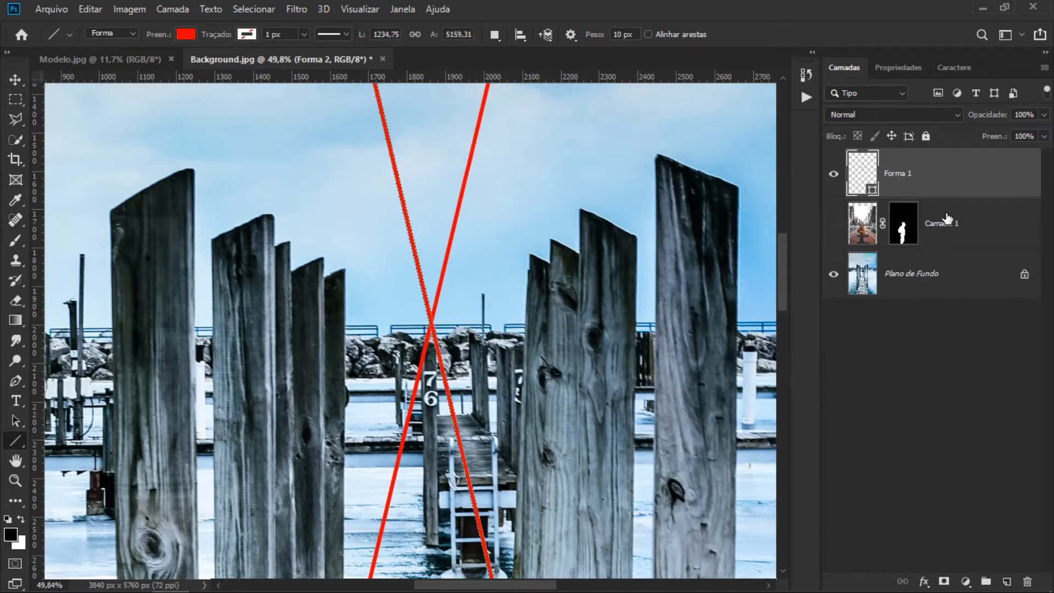
pyautogui.scroll(-2, 450, 282)
pyautogui.scroll(-3, 451, 282)
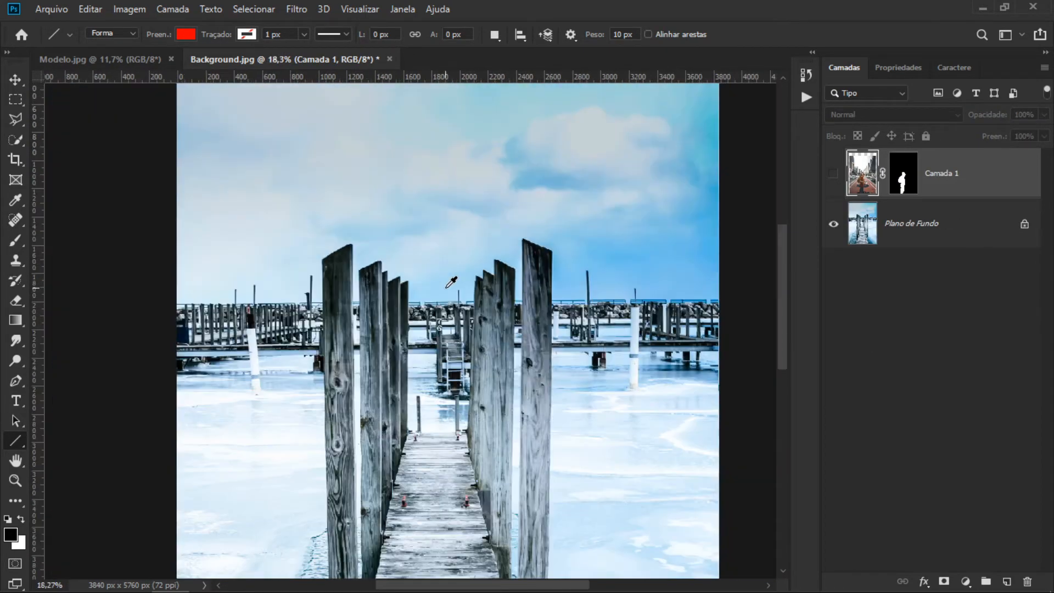
pyautogui.click(834, 174)
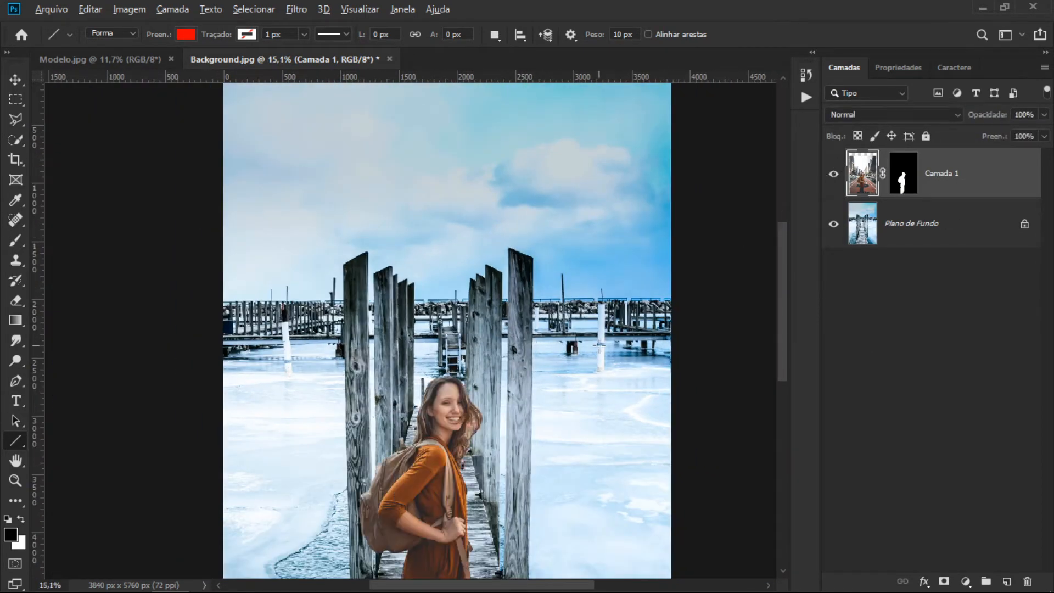
# Step: Disable Camada 1's layer mask to reveal the full street photo and move the layer slightly up
pyautogui.scroll(-2, 599, 345)
pyautogui.press('v')
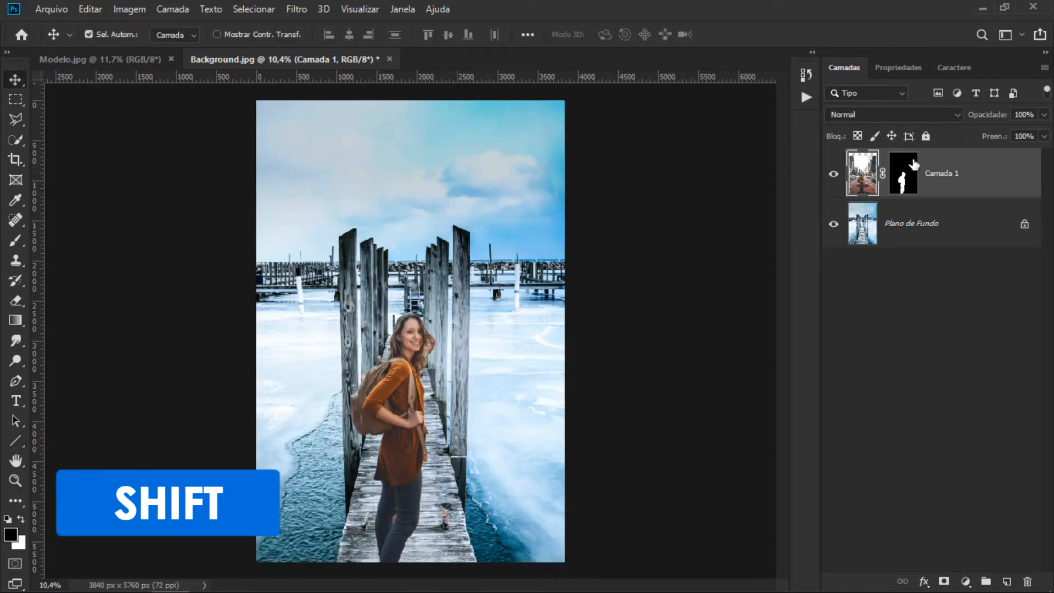
pyautogui.keyDown('shift'); pyautogui.click(910, 174); pyautogui.keyUp('shift')
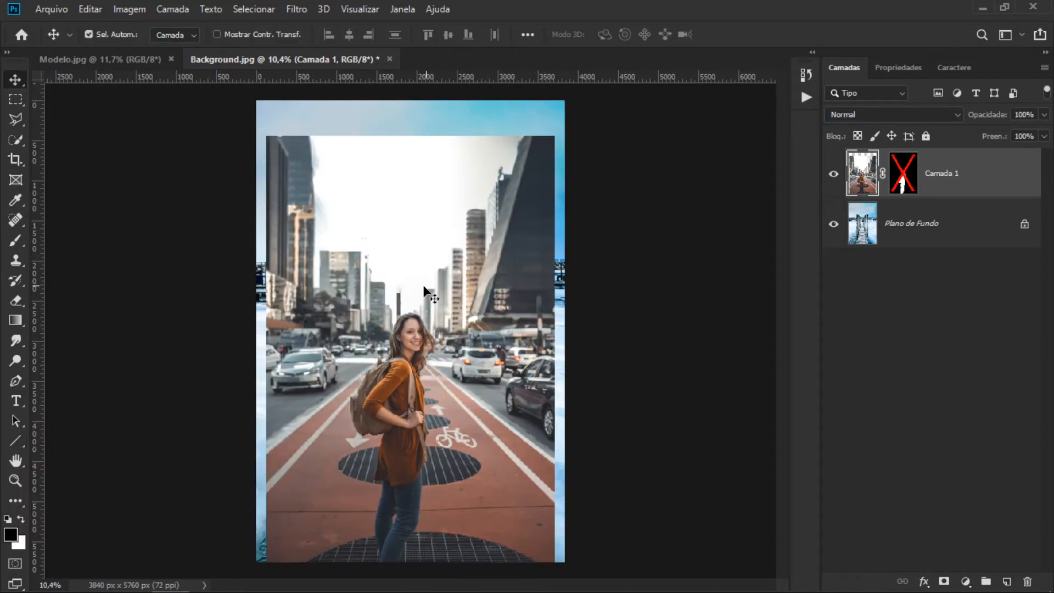
pyautogui.moveTo(438, 325); pyautogui.dragTo(438, 311)
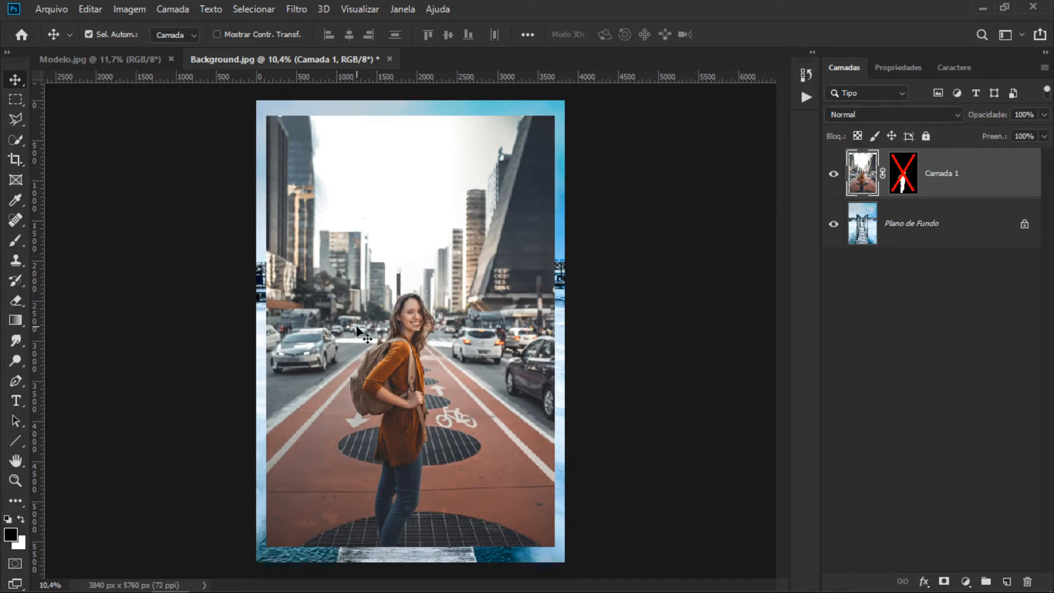
# Step: Trace both edges of the red bike lane with crossing red lines and draw a horizontal line about 365 px long through their intersection
pyautogui.press('u')
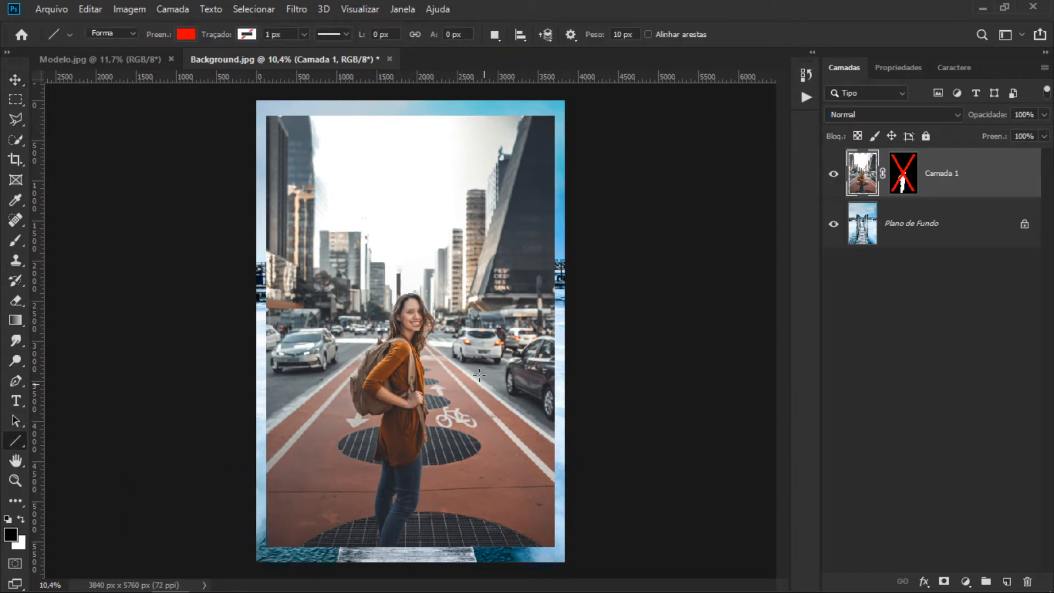
pyautogui.moveTo(553, 486); pyautogui.dragTo(337, 253)
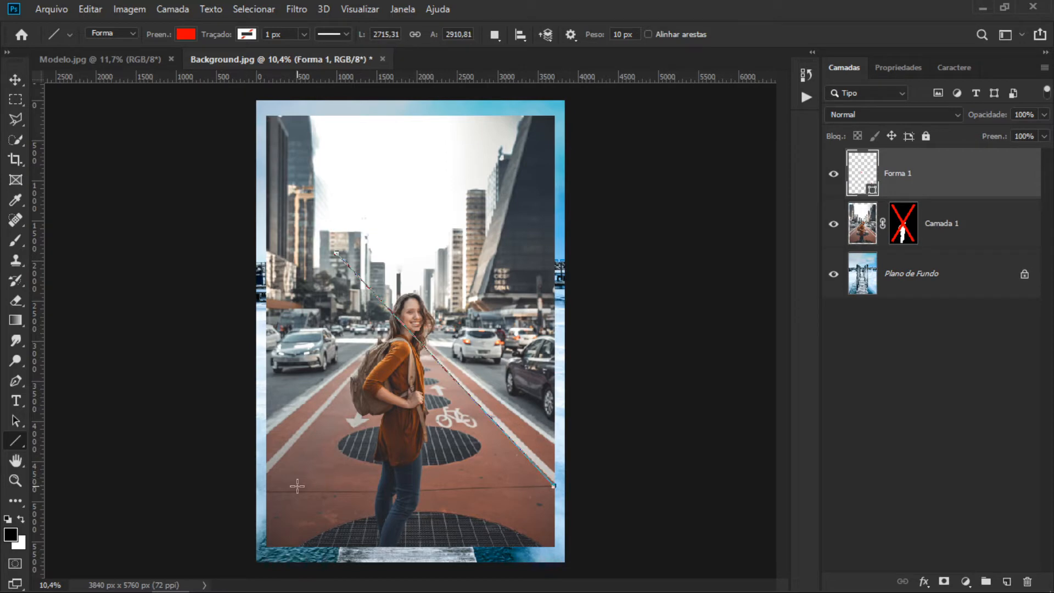
pyautogui.moveTo(265, 475); pyautogui.dragTo(444, 273)
pyautogui.scroll(1, 422, 296)
pyautogui.scroll(10, 421, 296)
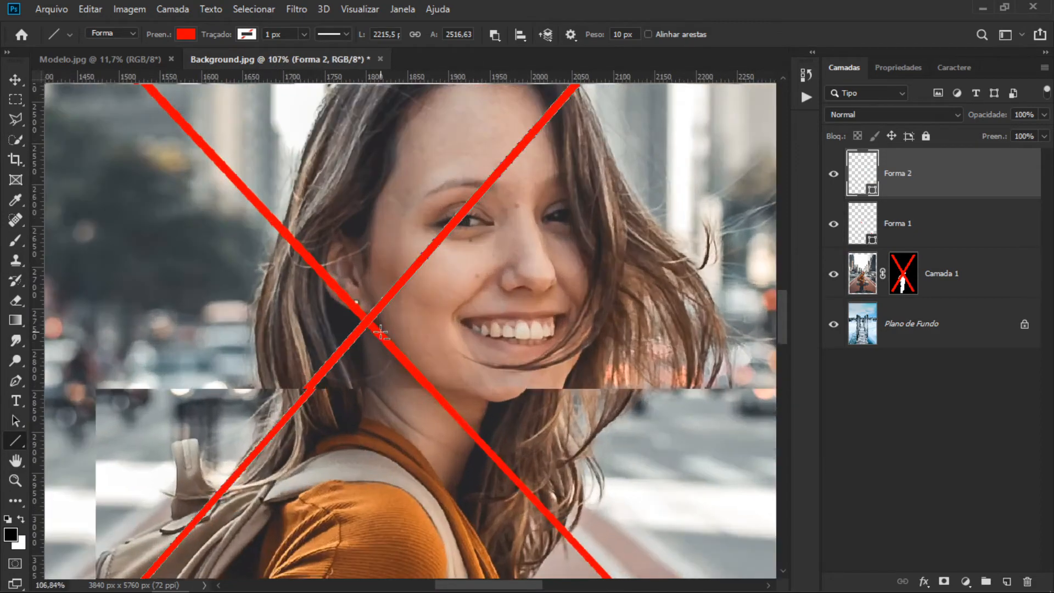
pyautogui.moveTo(250, 316); pyautogui.dragTo(551, 313)
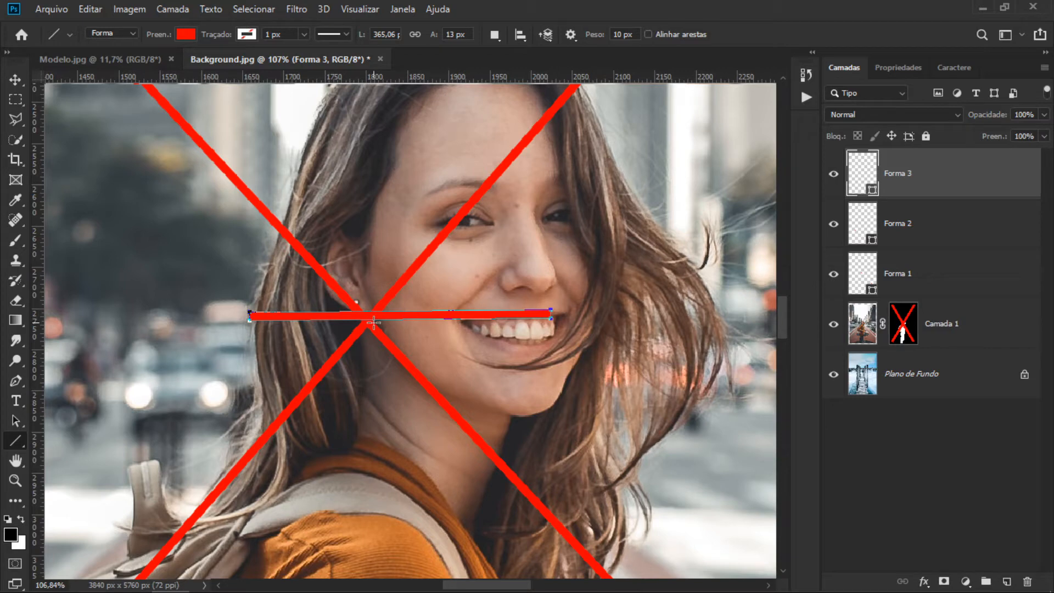
# Step: Delete the three perspective lines over the street photo and re-enable Camada 1's layer mask
pyautogui.press('v')
pyautogui.press('Delete')
pyautogui.press('Delete')
pyautogui.press('Delete')
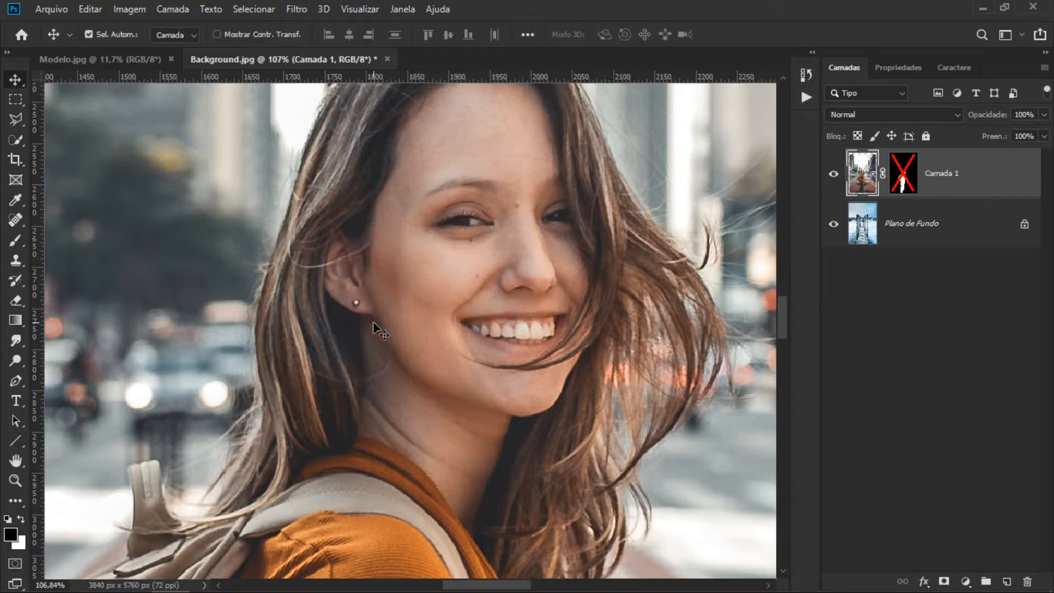
pyautogui.keyDown('shift'); pyautogui.click(904, 165); pyautogui.keyUp('shift')
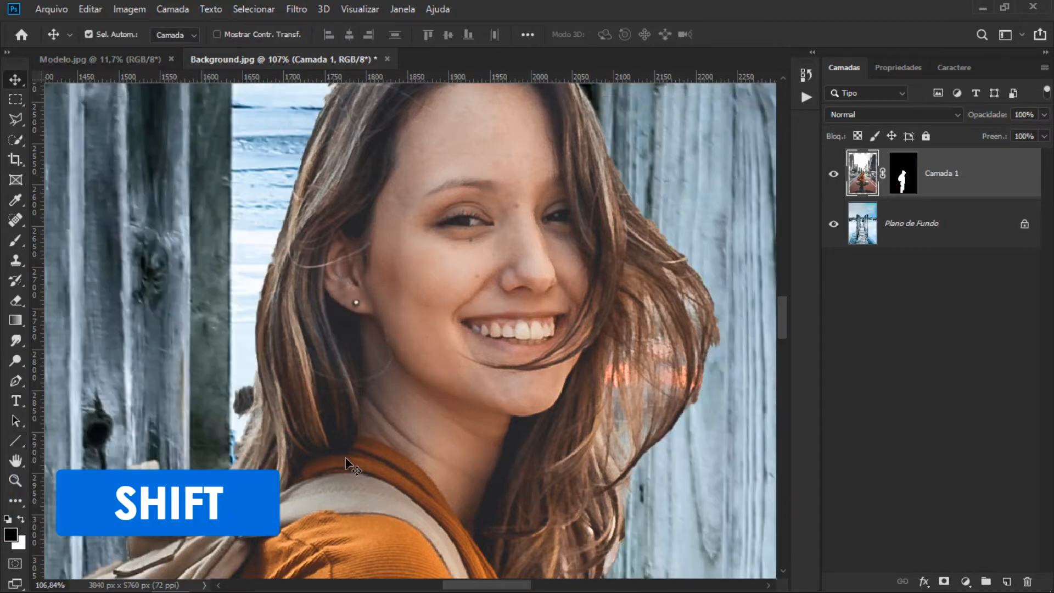
# Step: Move the masked woman up between the pier posts until her mouth lines up with the background's horizon
pyautogui.scroll(-5, 486, 383)
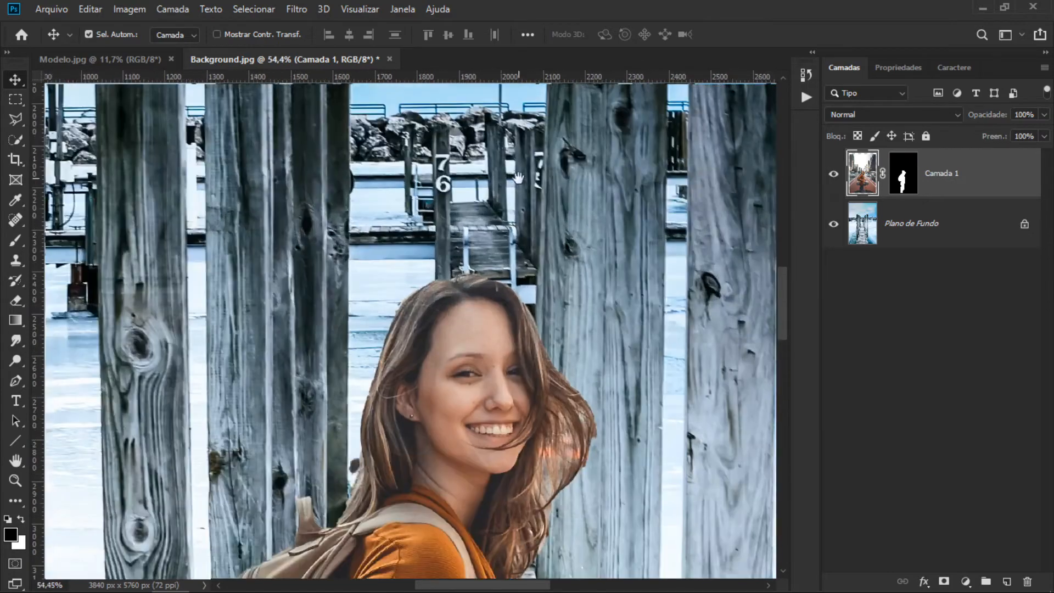
pyautogui.moveTo(518, 178); pyautogui.dragTo(479, 274)
pyautogui.moveTo(412, 468); pyautogui.dragTo(437, 149)
pyautogui.moveTo(413, 218)
pyautogui.mouseDown()
pyautogui.moveTo(414, 202)
pyautogui.moveTo(402, 228)
pyautogui.moveTo(397, 219)
pyautogui.mouseUp()
pyautogui.scroll(-3, 599, 431)
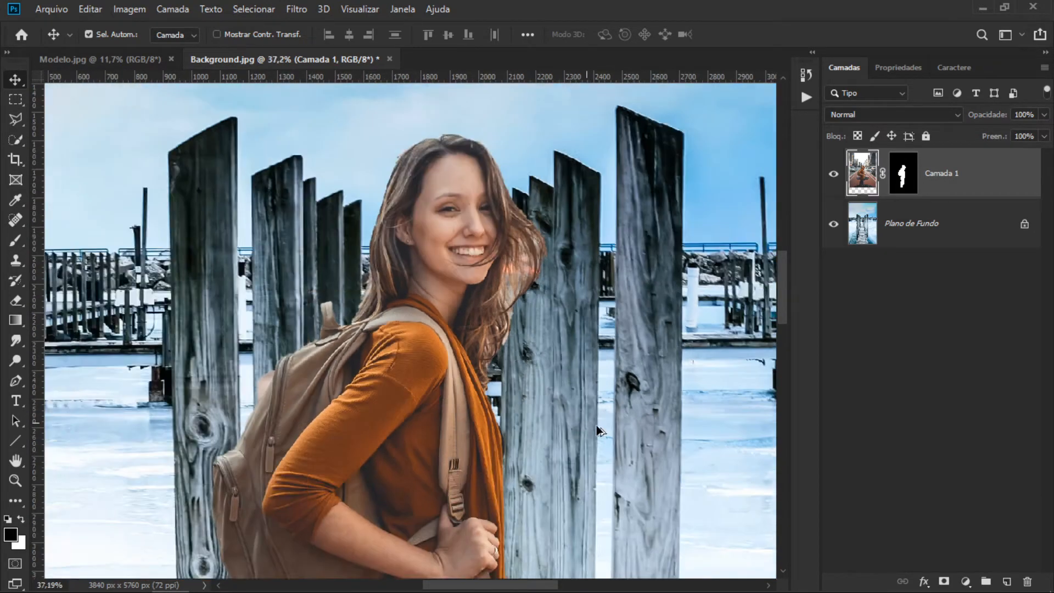
pyautogui.scroll(-5, 597, 427)
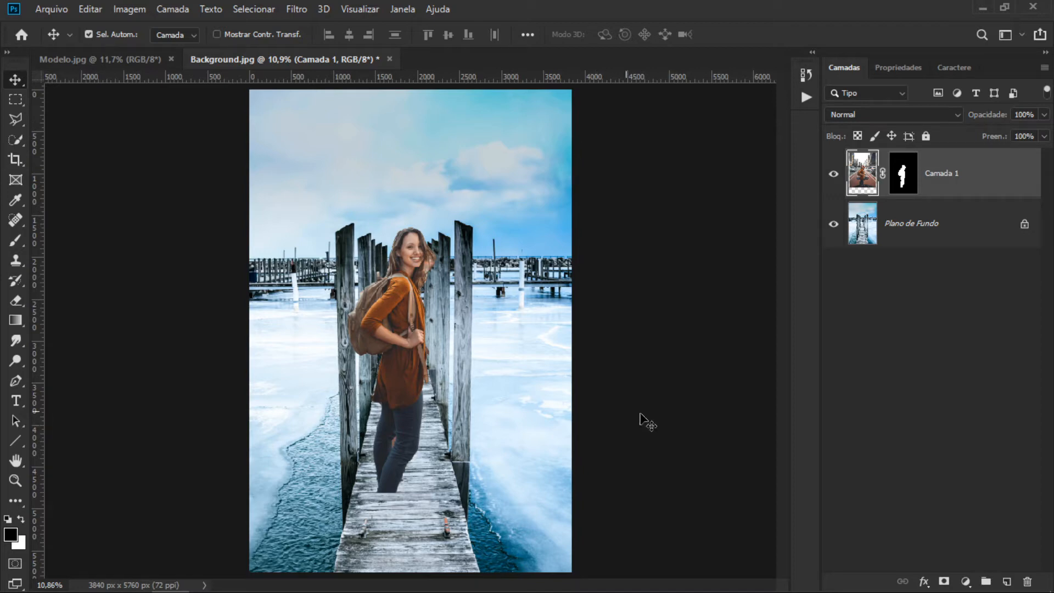
# Step: Unlock the Plano de Fundo background by converting it to a regular layer
pyautogui.press('alt')
pyautogui.keyDown('alt'); pyautogui.click(1025, 227); pyautogui.keyUp('alt')
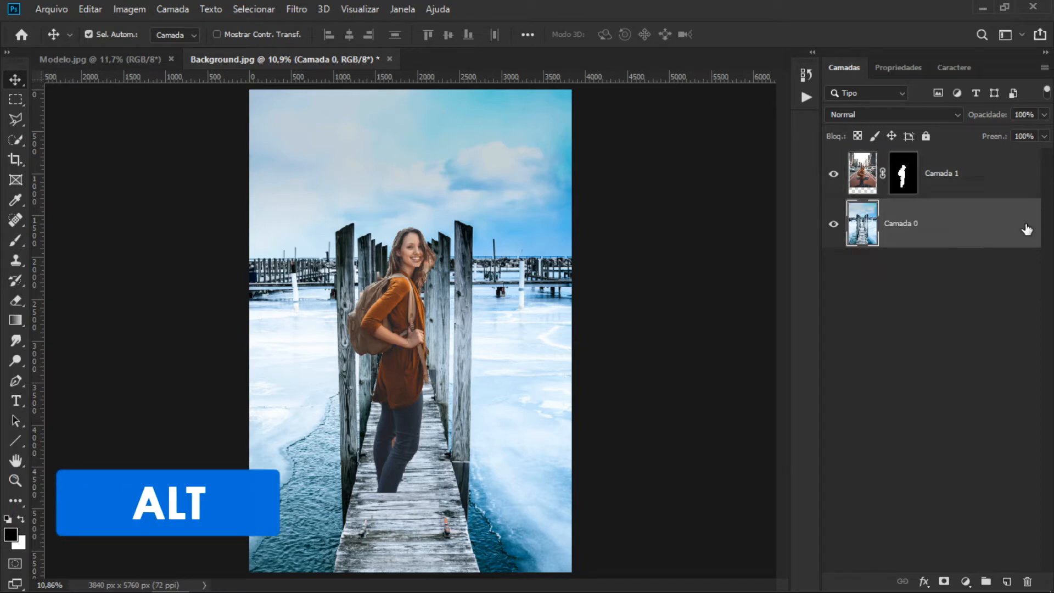
# Step: Convert the background layer to a smart object and scale it to 67.08% around a reference point on the horizon beside the woman's face
pyautogui.rightClick(962, 225)
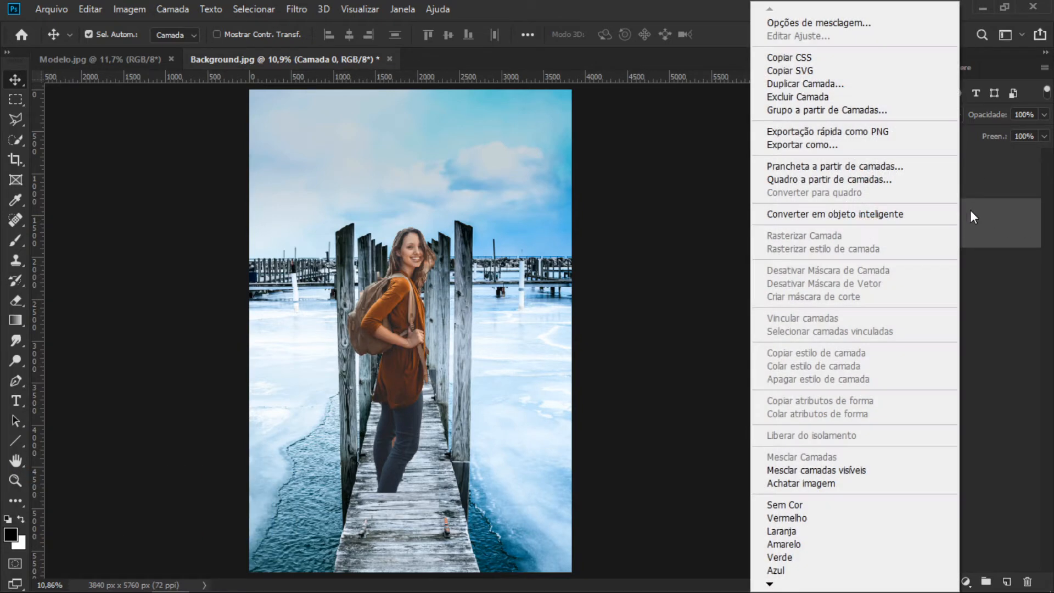
pyautogui.click(892, 215)
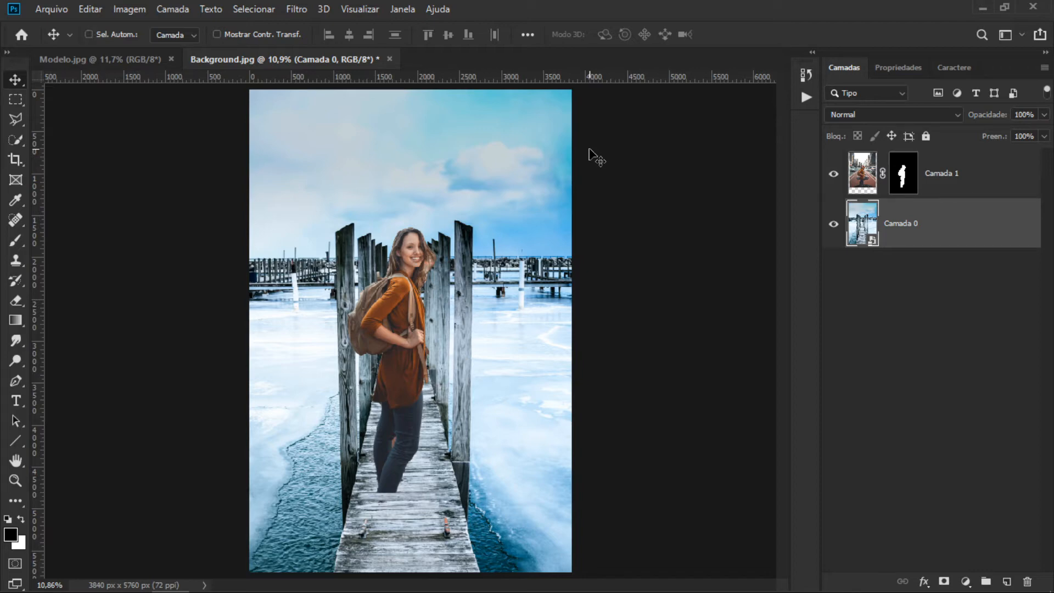
pyautogui.hotkey('ctrl', 't')
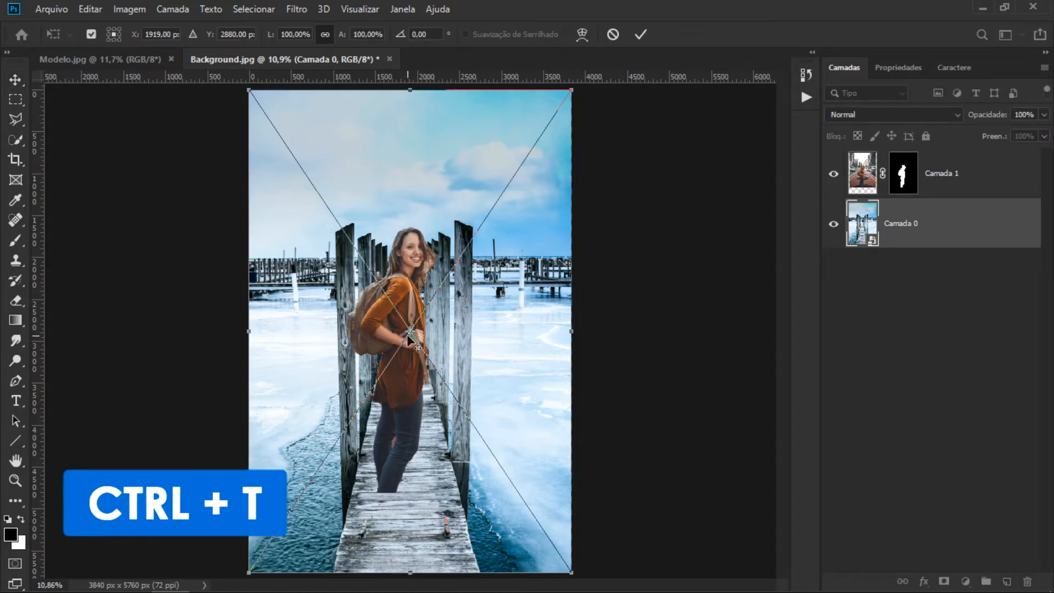
pyautogui.moveTo(410, 332); pyautogui.dragTo(401, 257)
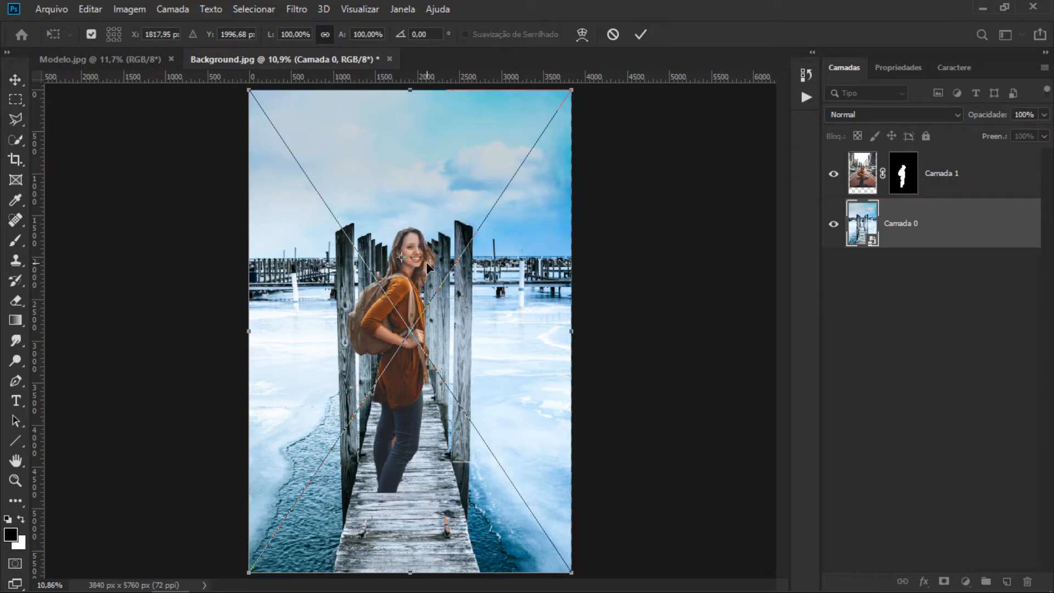
pyautogui.click(91, 32)
pyautogui.click(91, 34)
pyautogui.moveTo(410, 331); pyautogui.dragTo(399, 255)
pyautogui.scroll(-1, 406, 247)
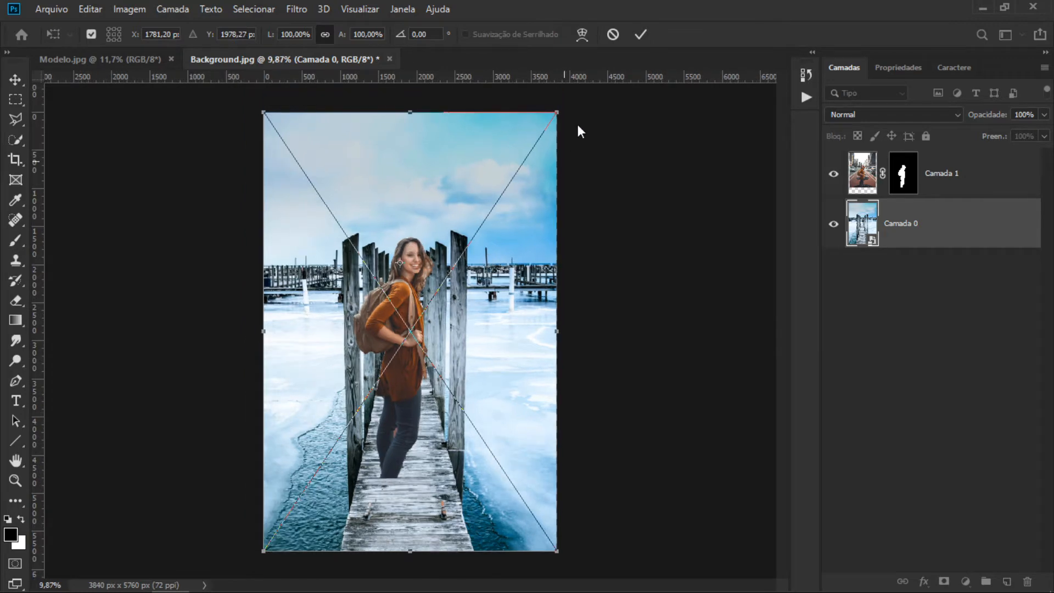
pyautogui.moveTo(556, 108); pyautogui.dragTo(517, 168)
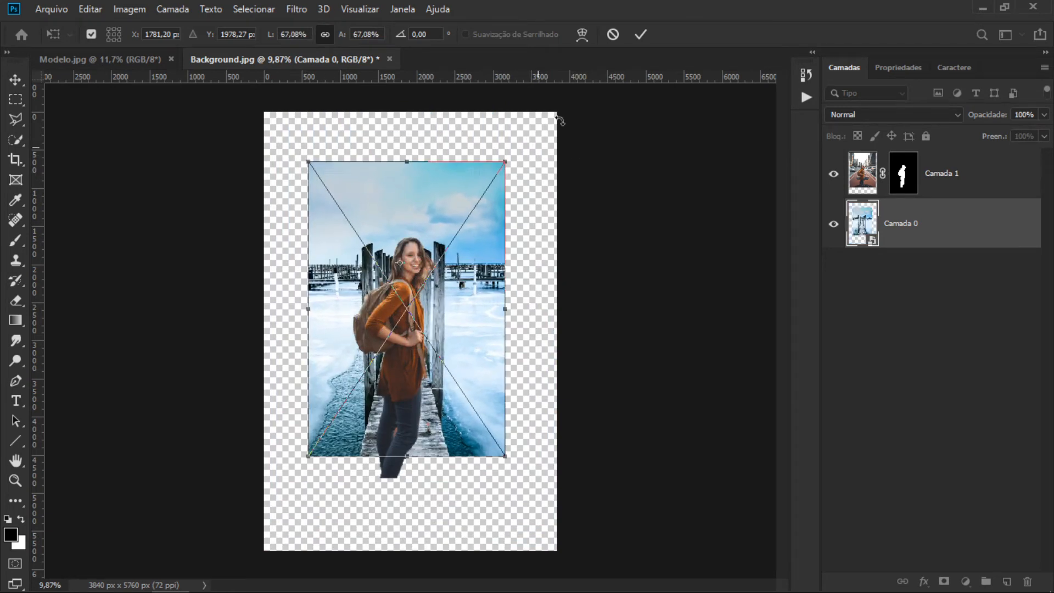
pyautogui.click(640, 34)
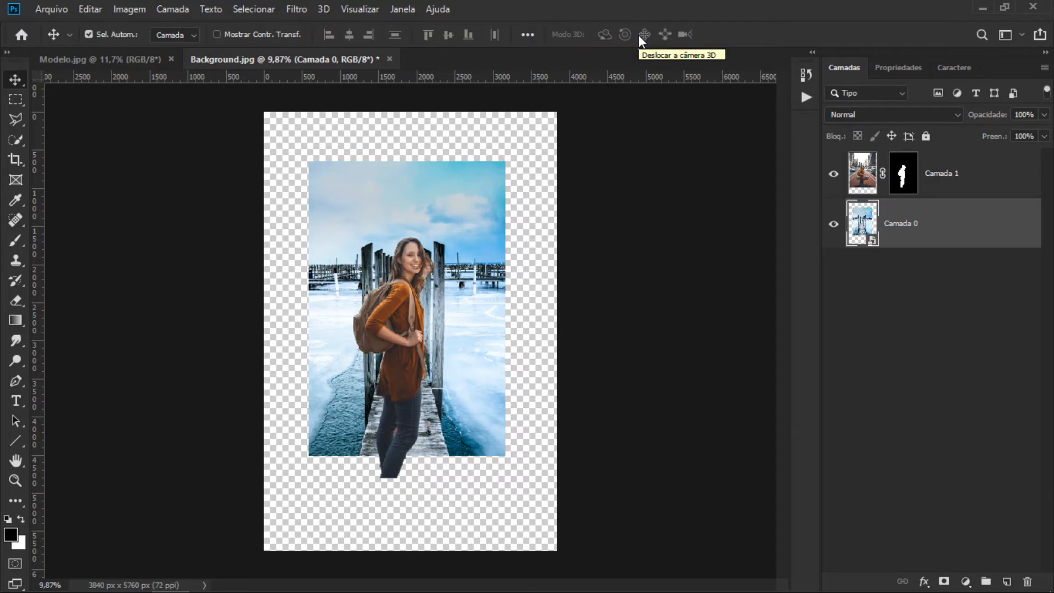
# Step: Crop the canvas to the edges of the reduced background image, 2576 x 3864 px
pyautogui.press('c')
pyautogui.rightClick(15, 160)
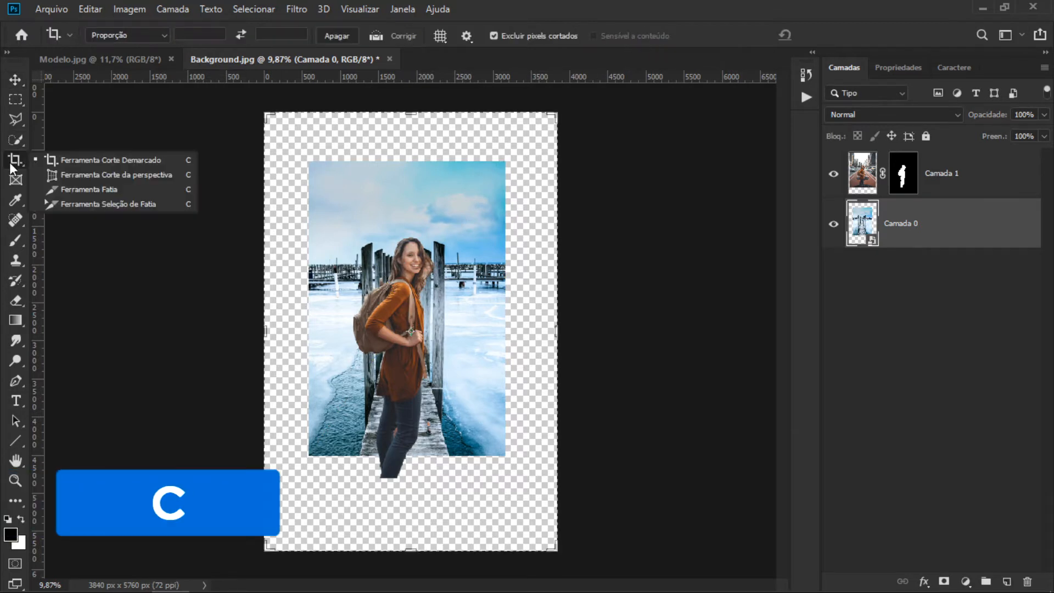
pyautogui.click(55, 161)
pyautogui.moveTo(278, 333); pyautogui.dragTo(287, 329)
pyautogui.moveTo(549, 329); pyautogui.dragTo(509, 298)
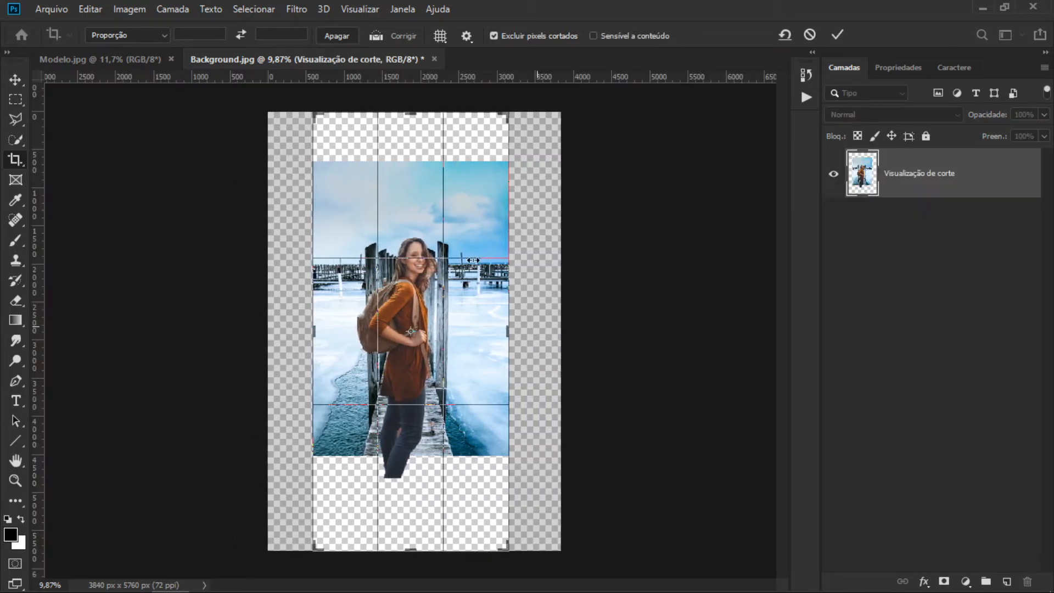
pyautogui.moveTo(421, 113); pyautogui.dragTo(421, 137)
pyautogui.moveTo(431, 525); pyautogui.dragTo(430, 478)
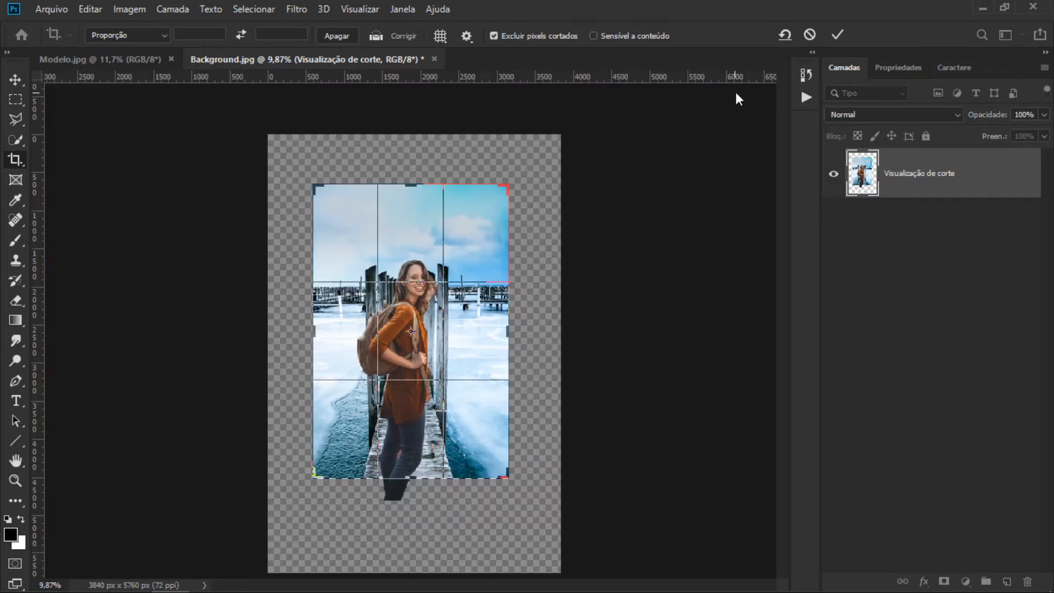
pyautogui.click(838, 35)
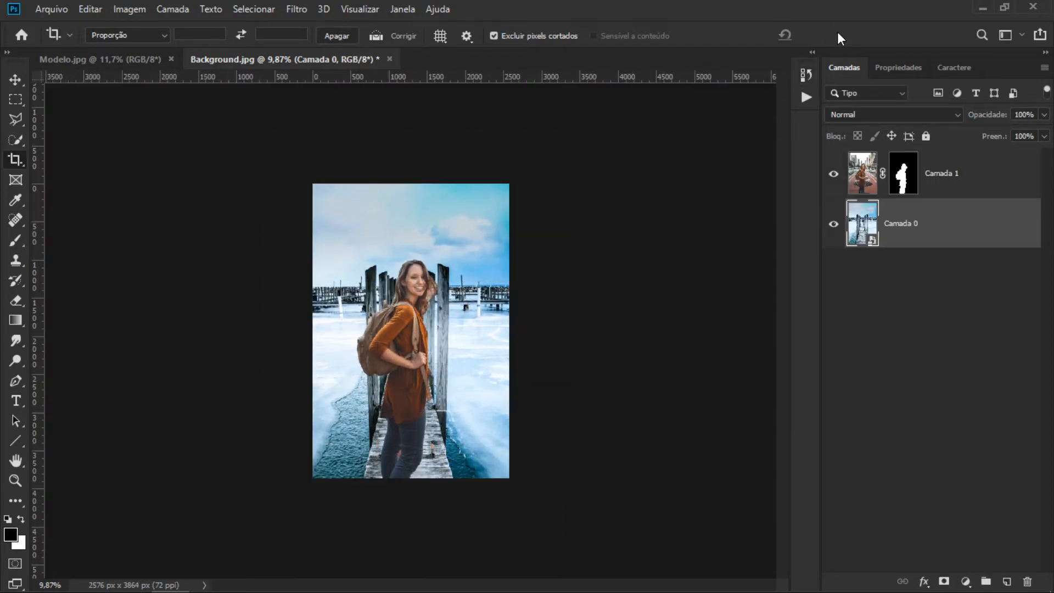
pyautogui.hotkey('ctrl', '0')
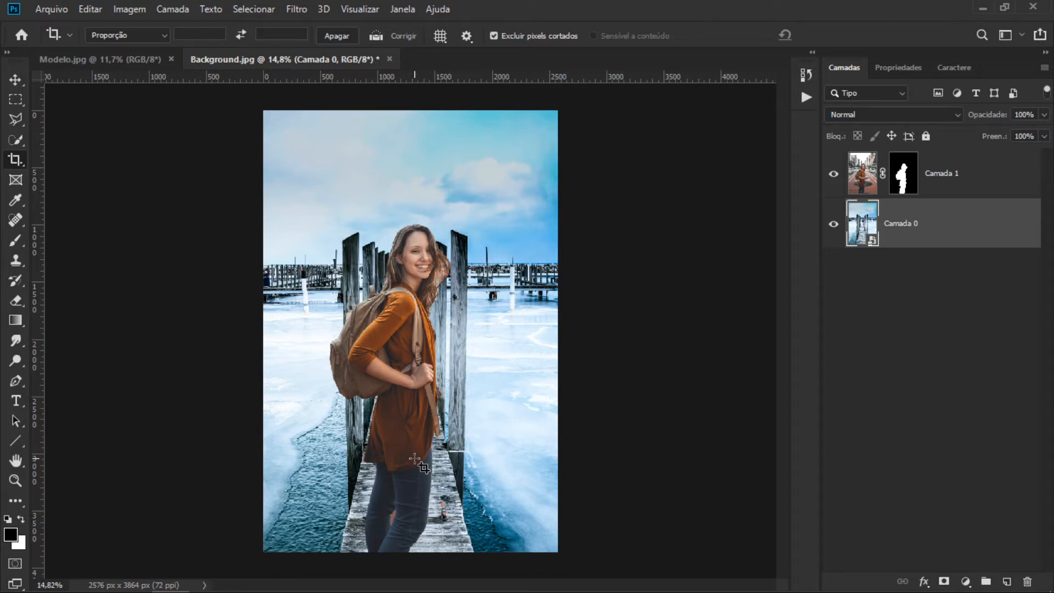
# Step: Stretch the background horizontally from its centre, keeping its height, so the pier and its posts spread wider behind the woman
pyautogui.press('v')
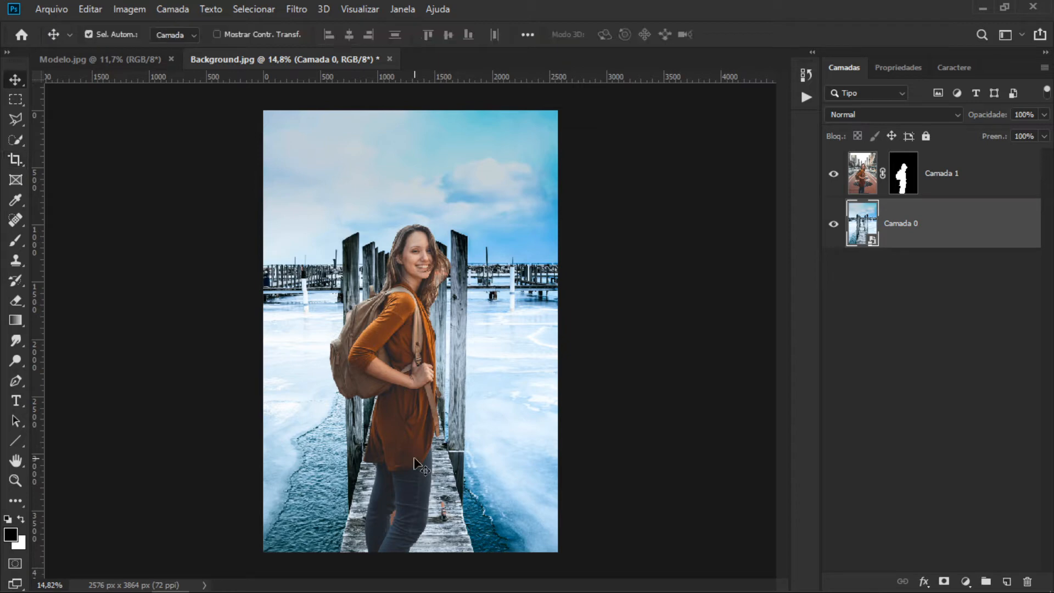
pyautogui.hotkey('ctrl', 't')
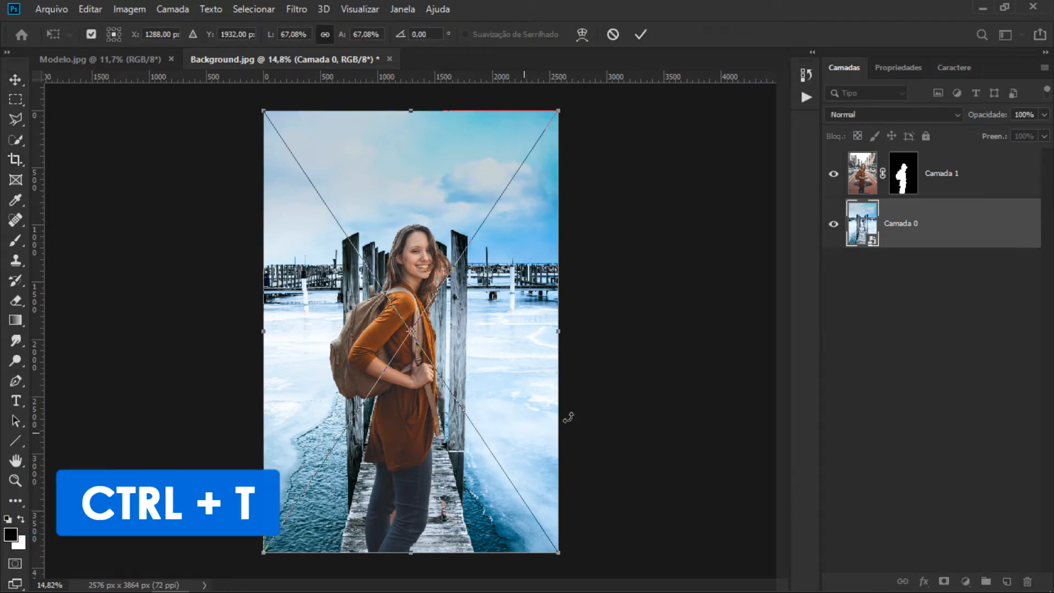
pyautogui.moveTo(559, 331); pyautogui.dragTo(577, 327)
pyautogui.click(640, 34)
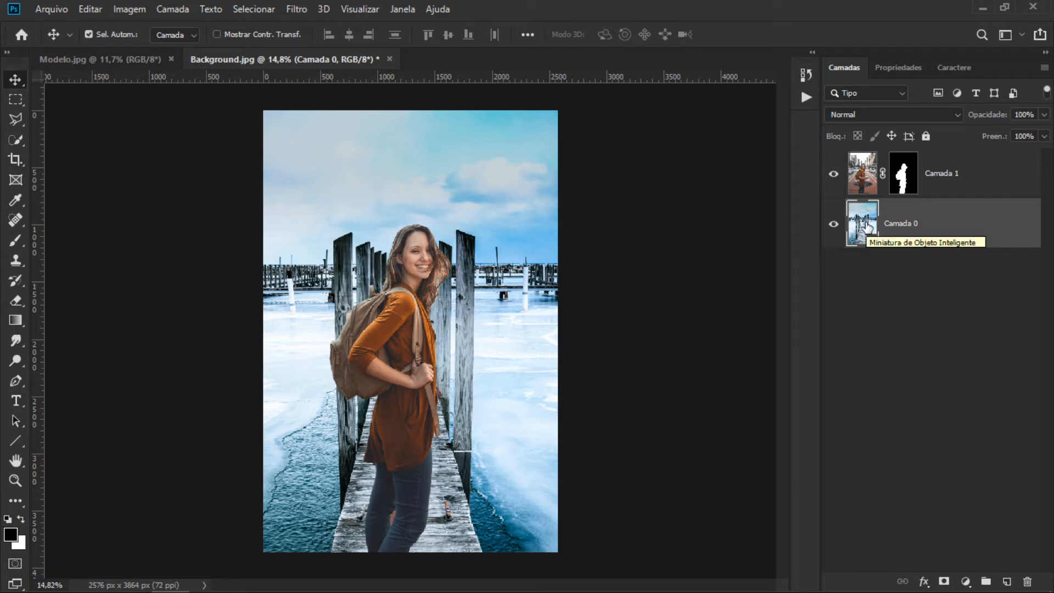
# Step: Add a Levels adjustment layer above Camada 1 and clip it to the woman's layer
pyautogui.scroll(4, 411, 317)
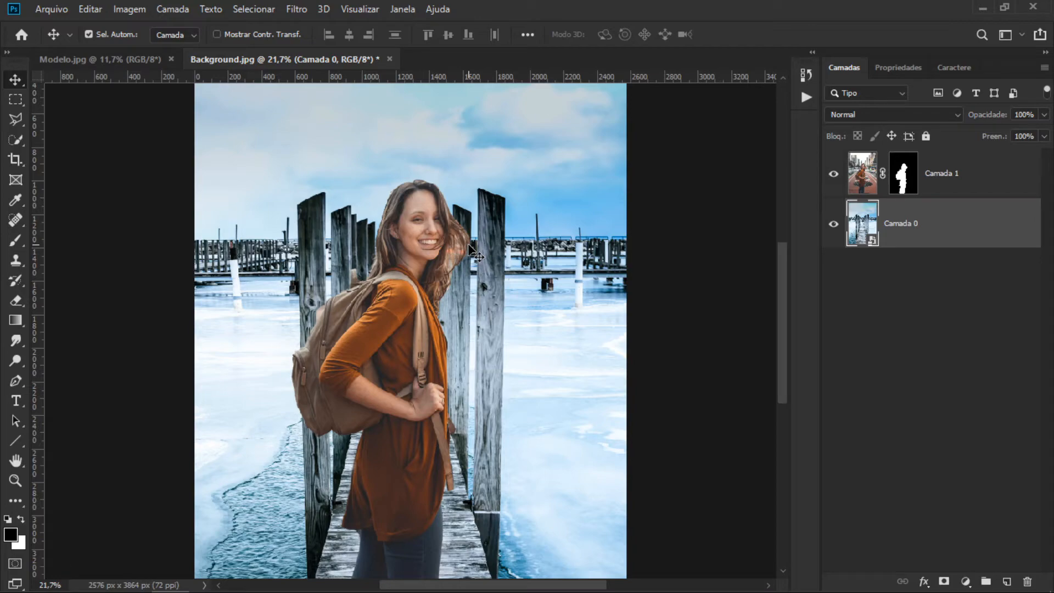
pyautogui.click(1005, 183)
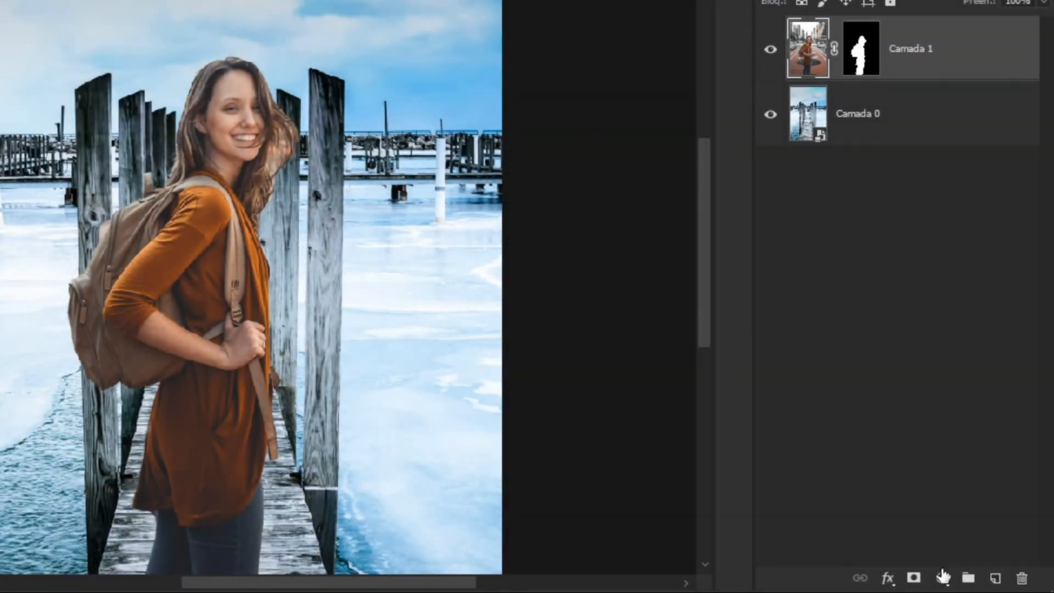
pyautogui.click(943, 578)
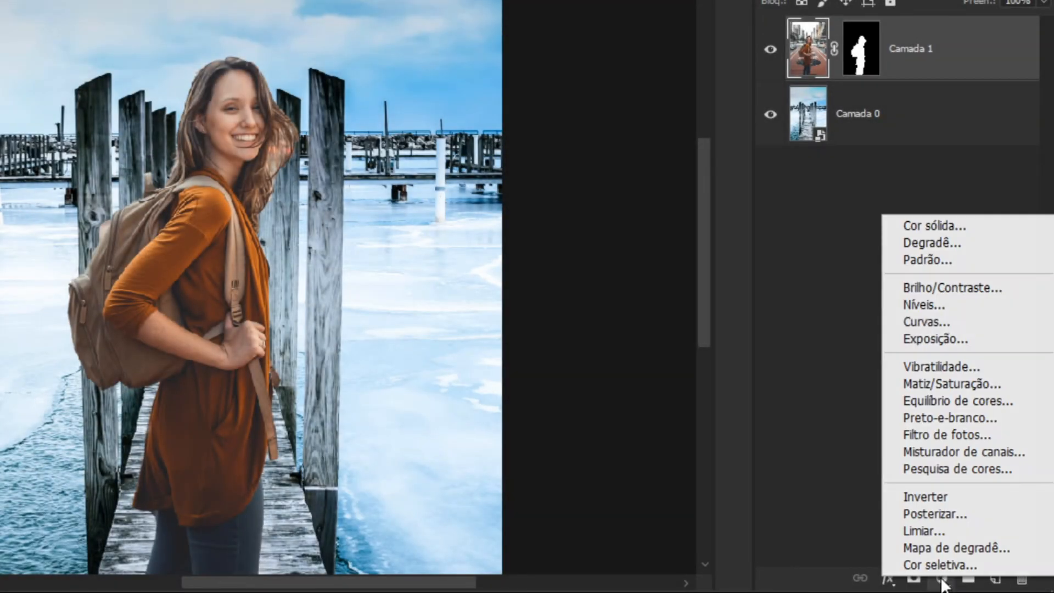
pyautogui.click(956, 301)
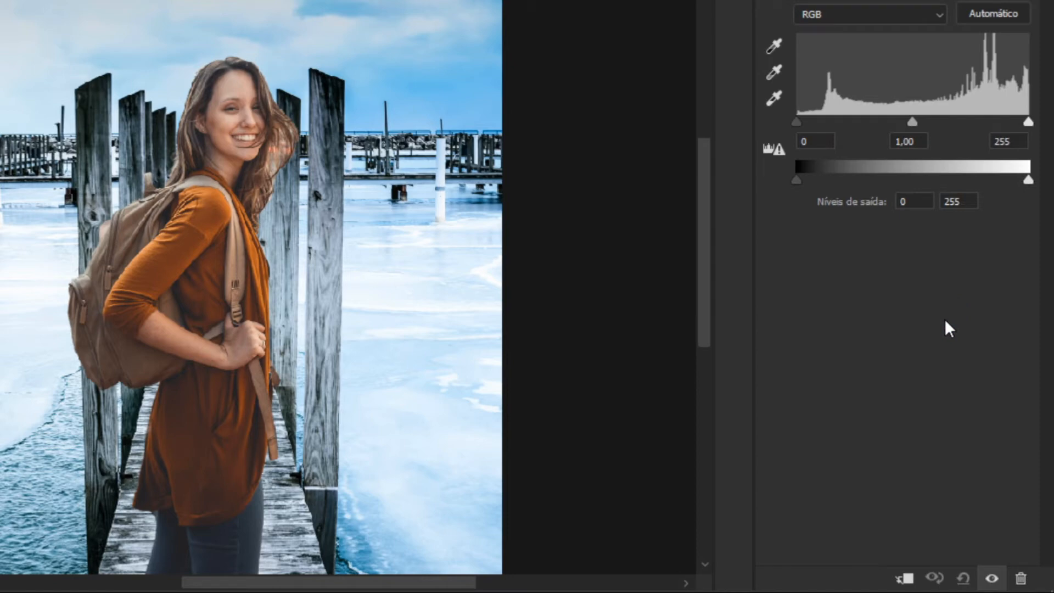
pyautogui.moveTo(796, 127); pyautogui.dragTo(766, 134)
pyautogui.click(903, 580)
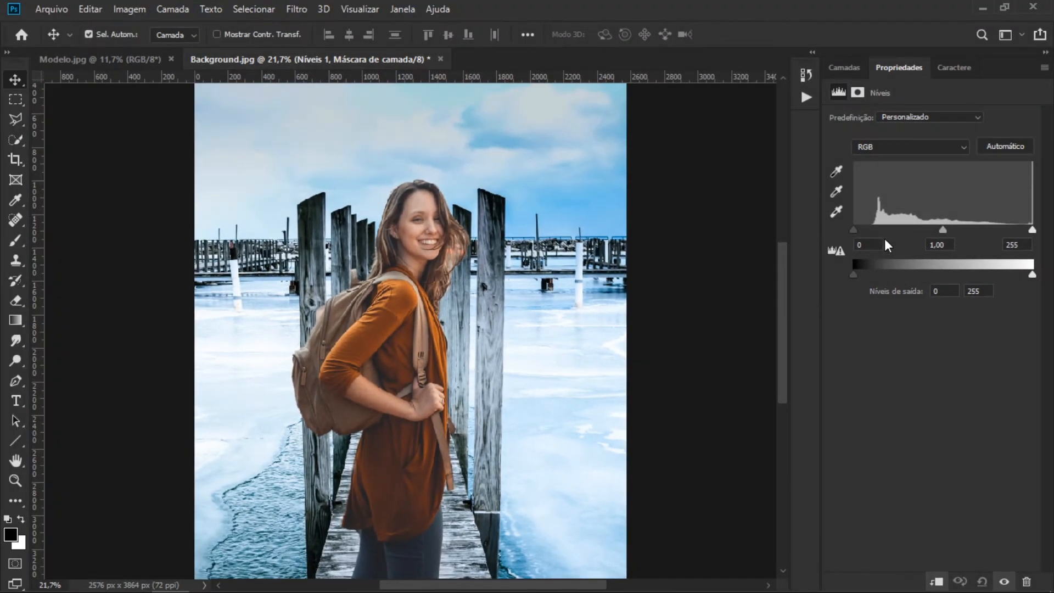
# Step: Try the input shadow and highlight levels on the woman, lowering highlights to 225, and return them to 0 and 255
pyautogui.moveTo(856, 228); pyautogui.dragTo(780, 216)
pyautogui.moveTo(853, 229)
pyautogui.mouseDown()
pyautogui.moveTo(923, 225)
pyautogui.moveTo(837, 230)
pyautogui.moveTo(941, 227)
pyautogui.moveTo(854, 229)
pyautogui.mouseUp()
pyautogui.moveTo(1032, 226); pyautogui.dragTo(1013, 229)
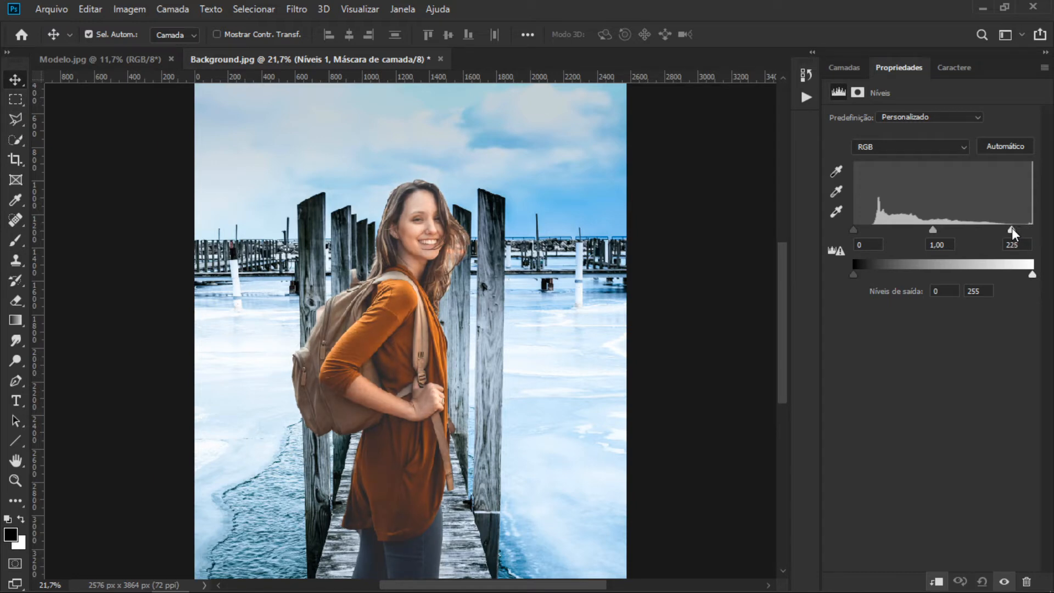
pyautogui.moveTo(1013, 228); pyautogui.dragTo(1044, 228)
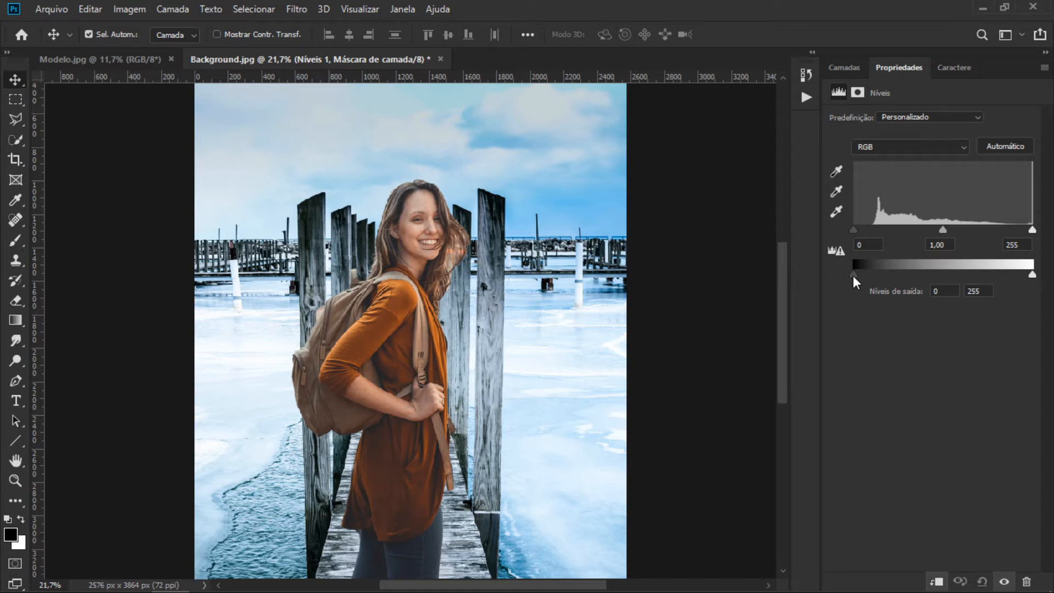
# Step: Try a black output level of 69 and a white output level of 68 in turn, restoring each to its default
pyautogui.moveTo(855, 276); pyautogui.dragTo(905, 269)
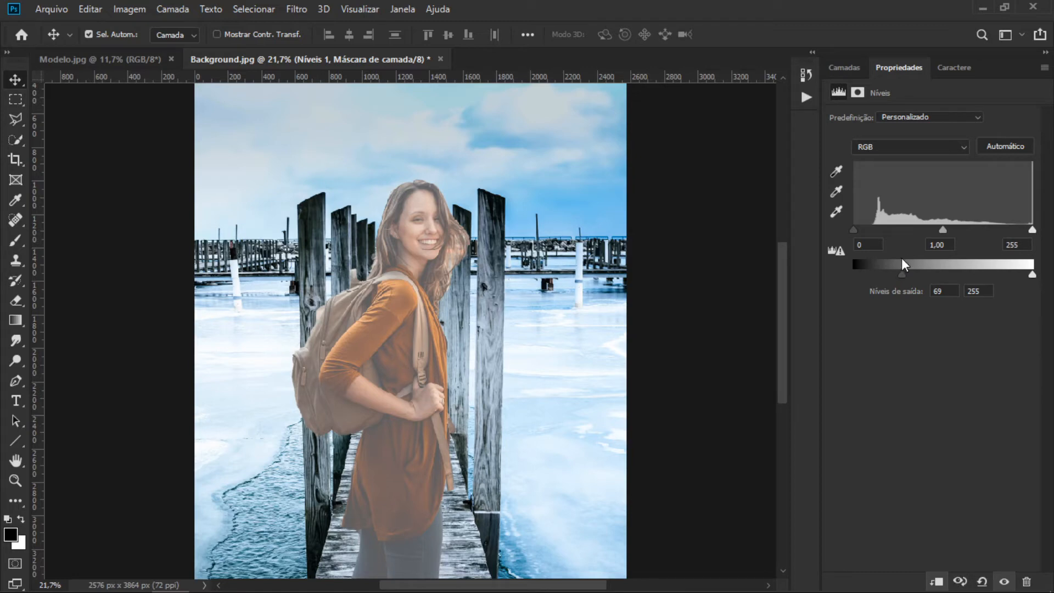
pyautogui.moveTo(903, 275); pyautogui.dragTo(851, 278)
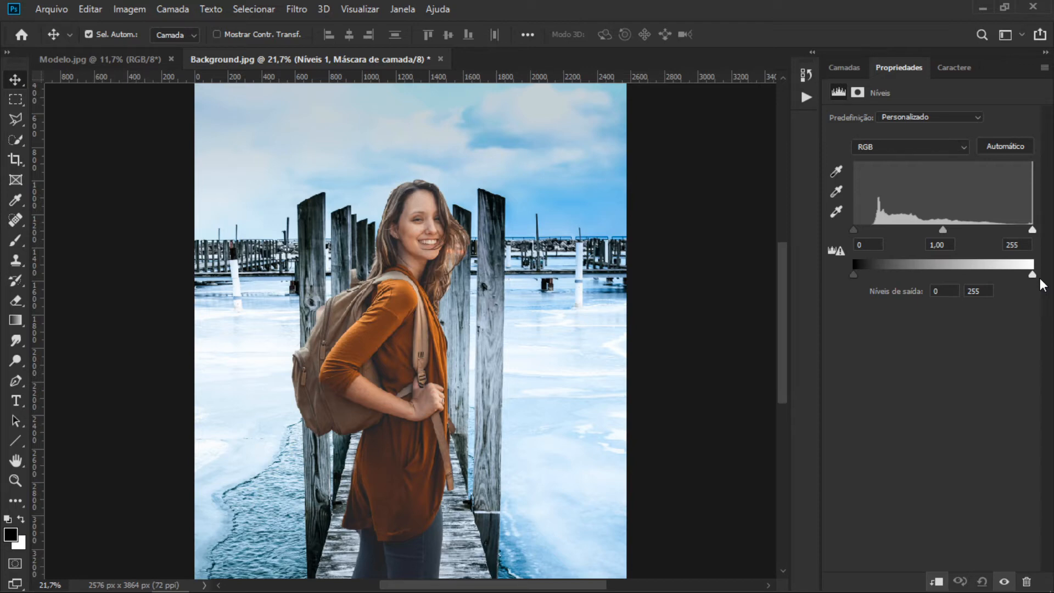
pyautogui.moveTo(1035, 278); pyautogui.dragTo(901, 274)
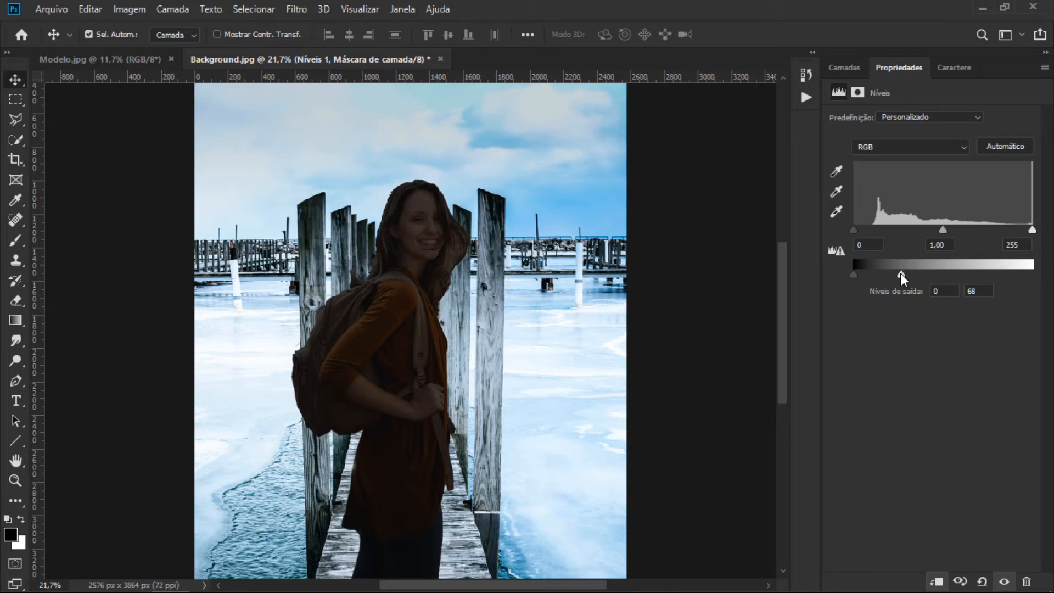
pyautogui.moveTo(901, 278); pyautogui.dragTo(1033, 274)
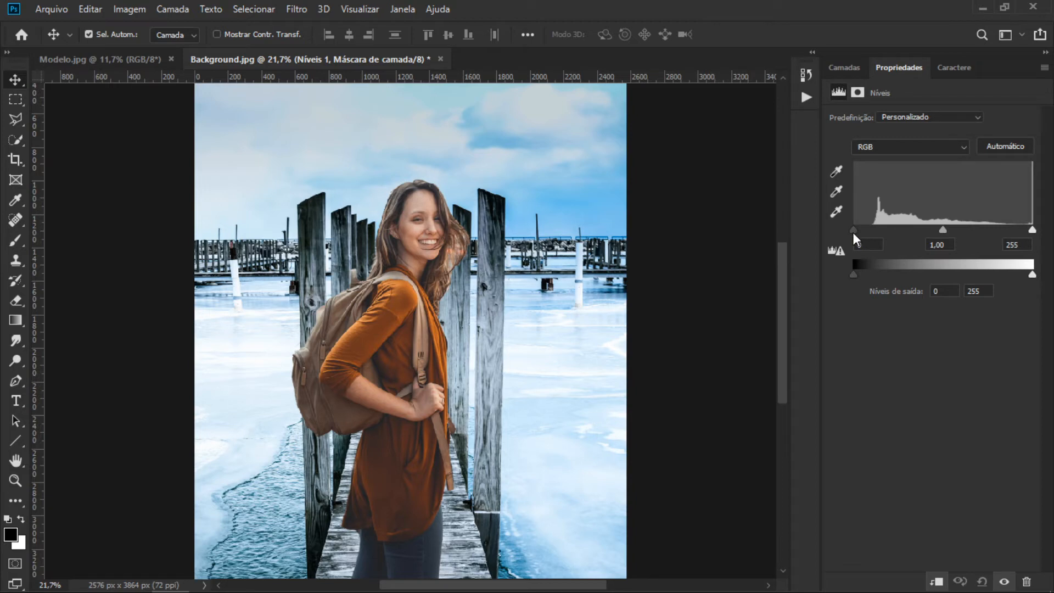
# Step: Set the woman's Levels to input shadows 34, midtones 0.86 and highlights 214, with the white output level at 235
pyautogui.moveTo(855, 232); pyautogui.dragTo(877, 227)
pyautogui.moveTo(1033, 230); pyautogui.dragTo(1004, 225)
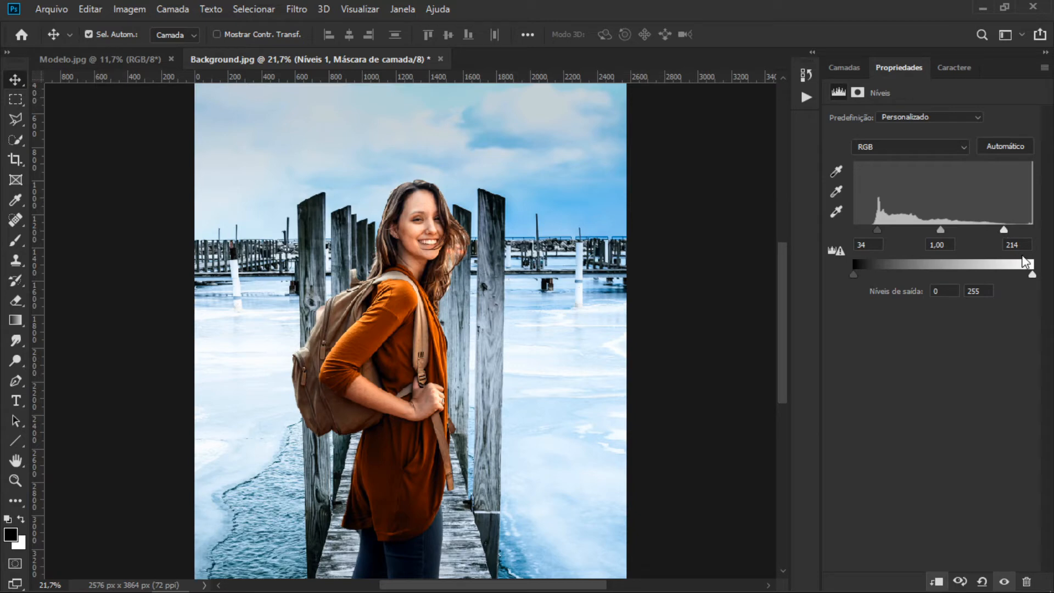
pyautogui.moveTo(1033, 275); pyautogui.dragTo(1018, 274)
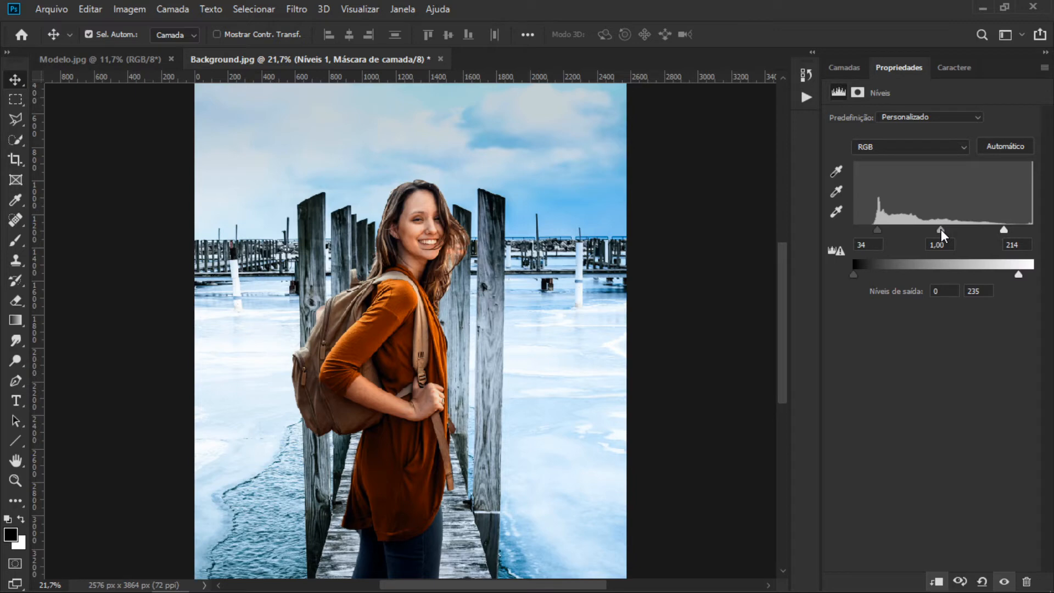
pyautogui.moveTo(950, 231); pyautogui.dragTo(915, 230)
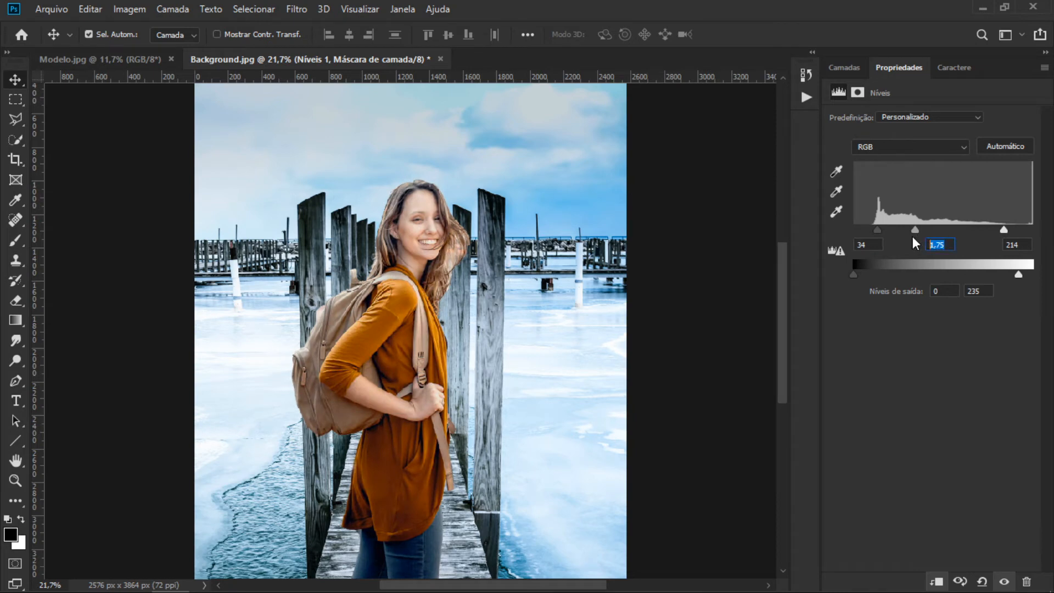
pyautogui.write('1')
pyautogui.moveTo(943, 228); pyautogui.dragTo(949, 228)
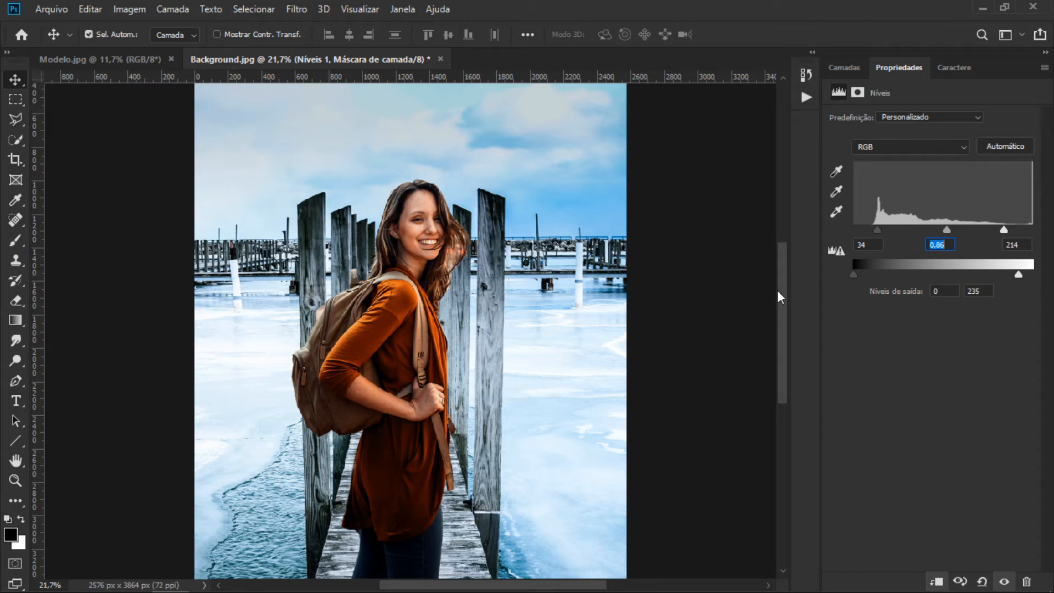
# Step: Compare the woman with and without the Levels adjustment by toggling that layer's visibility
pyautogui.moveTo(782, 297); pyautogui.dragTo(784, 310)
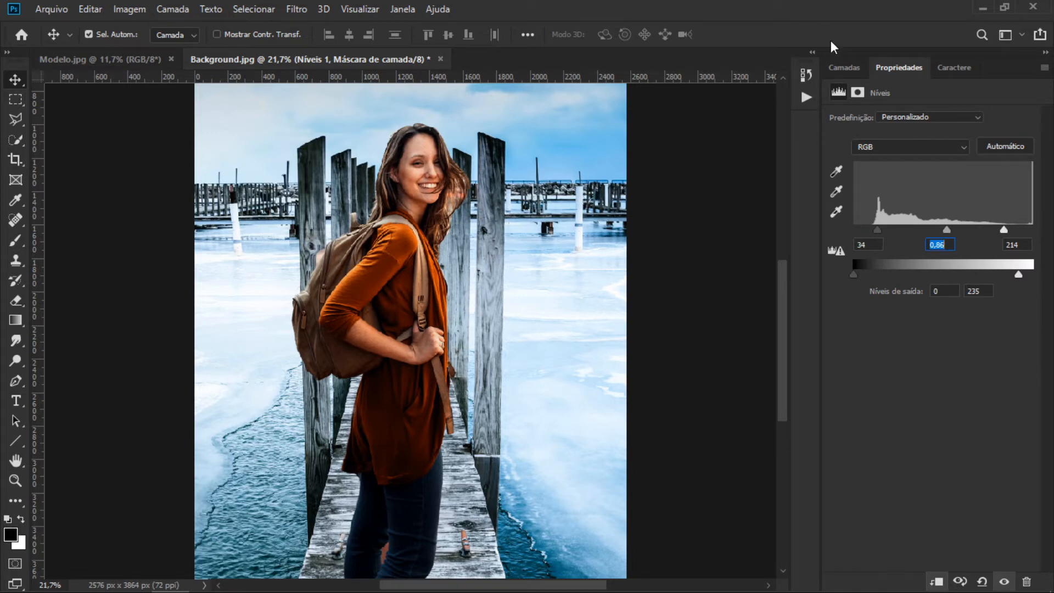
pyautogui.click(842, 65)
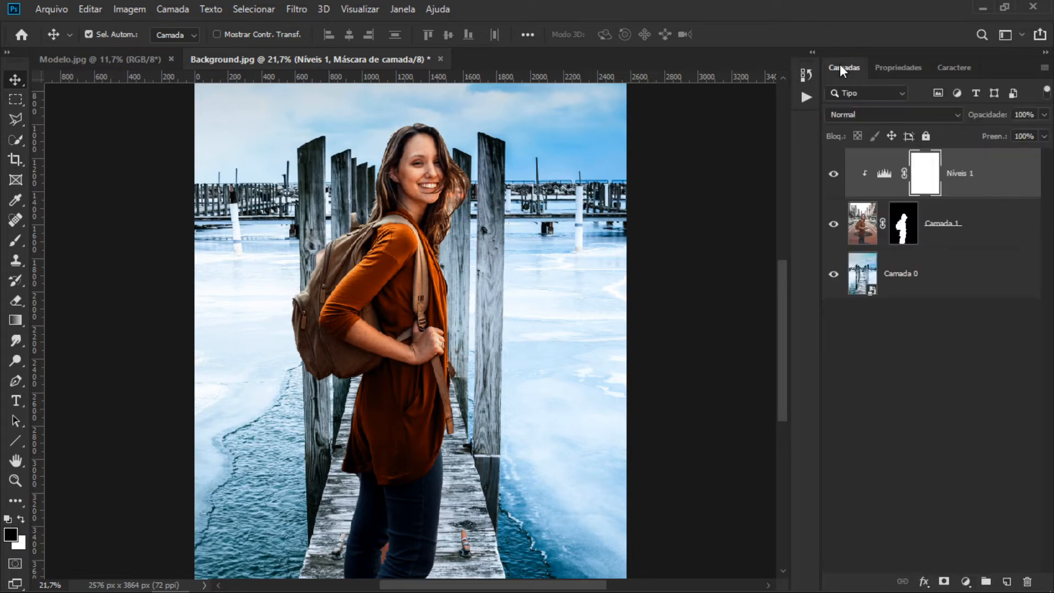
pyautogui.click(833, 175)
pyautogui.click(833, 175)
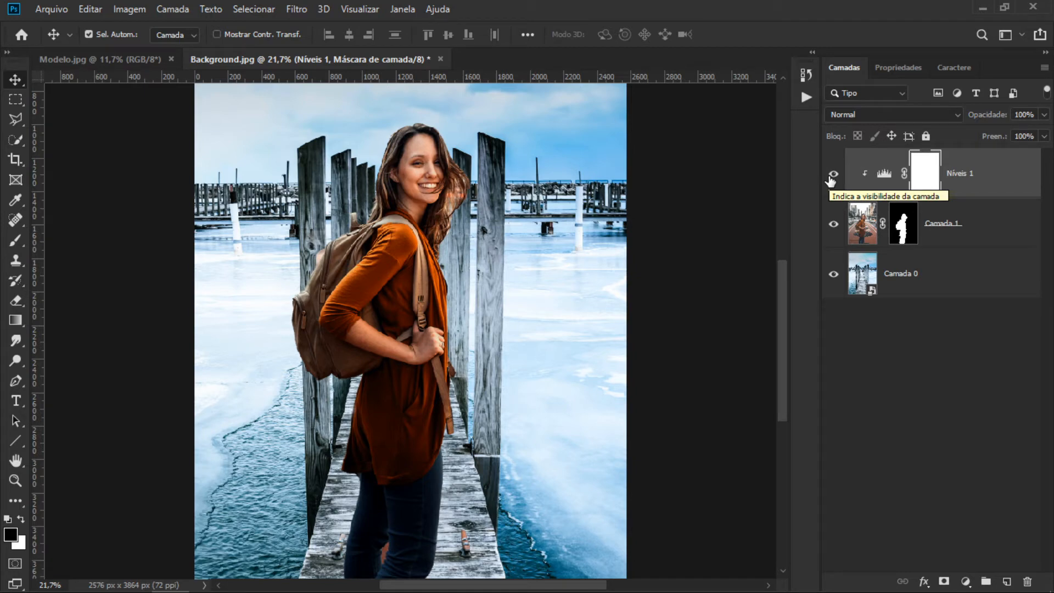
pyautogui.click(833, 175)
pyautogui.click(833, 175)
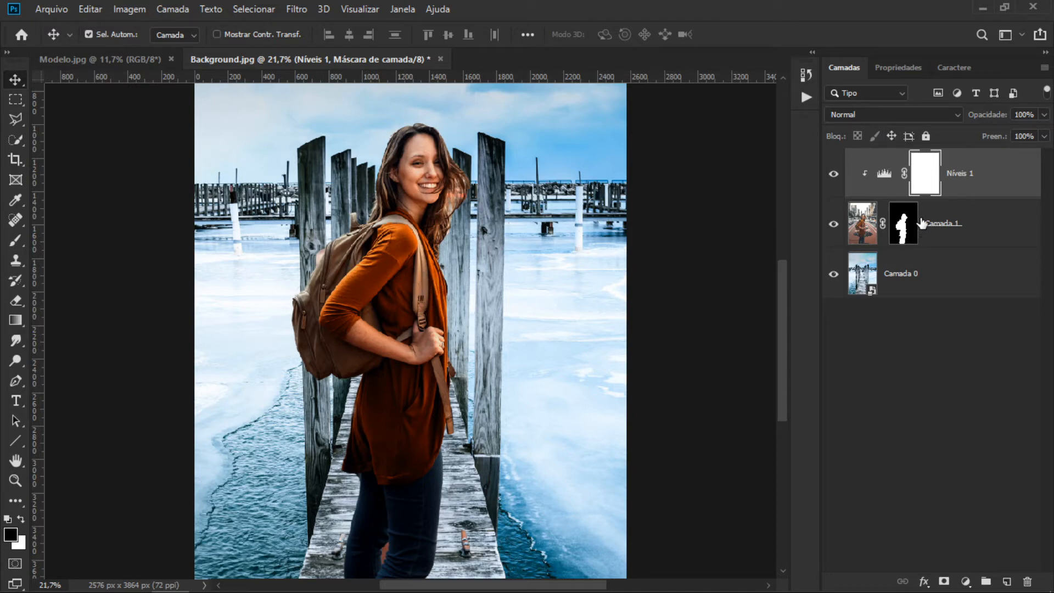
# Step: Change the Levels layer's blend mode to Luminosidade and rename that layer Luminosidade
pyautogui.click(959, 115)
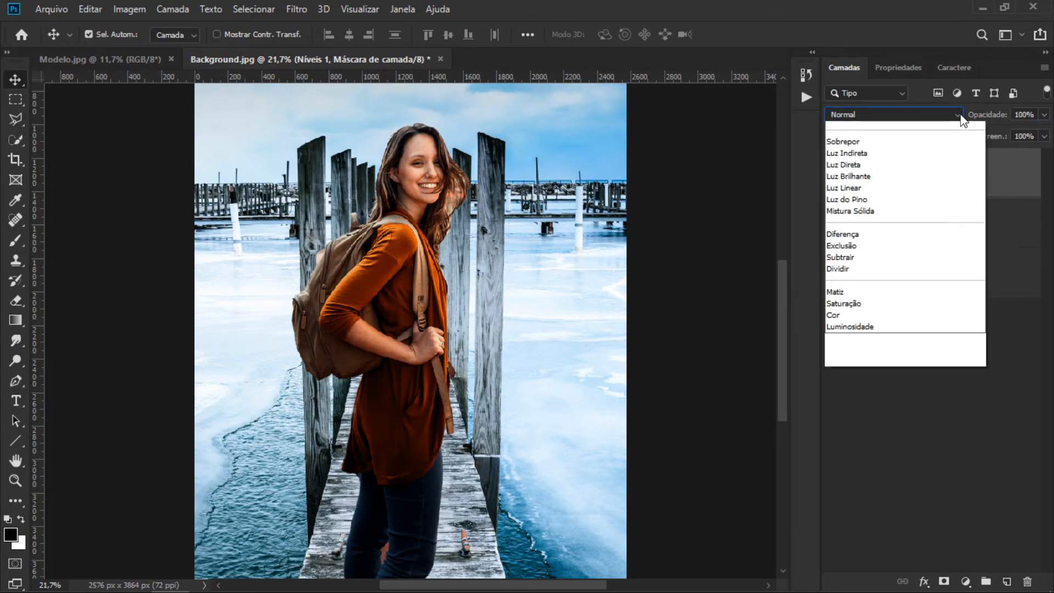
pyautogui.click(860, 487)
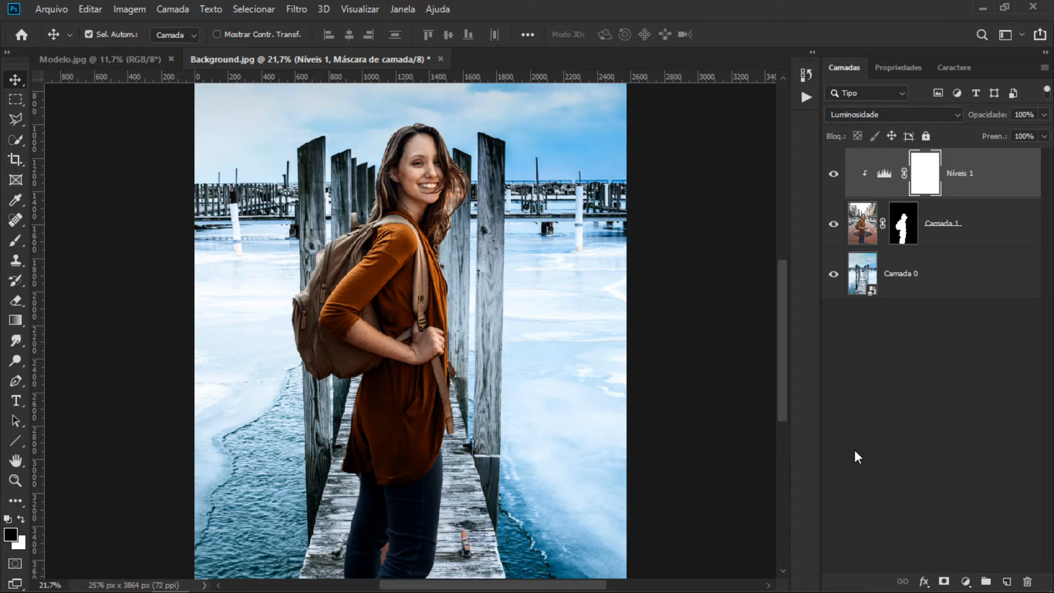
pyautogui.doubleClick(966, 175)
pyautogui.write('Luminosida')
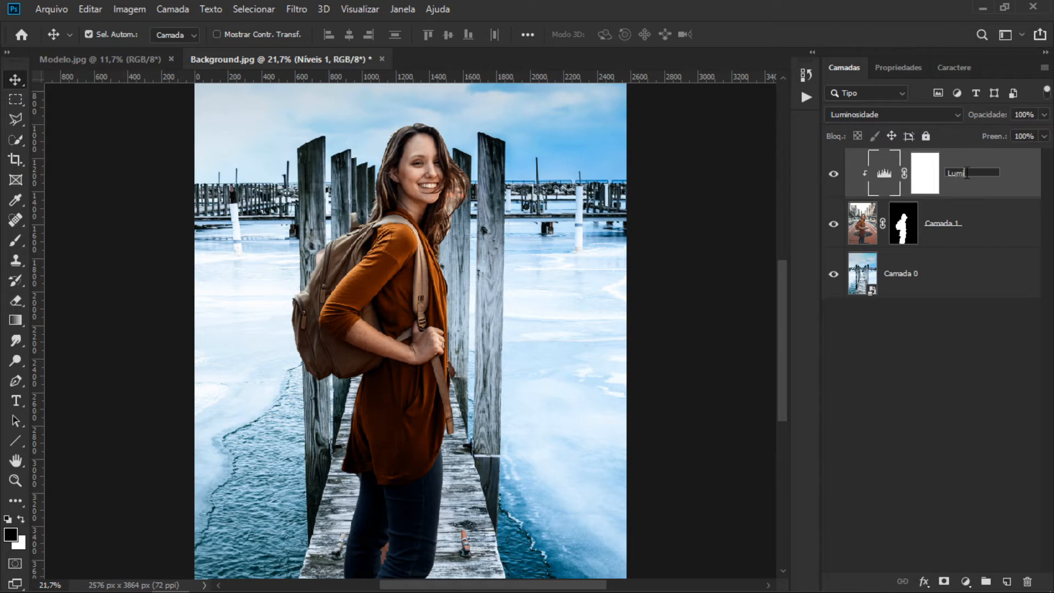
pyautogui.write('de')
pyautogui.press('Return')
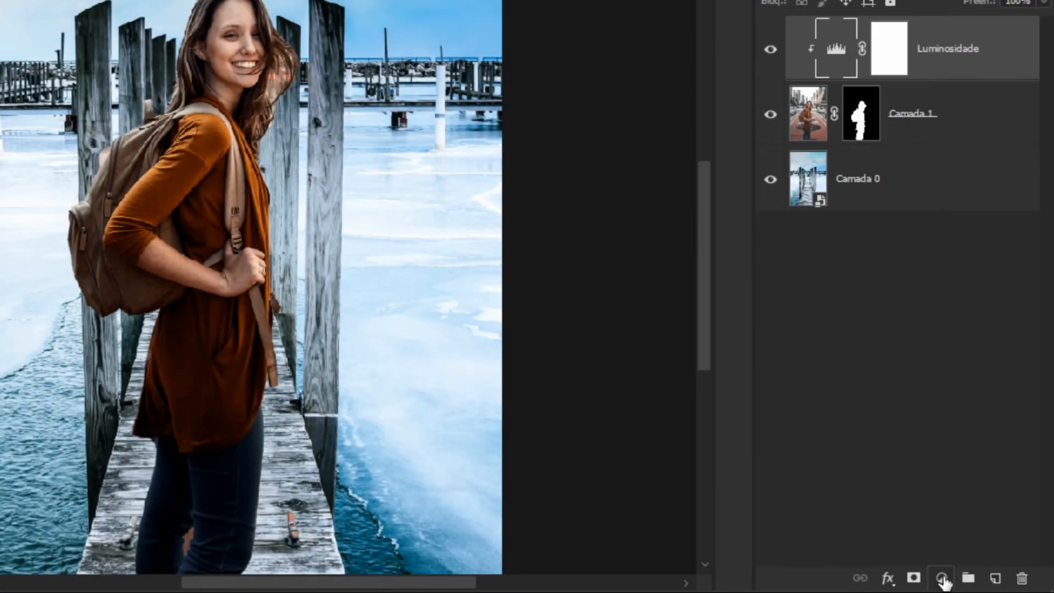
# Step: Add a Curves adjustment layer above the Luminosidade layer and clip it to the woman
pyautogui.click(942, 578)
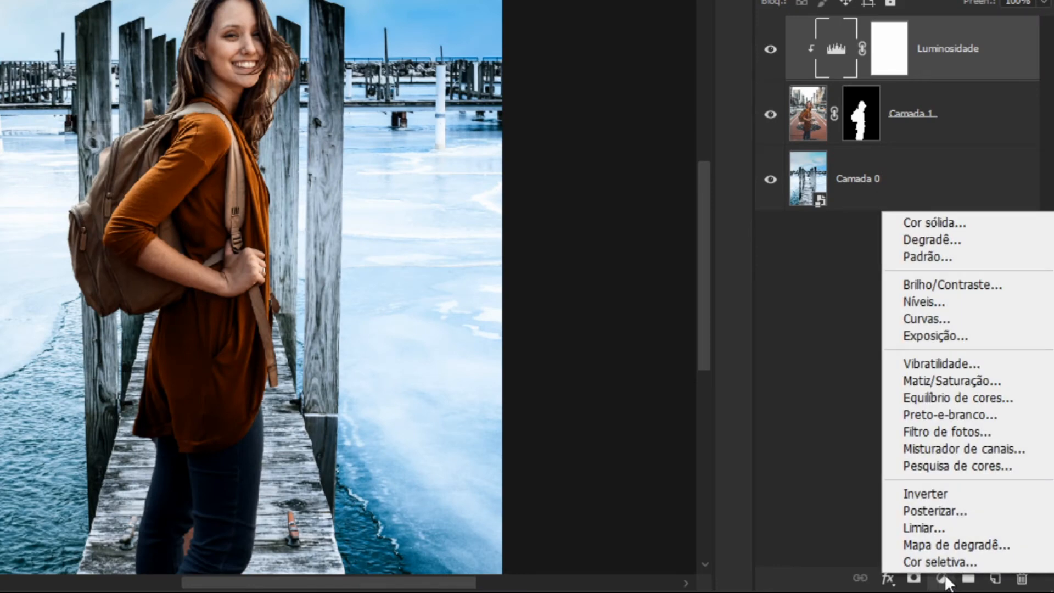
pyautogui.click(962, 317)
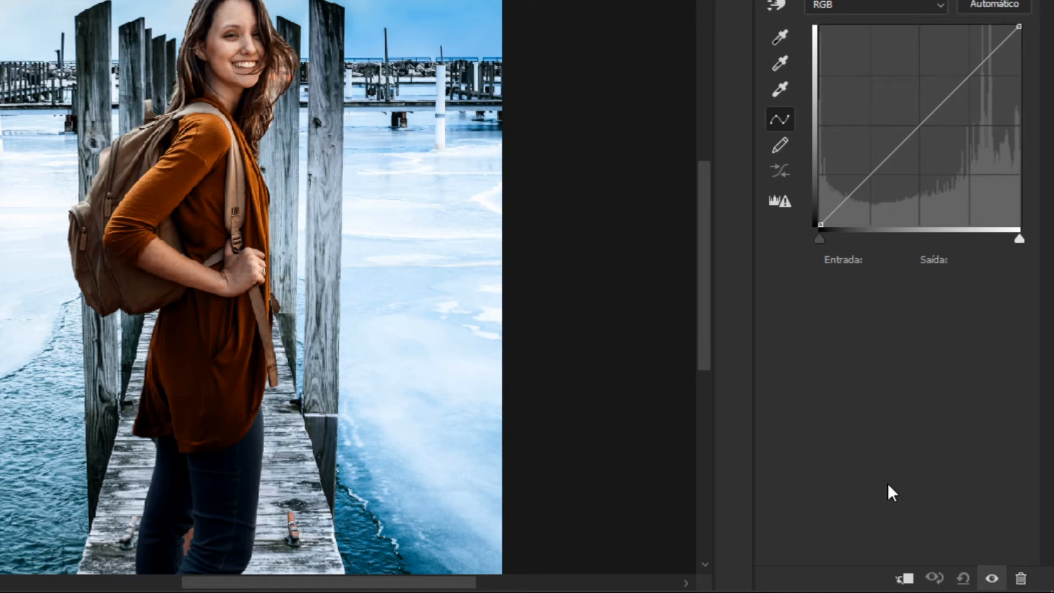
pyautogui.click(905, 578)
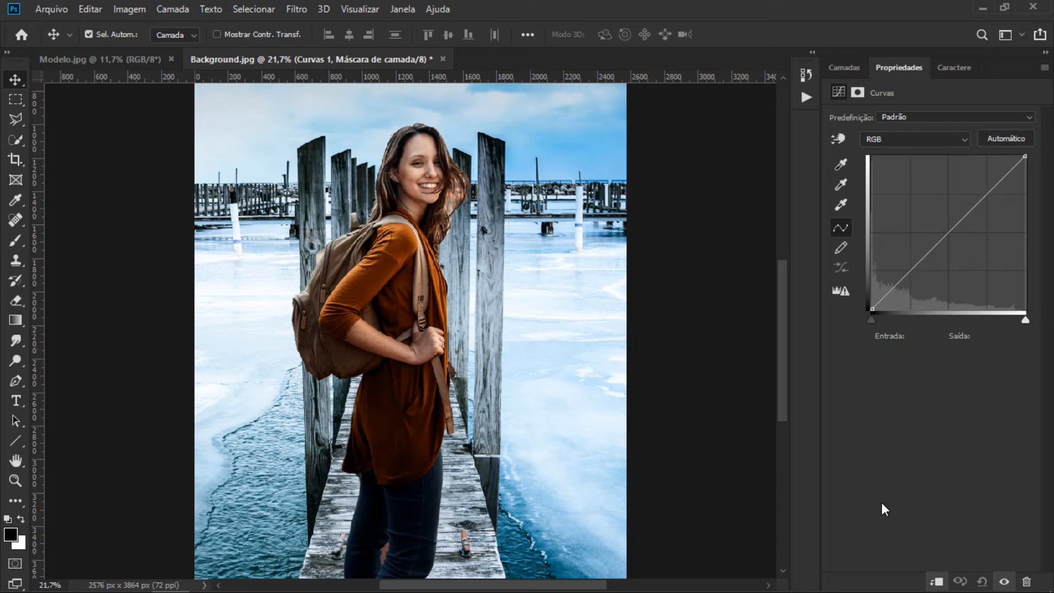
# Step: Try ffffff as the target shadow colour for the woman's Curves, using the Localizar Cores Claras e Escuras auto-correction algorithm
pyautogui.press('alt')
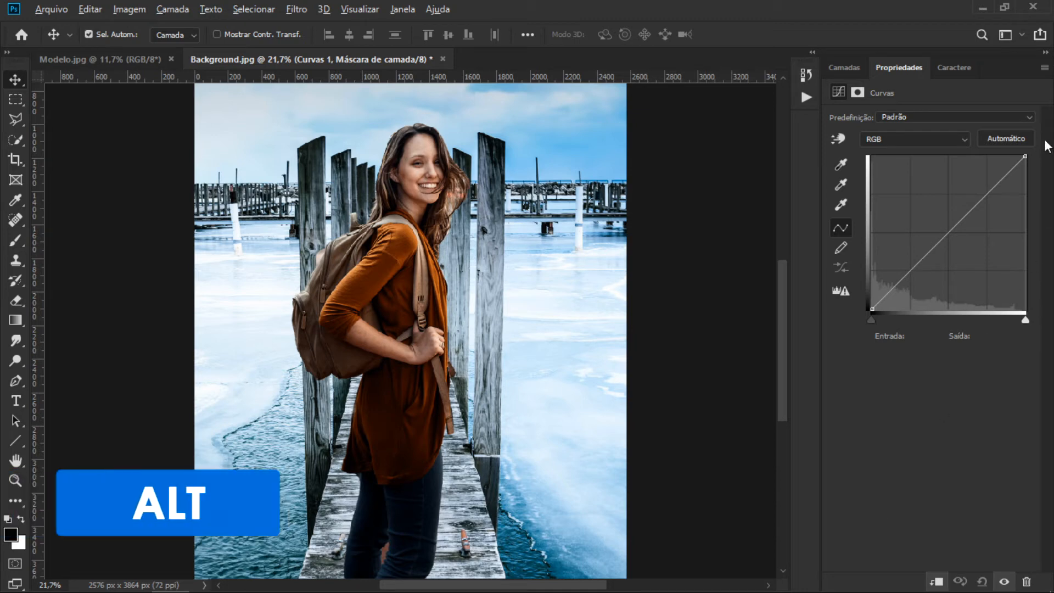
pyautogui.keyDown('alt'); pyautogui.click(1002, 138); pyautogui.keyUp('alt')
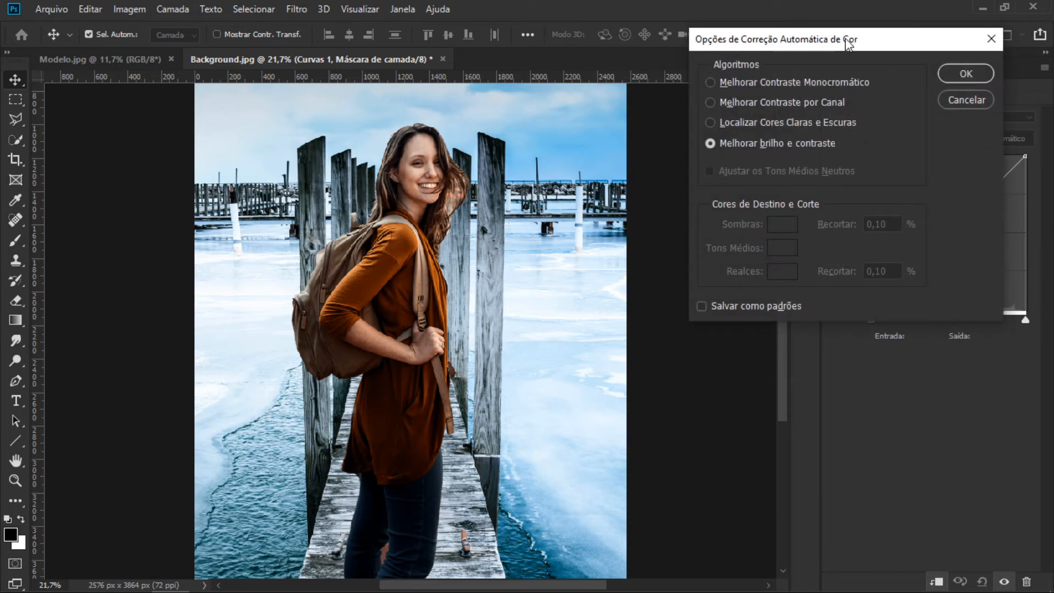
pyautogui.click(709, 122)
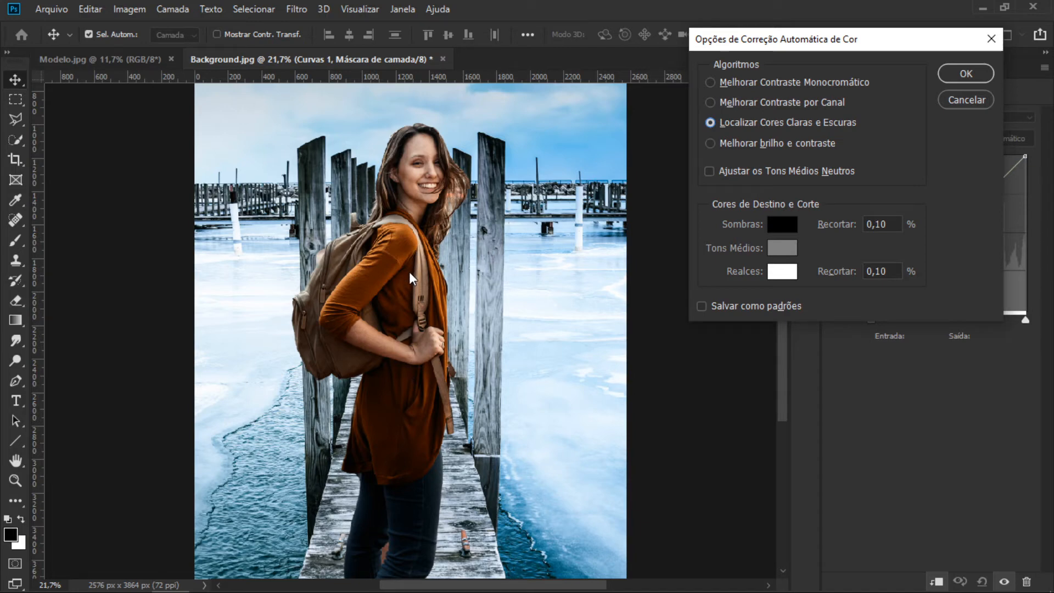
pyautogui.click(789, 231)
pyautogui.moveTo(698, 54); pyautogui.dragTo(772, 52)
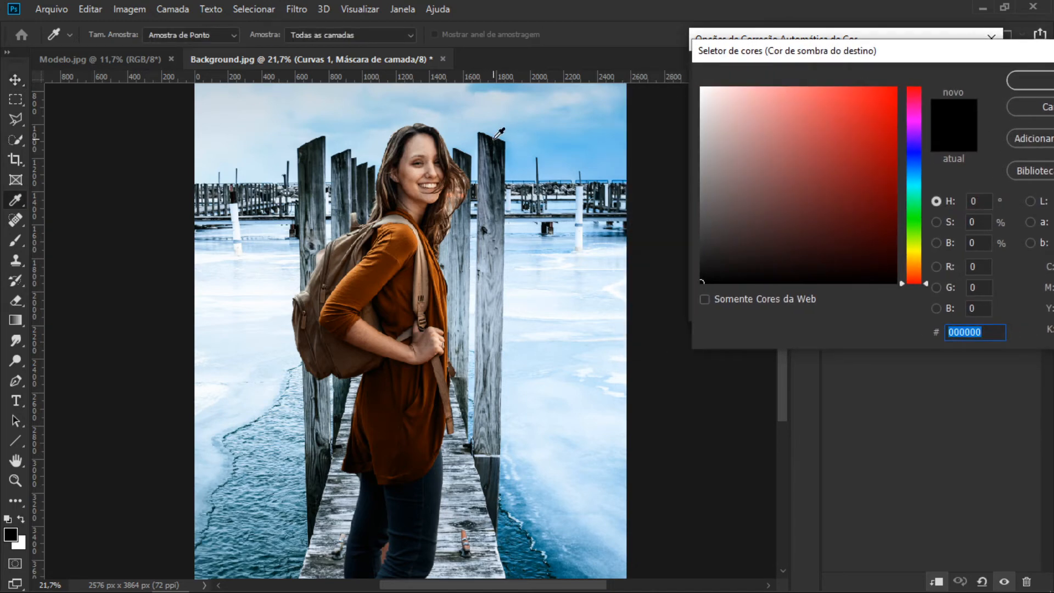
pyautogui.write('ffffff')
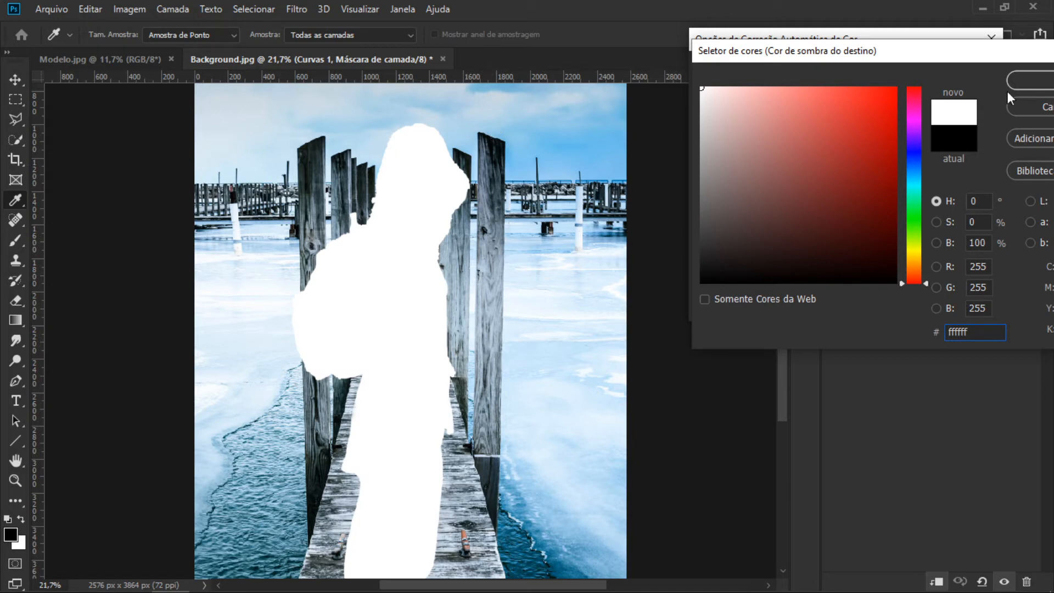
pyautogui.click(1014, 107)
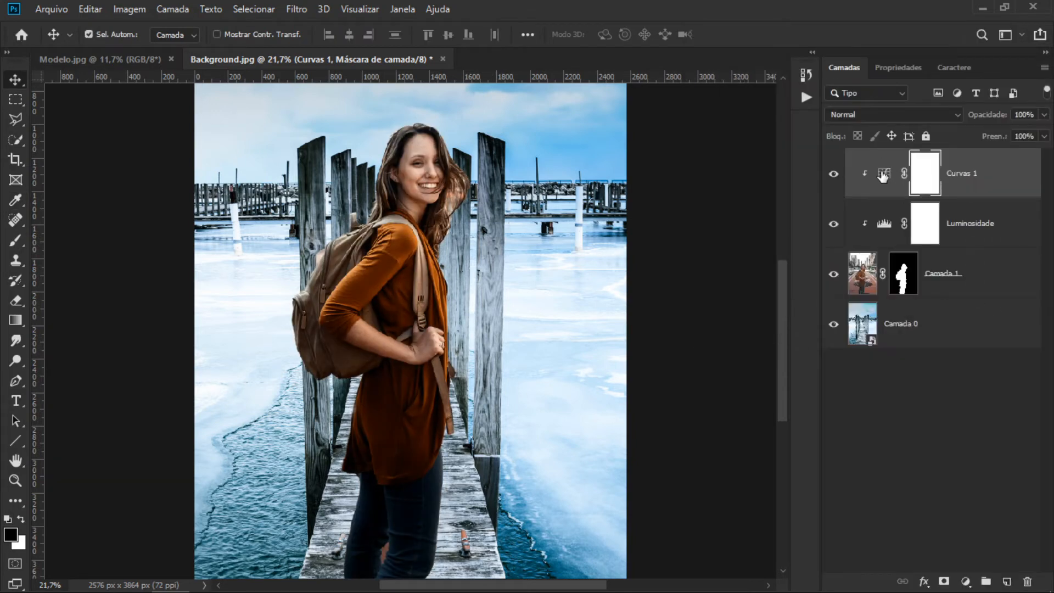
# Step: Set the Curves auto-correction to Localizar Cores Claras e Escuras, sampling shadow colour 0a1413 from the top of the tall wooden post
pyautogui.click(883, 173)
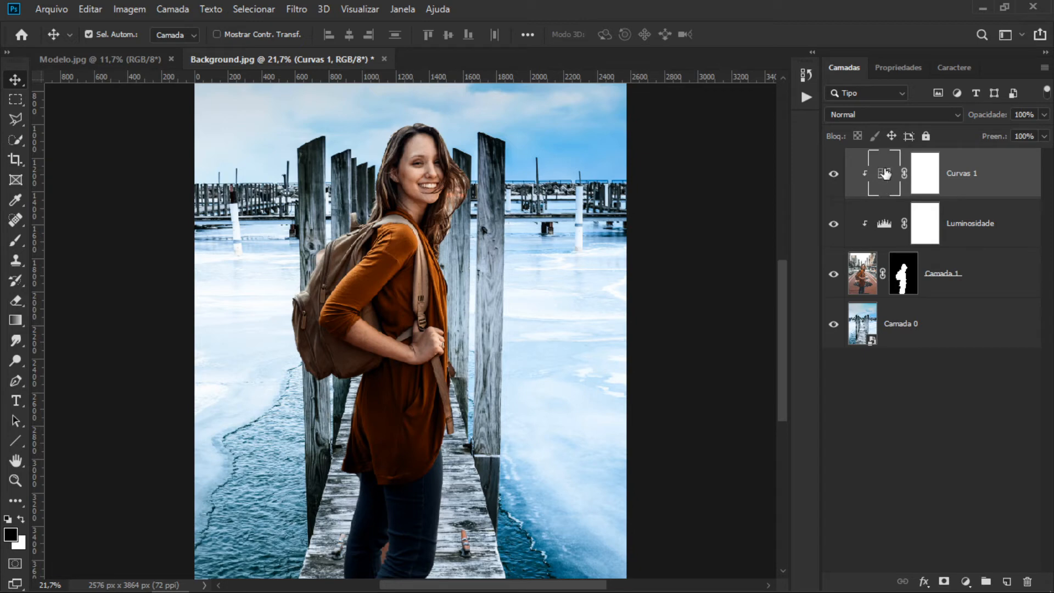
pyautogui.click(919, 163)
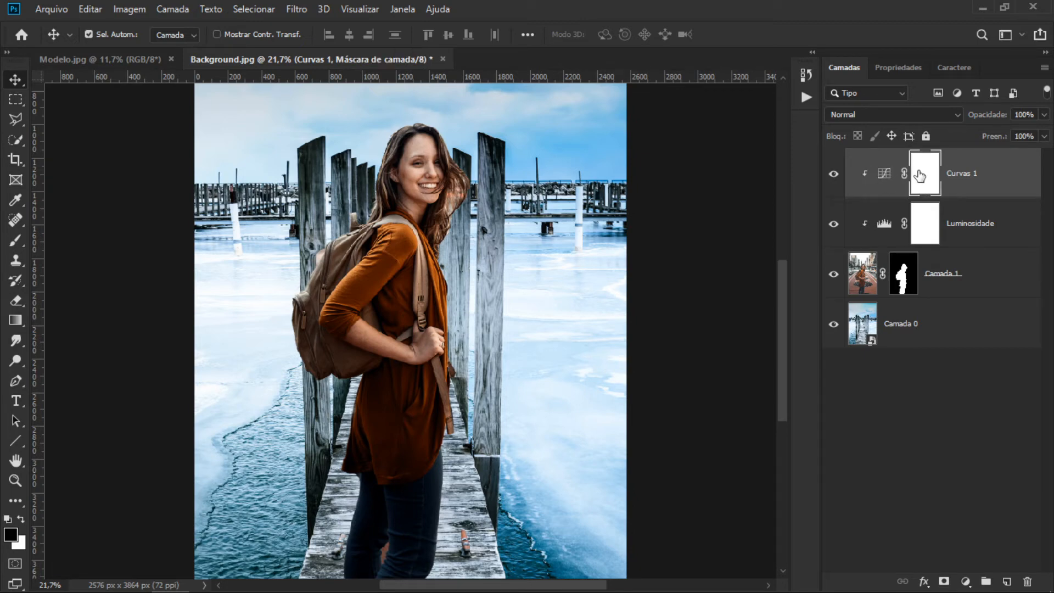
pyautogui.click(884, 173)
pyautogui.click(900, 68)
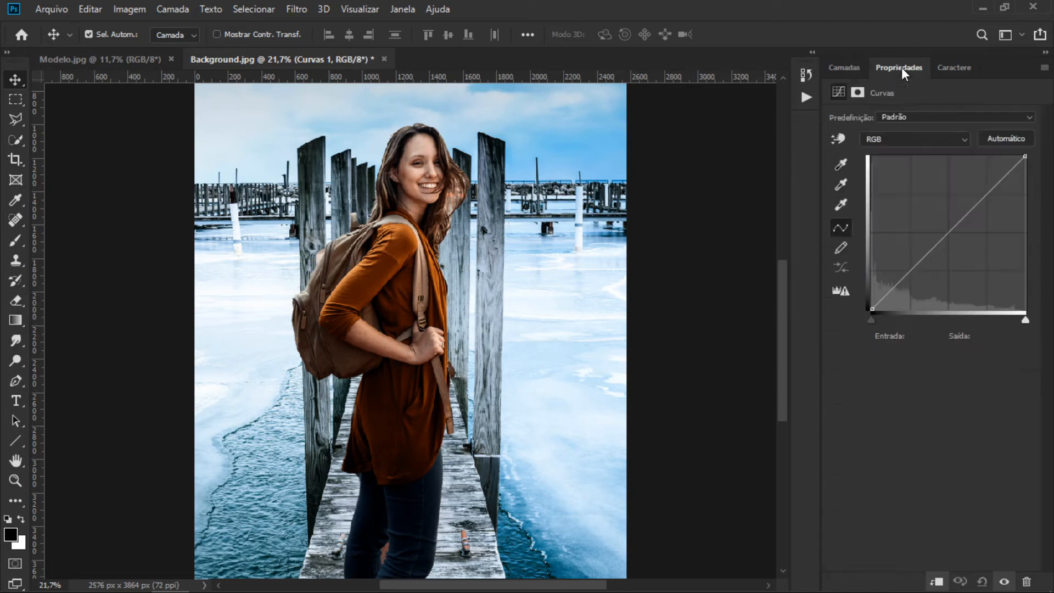
pyautogui.click(997, 141)
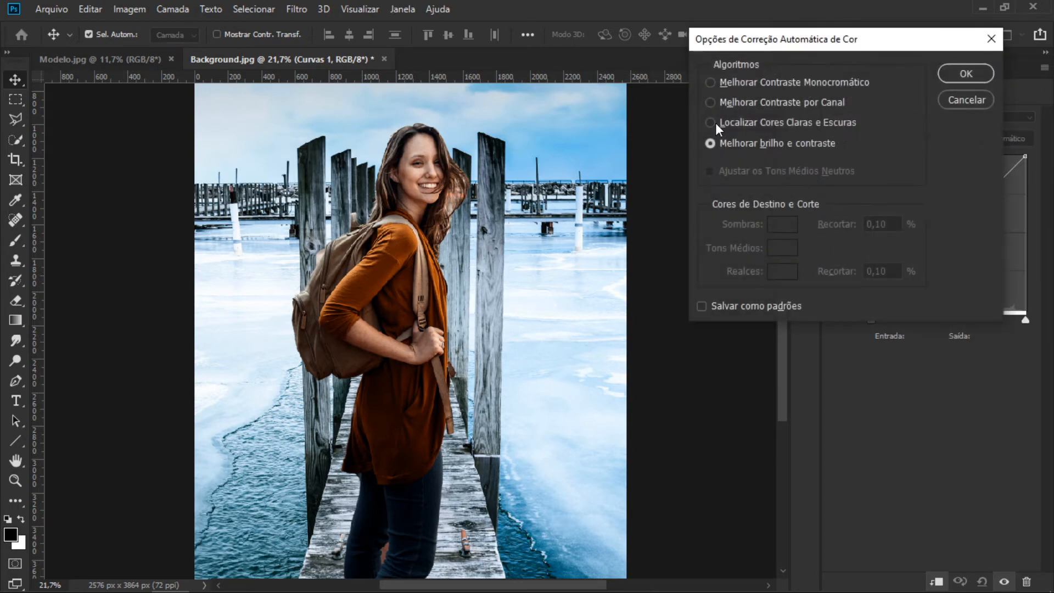
pyautogui.click(710, 123)
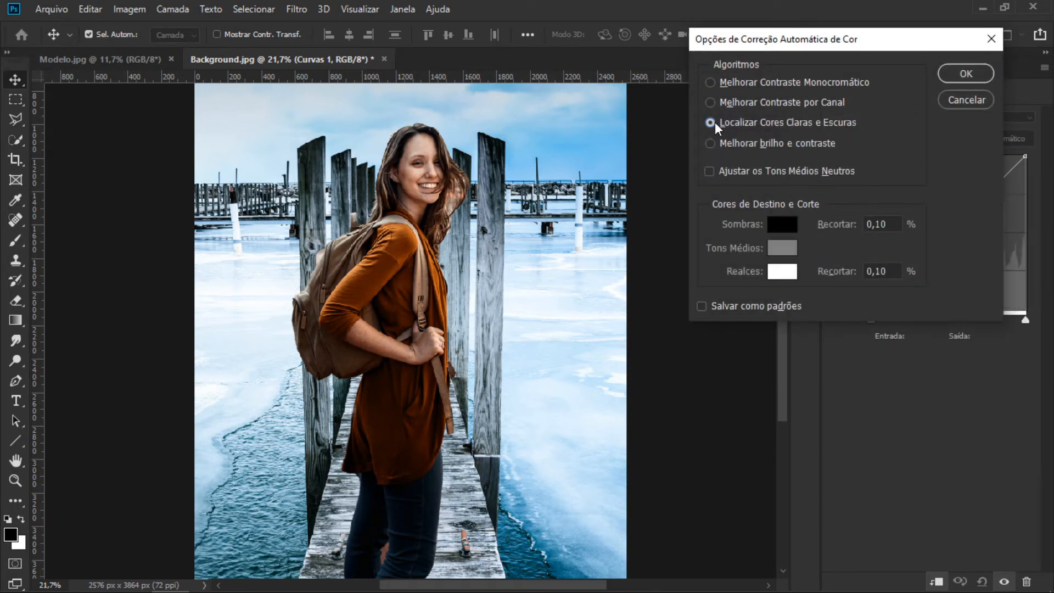
pyautogui.click(783, 224)
pyautogui.click(494, 137)
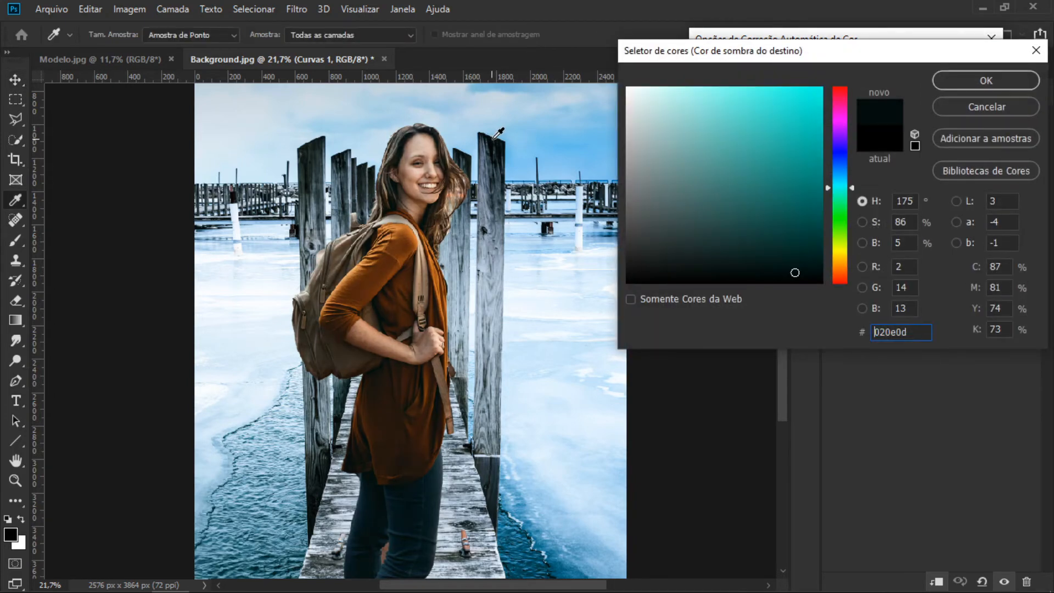
pyautogui.click(497, 139)
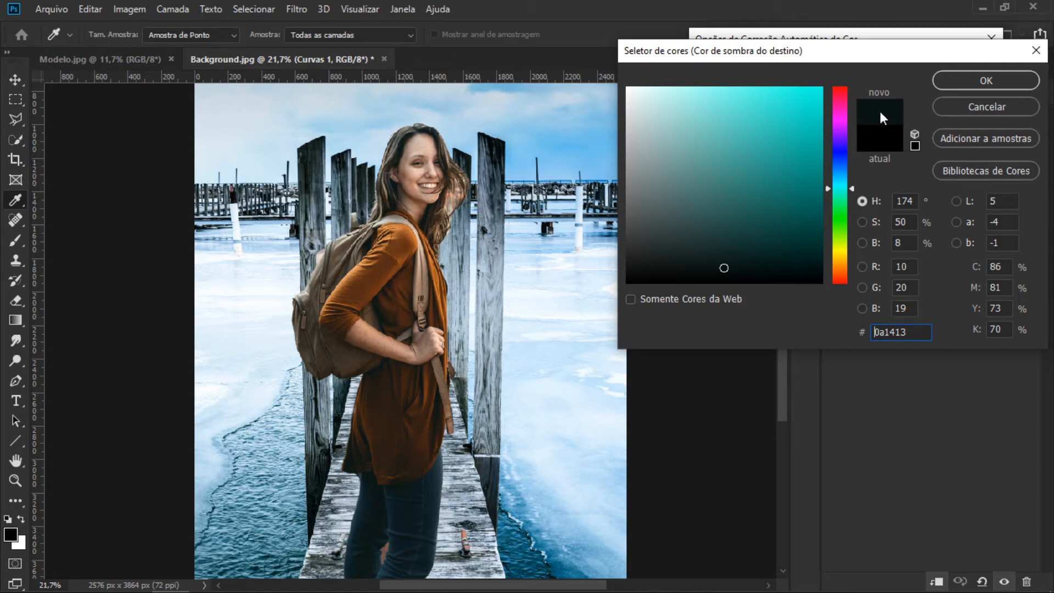
pyautogui.click(964, 78)
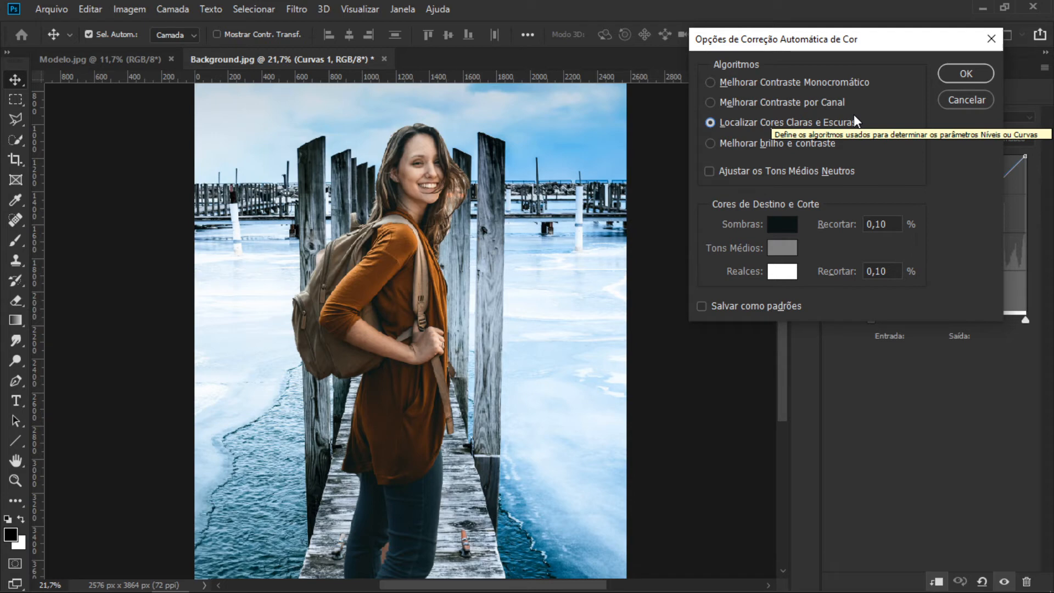
# Step: Sample the target highlight colour edf5fe from the pale ice and apply the auto-correction without saving the colours as defaults
pyautogui.click(789, 274)
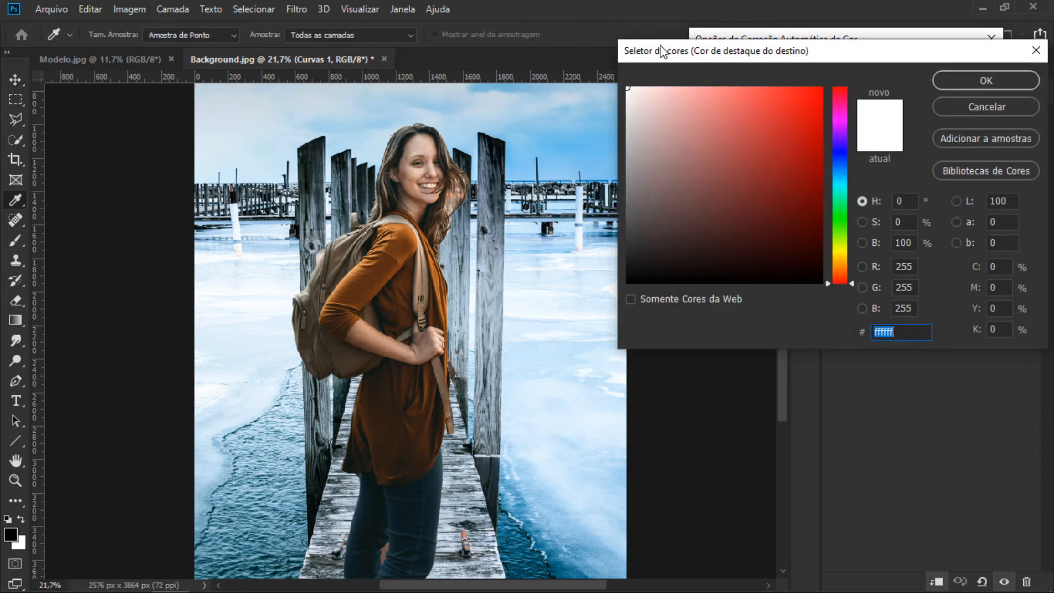
pyautogui.moveTo(684, 51); pyautogui.dragTo(691, 51)
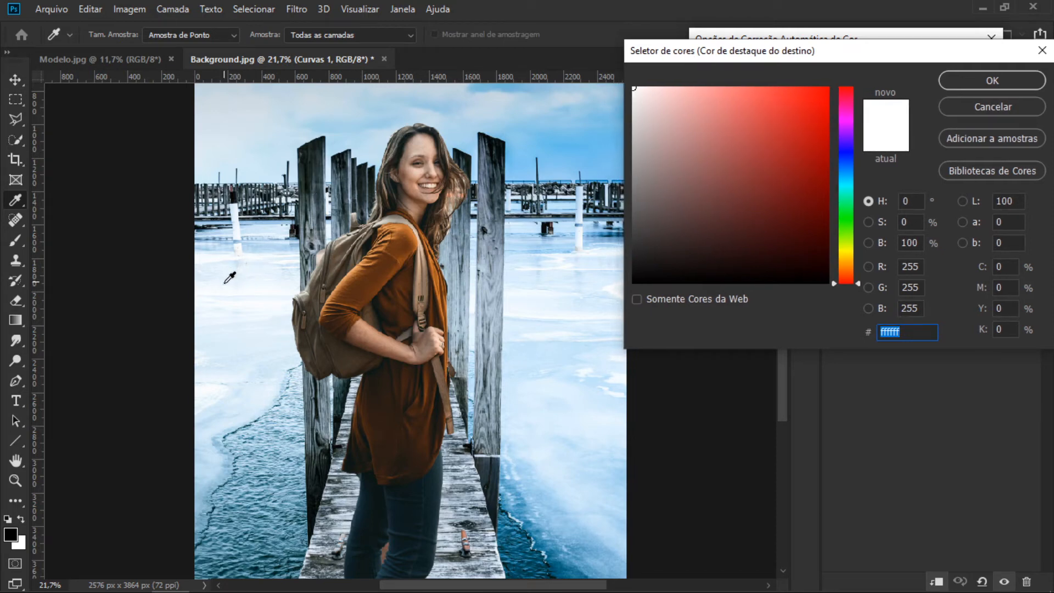
pyautogui.click(221, 284)
pyautogui.click(221, 282)
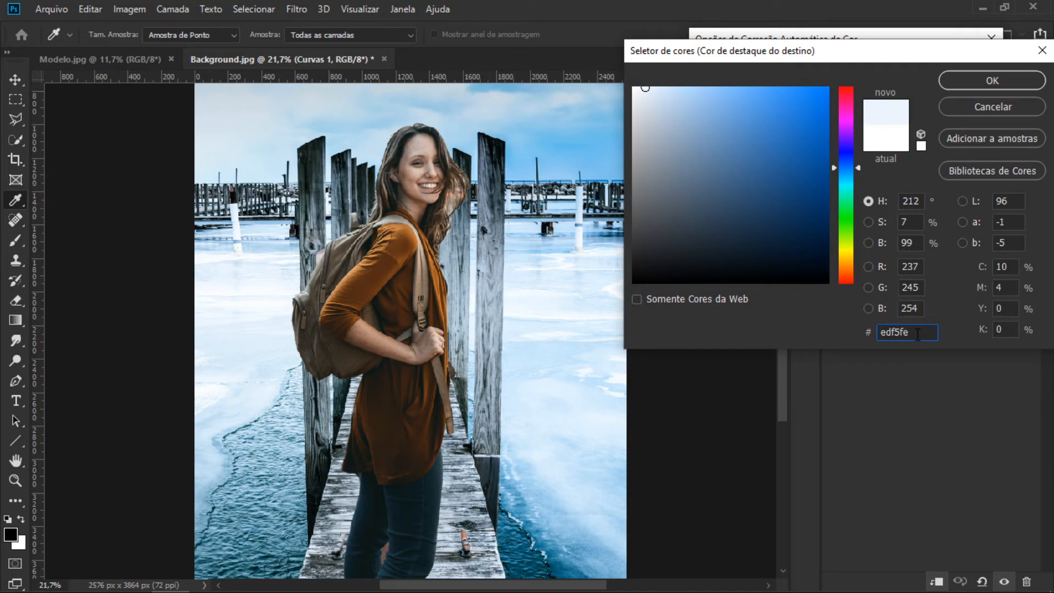
pyautogui.press('Return')
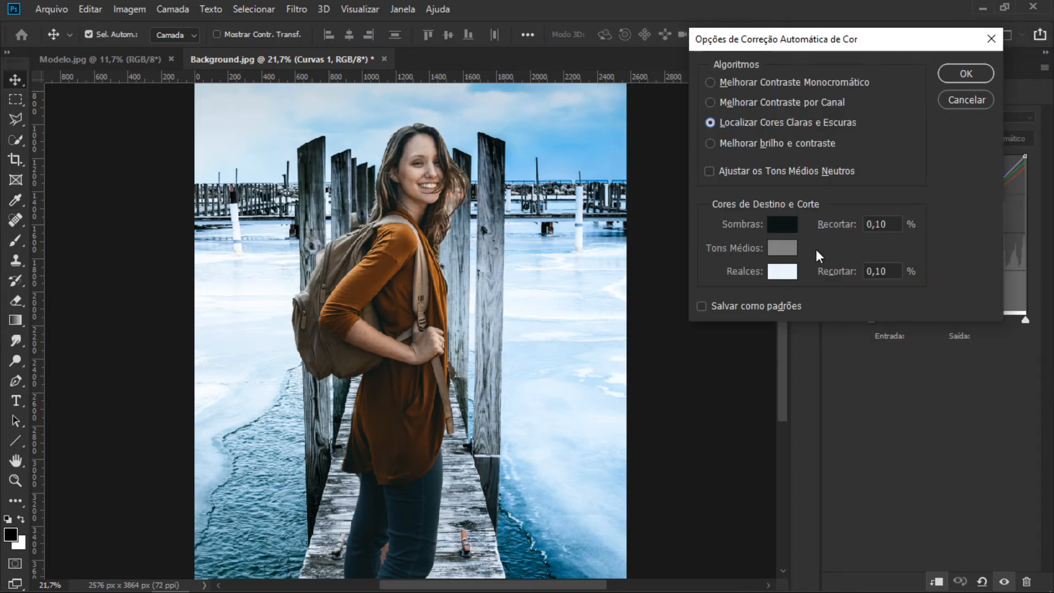
pyautogui.click(963, 74)
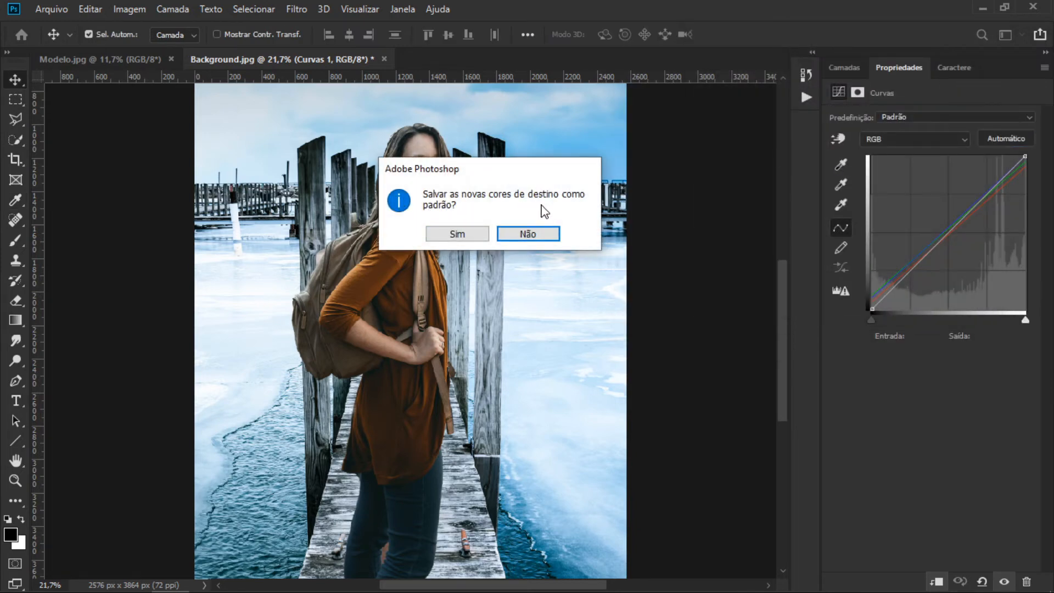
pyautogui.click(543, 242)
# Step: Compare the woman with and without the Curves adjustment by toggling that layer's visibility
pyautogui.click(852, 69)
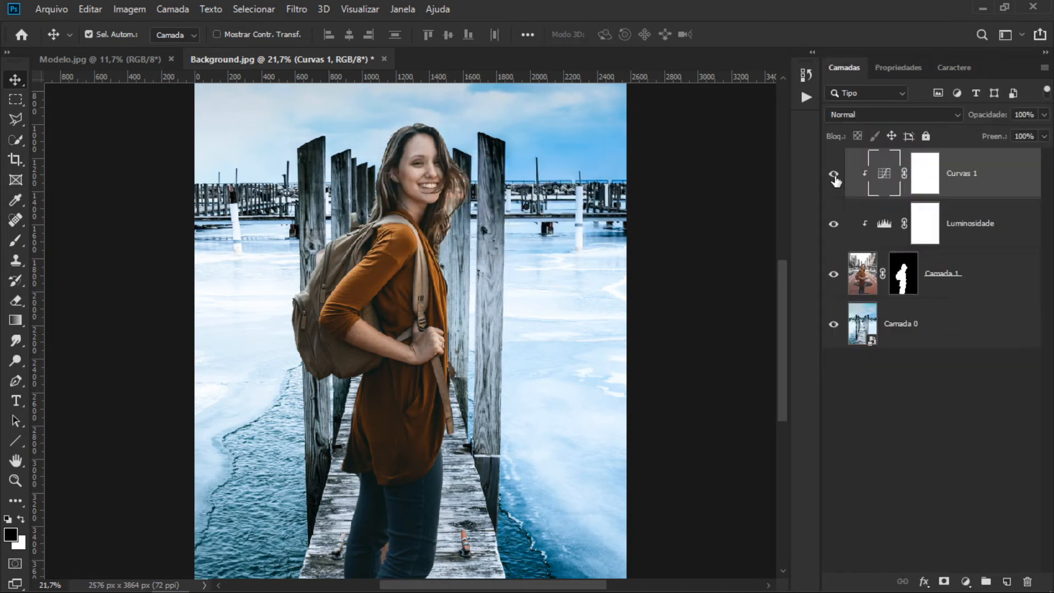
pyautogui.click(834, 174)
pyautogui.click(835, 174)
pyautogui.click(834, 175)
pyautogui.click(834, 175)
# Step: Set the Curves layer's blend mode to Cor and compare the effect of both adjustment layers by toggling their visibility
pyautogui.click(939, 114)
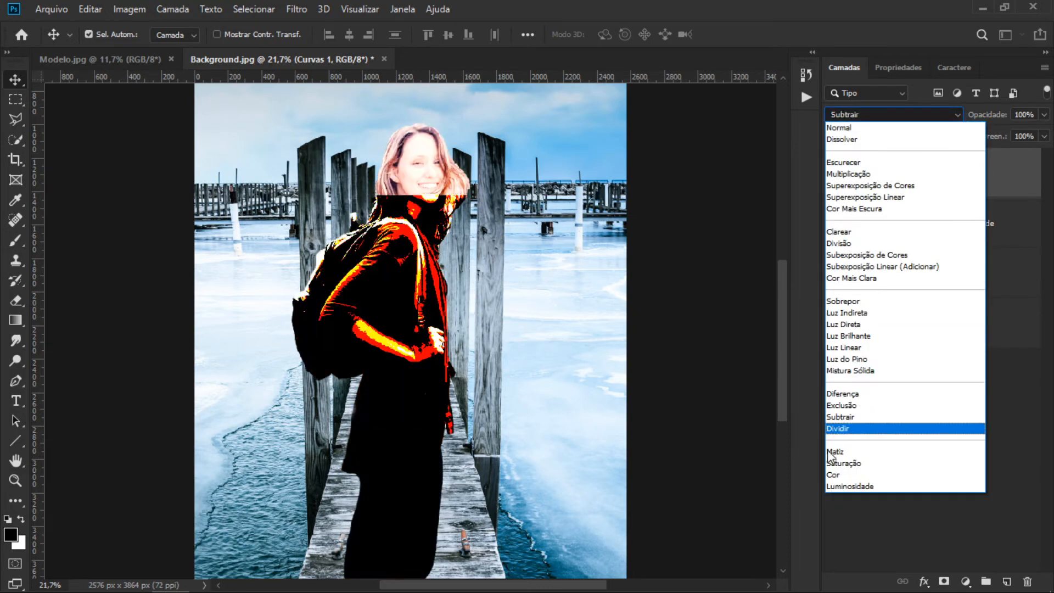
pyautogui.click(834, 474)
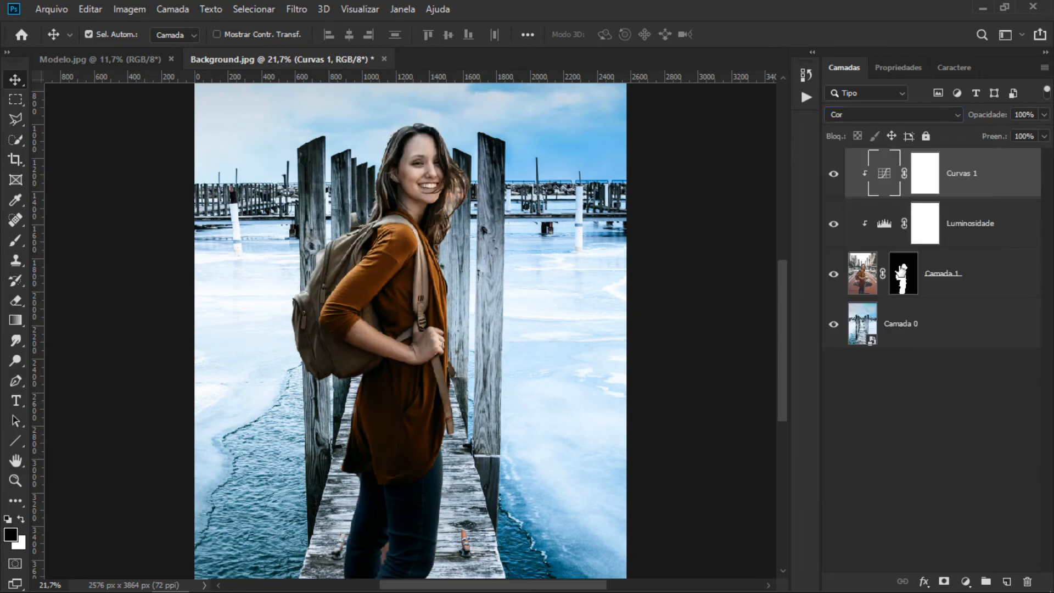
pyautogui.click(834, 224)
pyautogui.click(835, 225)
pyautogui.click(835, 175)
pyautogui.click(835, 176)
# Step: Rename the Curves layer as Cor and lower its opacity to 70%
pyautogui.doubleClick(967, 176)
pyautogui.write('Cor')
pyautogui.press('Return')
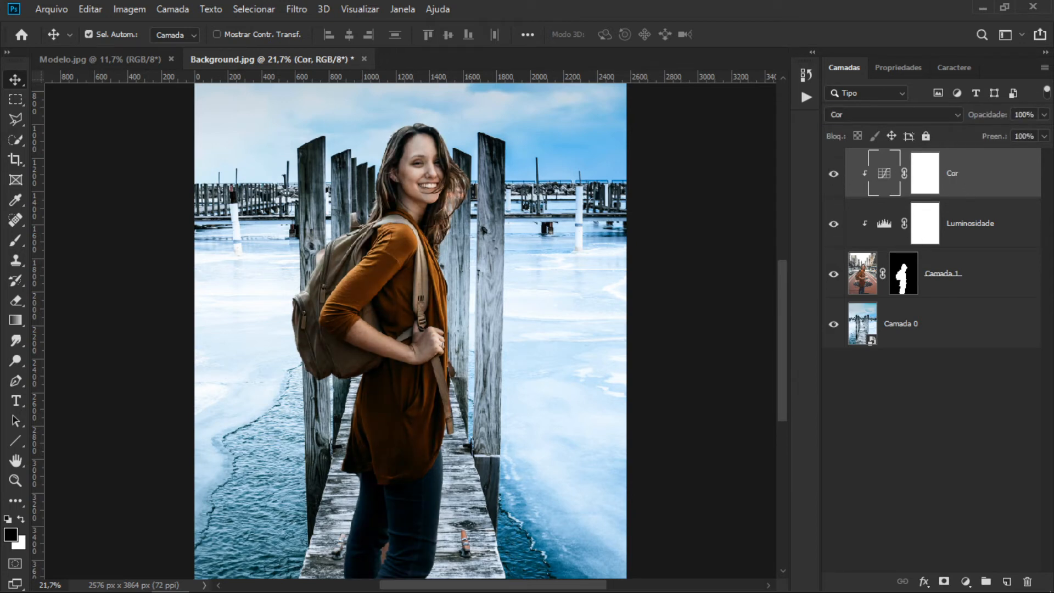
pyautogui.click(1045, 115)
pyautogui.moveTo(1036, 131); pyautogui.dragTo(1021, 133)
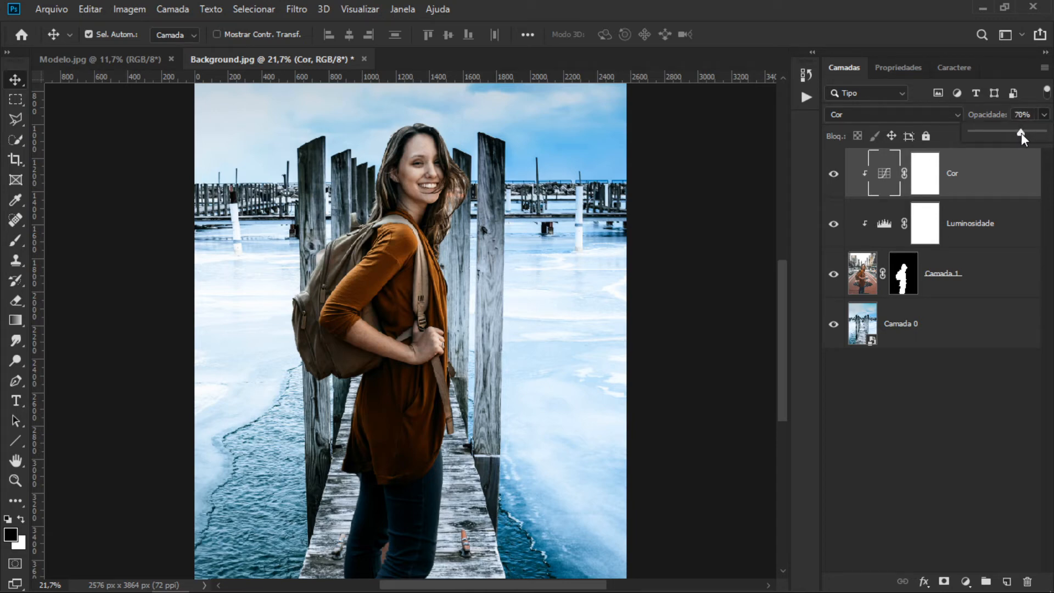
pyautogui.click(957, 387)
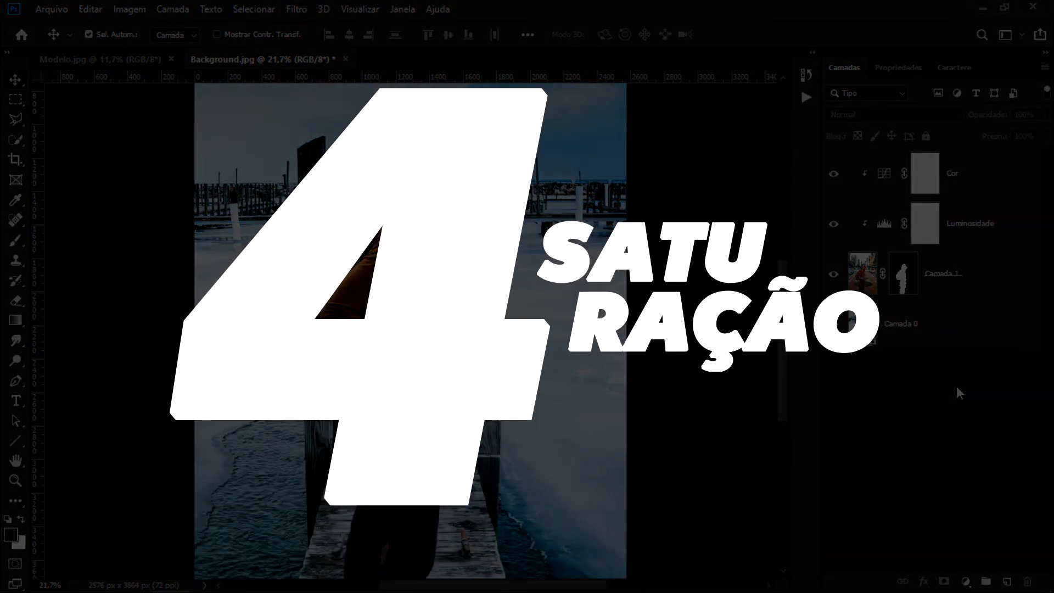
# Step: Add a Hue/Saturation adjustment layer above the Cor layer, clipped to the woman
pyautogui.click(983, 187)
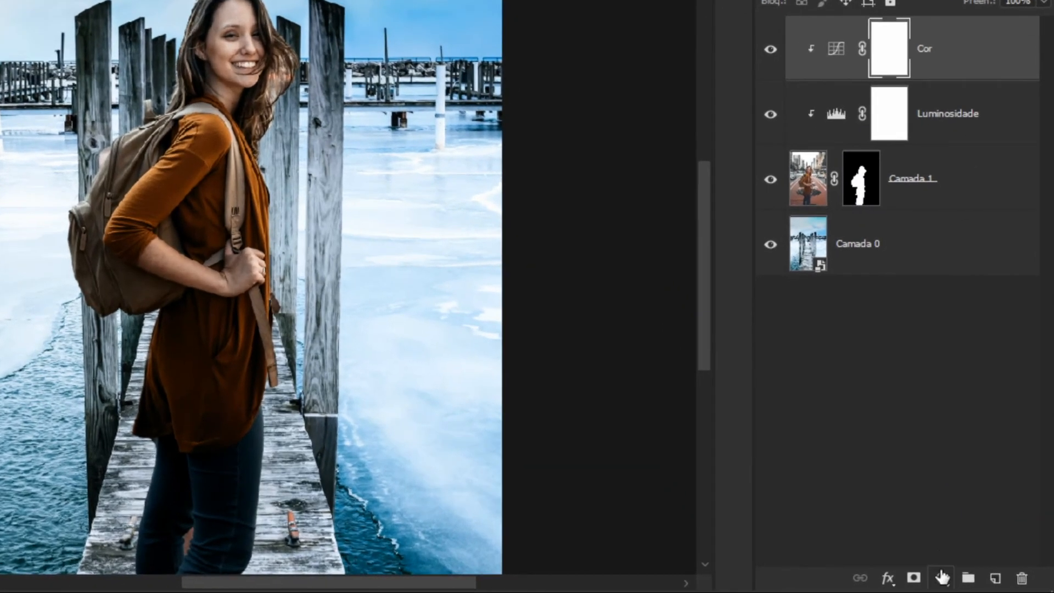
pyautogui.click(966, 582)
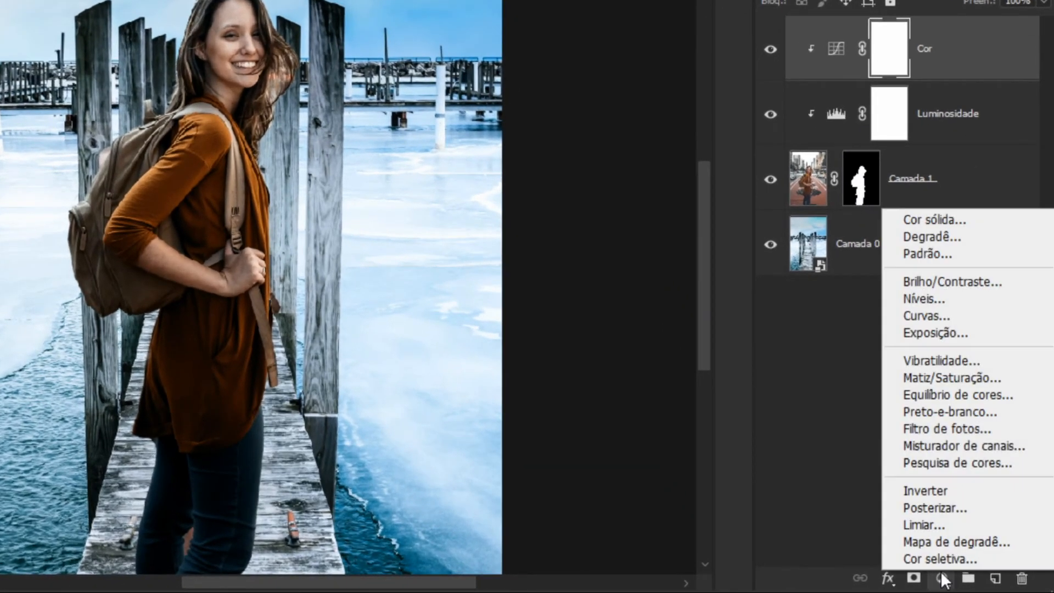
pyautogui.click(945, 378)
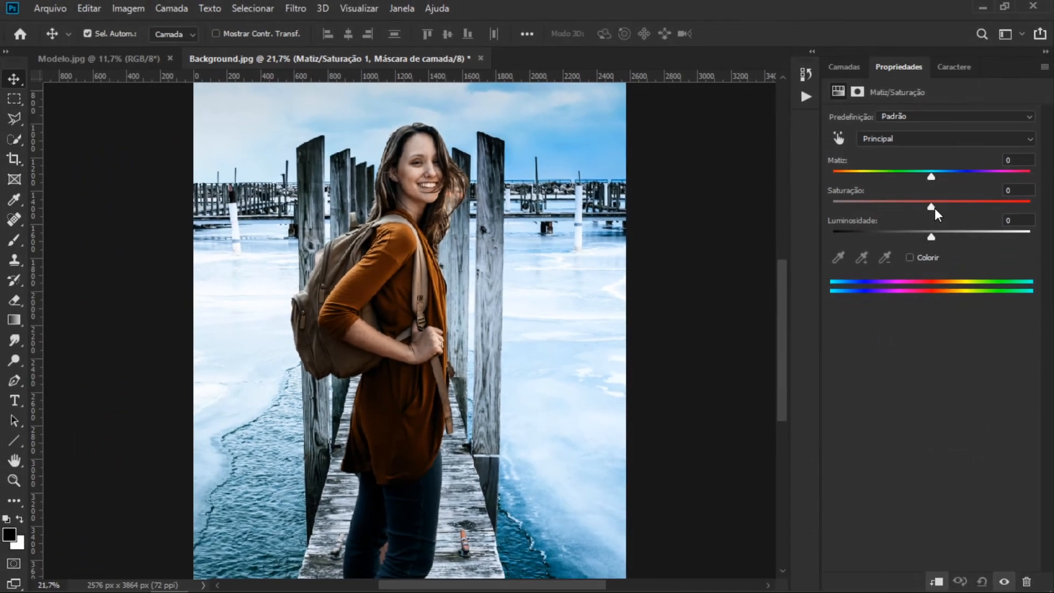
# Step: Set the Hue/Saturation adjustment's saturation to -11 and compare the woman with and without it by toggling the layer's visibility
pyautogui.moveTo(933, 206)
pyautogui.mouseDown()
pyautogui.moveTo(819, 204)
pyautogui.moveTo(1031, 205)
pyautogui.moveTo(922, 206)
pyautogui.mouseUp()
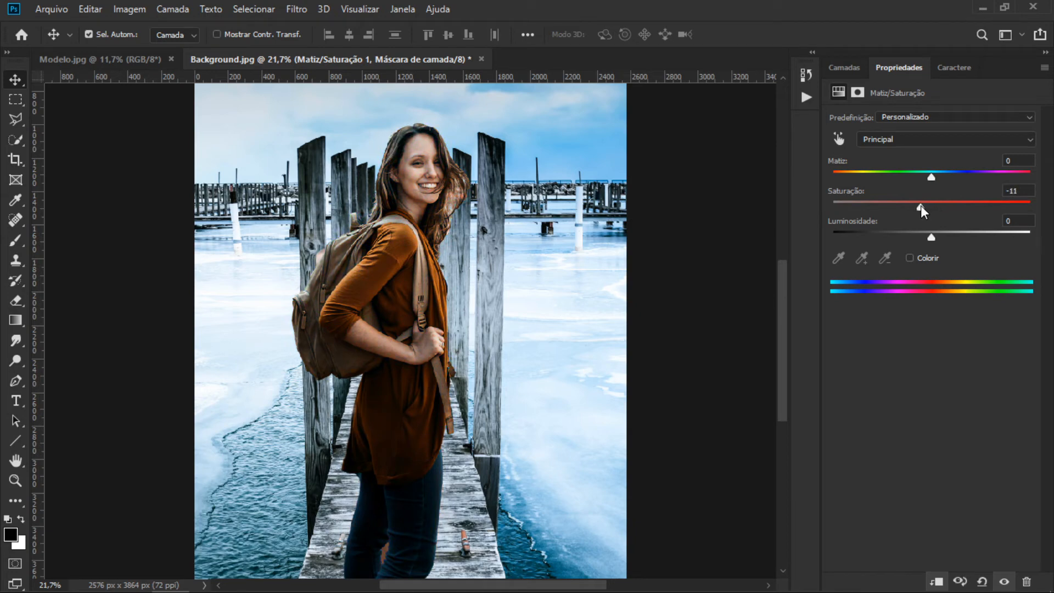
pyautogui.click(839, 70)
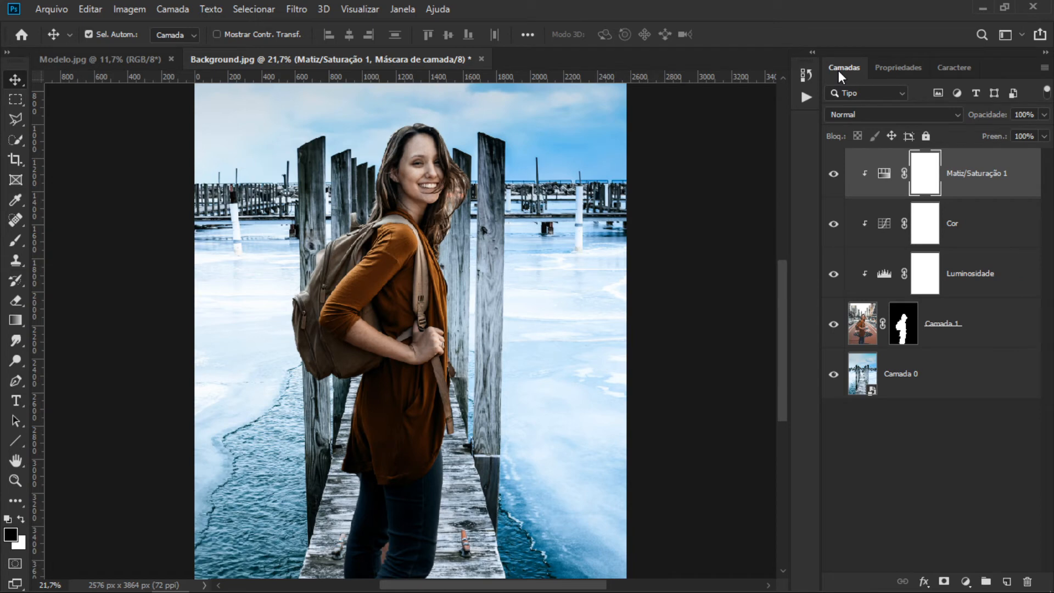
pyautogui.scroll(-1, 720, 252)
pyautogui.moveTo(833, 173)
pyautogui.mouseDown()
pyautogui.moveTo(833, 283)
pyautogui.moveTo(833, 175)
pyautogui.mouseUp()
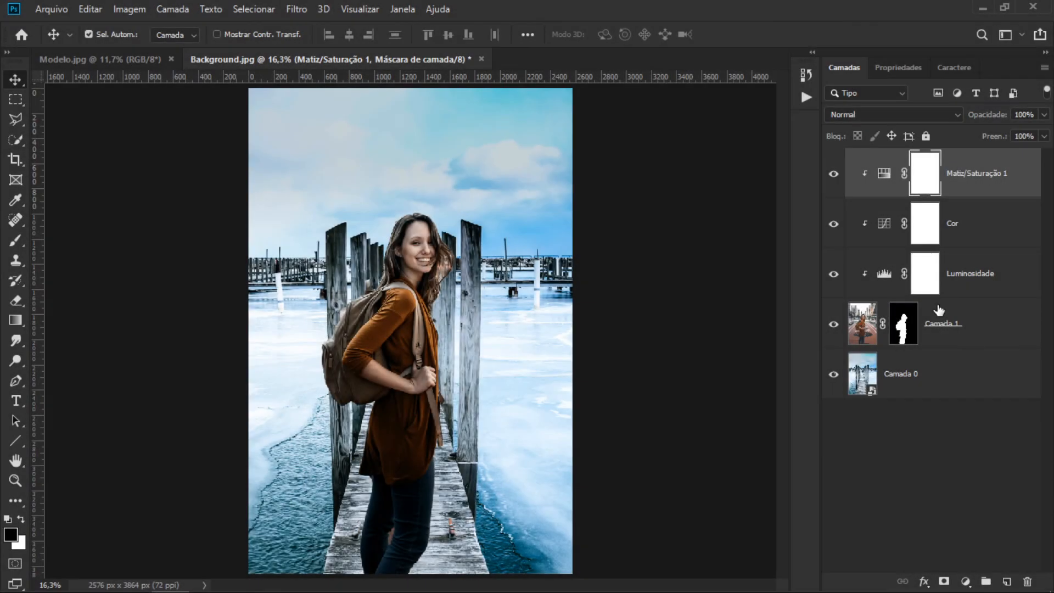
# Step: Temporarily disable the mask on Camada 1 to examine the depth of field in the woman's original street photo, then re-enable it
pyautogui.keyDown('shift'); pyautogui.click(901, 325); pyautogui.keyUp('shift')
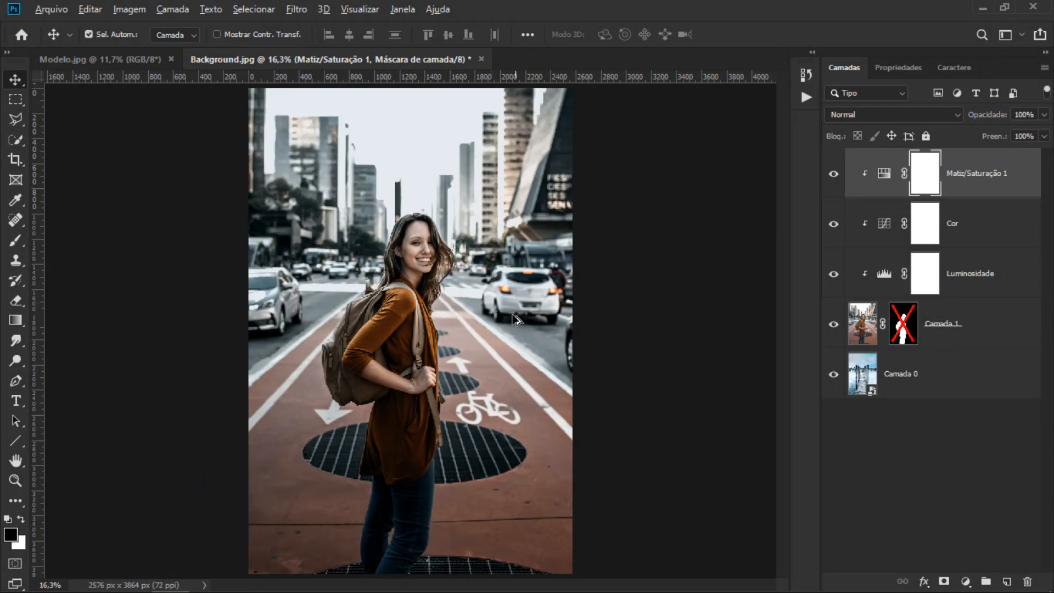
pyautogui.scroll(5, 513, 319)
pyautogui.scroll(1, 516, 319)
pyautogui.moveTo(493, 147); pyautogui.dragTo(483, 255)
pyautogui.moveTo(476, 409); pyautogui.dragTo(516, 178)
pyautogui.moveTo(521, 418); pyautogui.dragTo(535, 304)
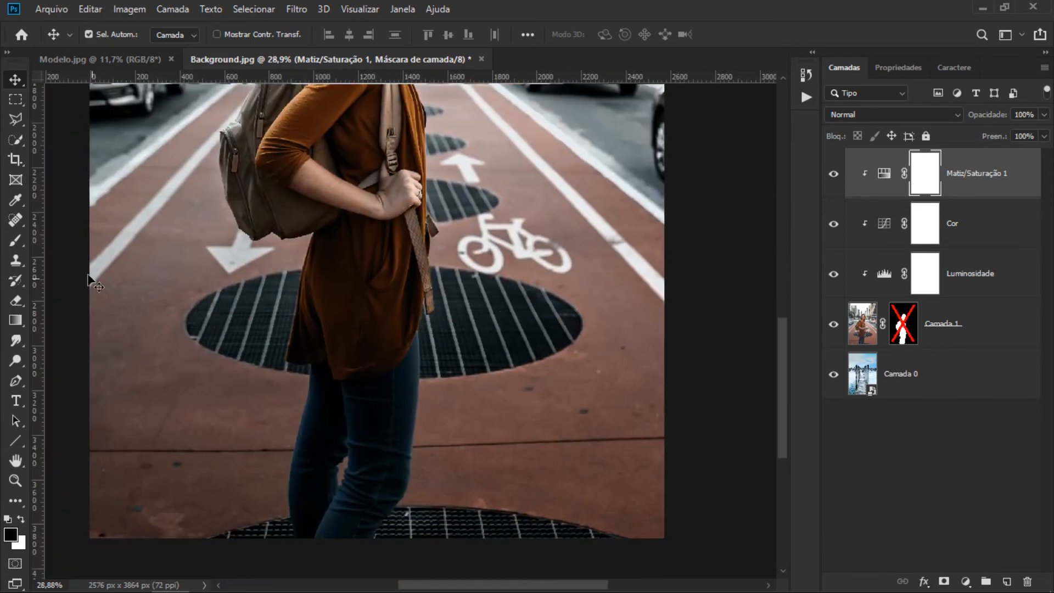
pyautogui.moveTo(534, 172); pyautogui.dragTo(556, 375)
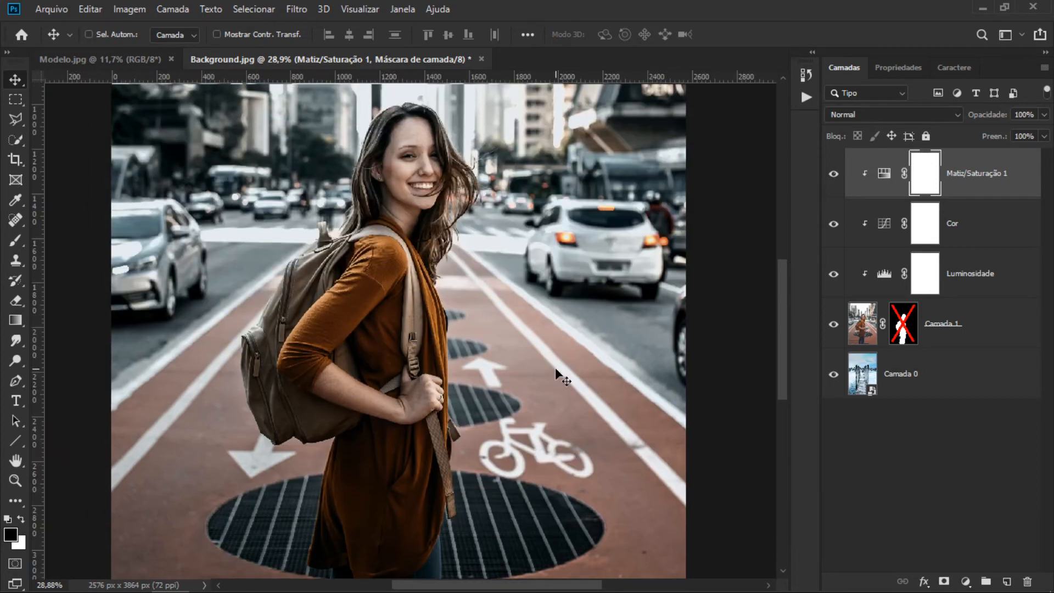
pyautogui.hotkey('ctrl', '0')
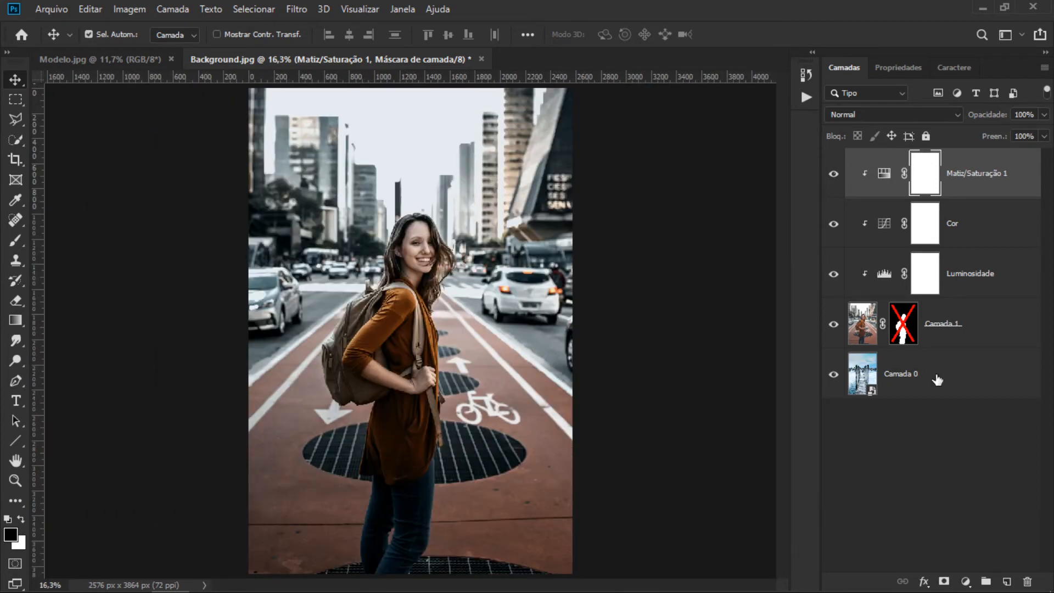
pyautogui.keyDown('shift'); pyautogui.click(904, 324); pyautogui.keyUp('shift')
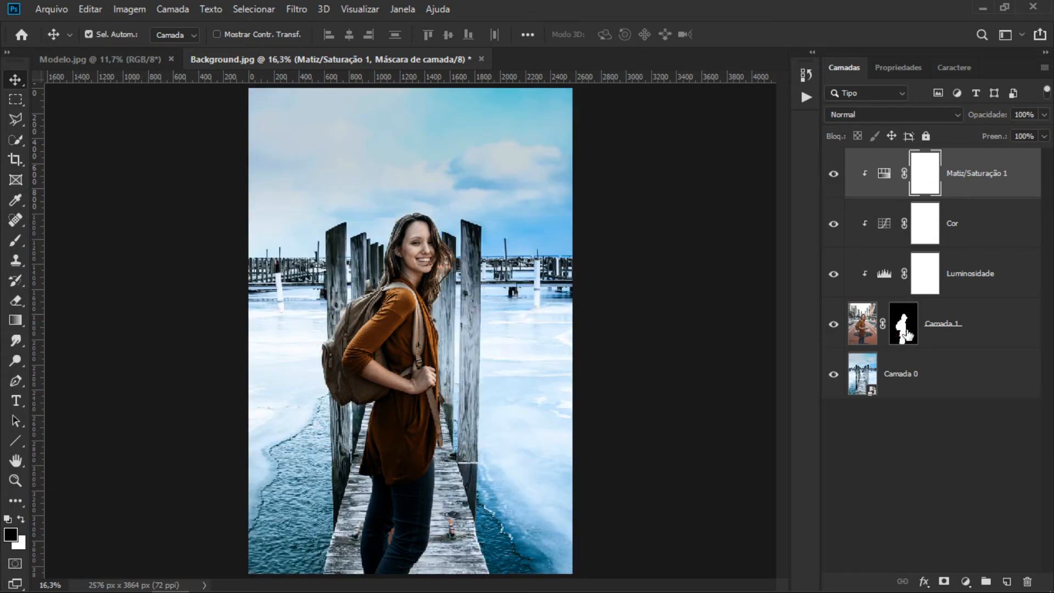
# Step: Start a Tilt-Shift blur on Camada 0, centring the focus on the image's bottom edge with the upper transition line near the woman's hand
pyautogui.click(947, 383)
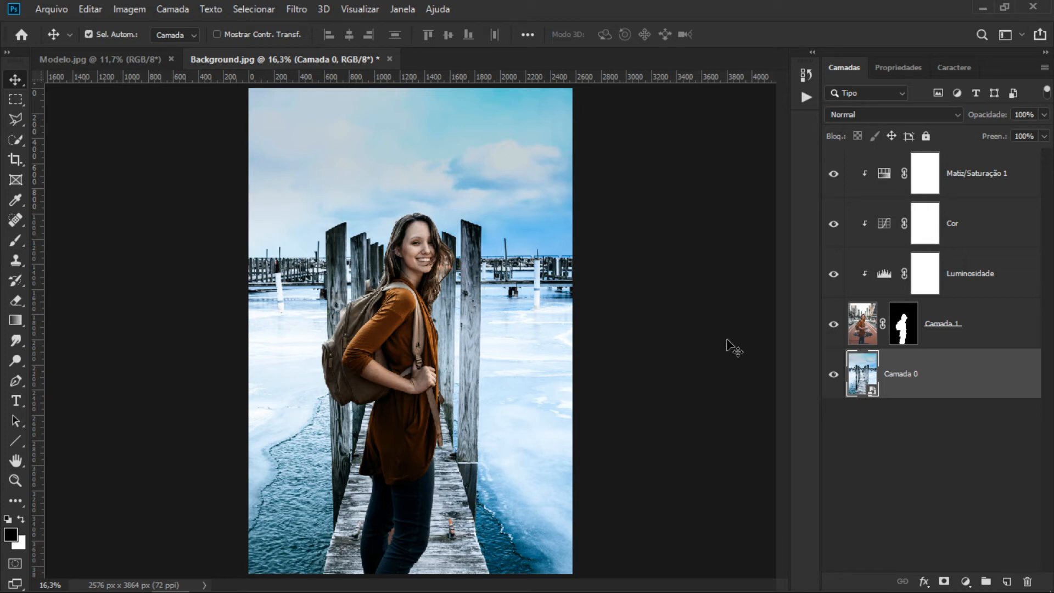
pyautogui.click(300, 8)
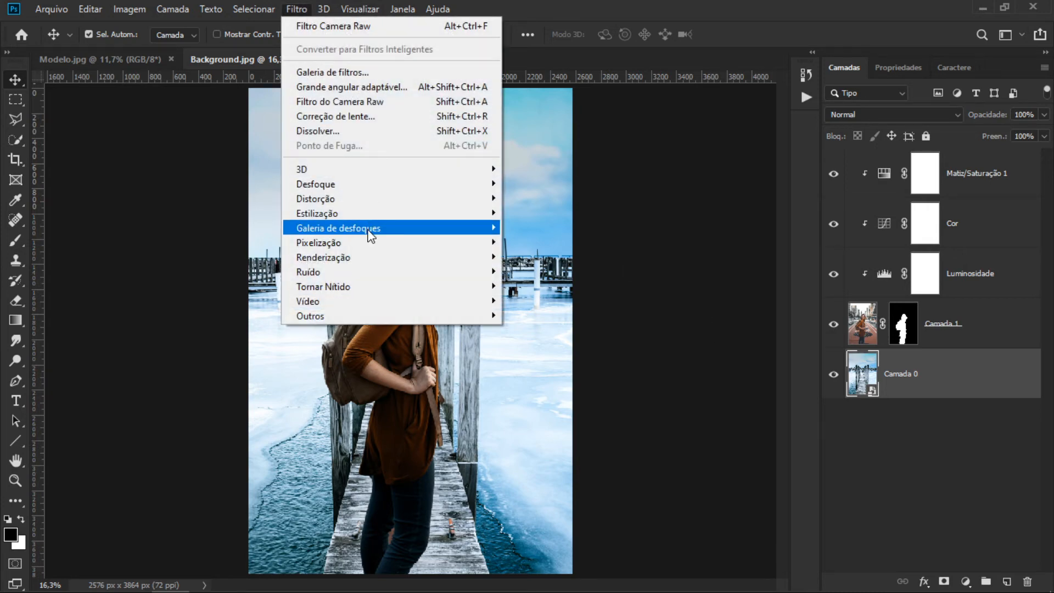
pyautogui.moveTo(413, 229)
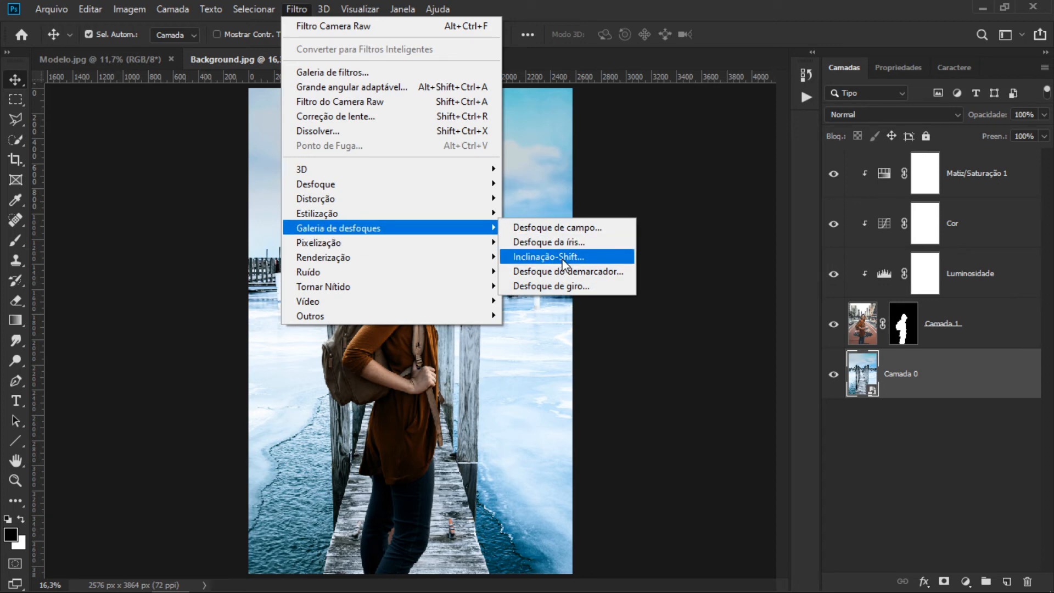
pyautogui.click(549, 257)
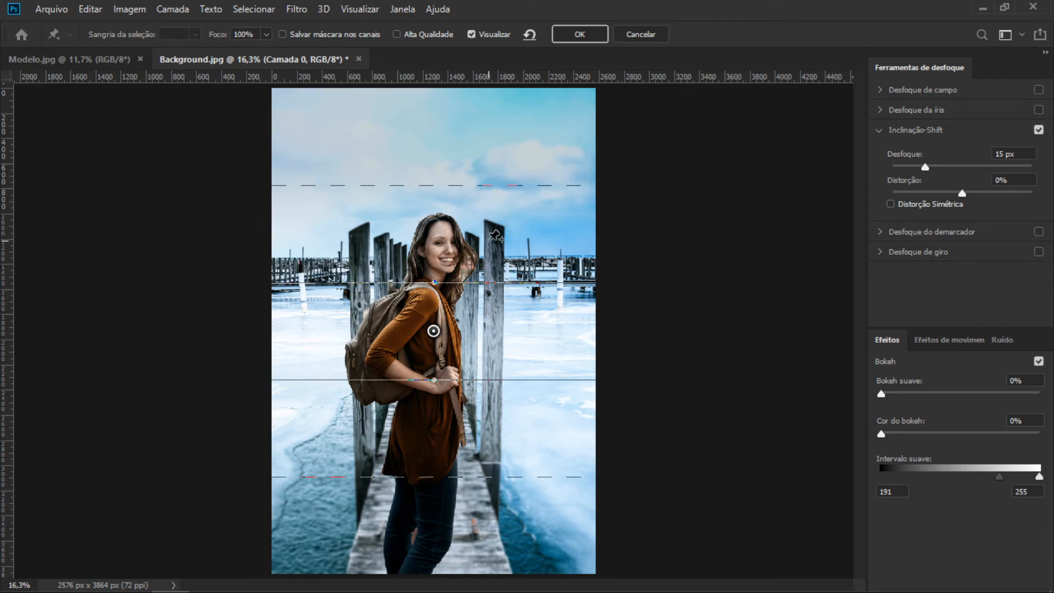
pyautogui.moveTo(464, 379); pyautogui.dragTo(462, 412)
pyautogui.moveTo(433, 331); pyautogui.dragTo(434, 407)
pyautogui.moveTo(432, 449); pyautogui.dragTo(430, 574)
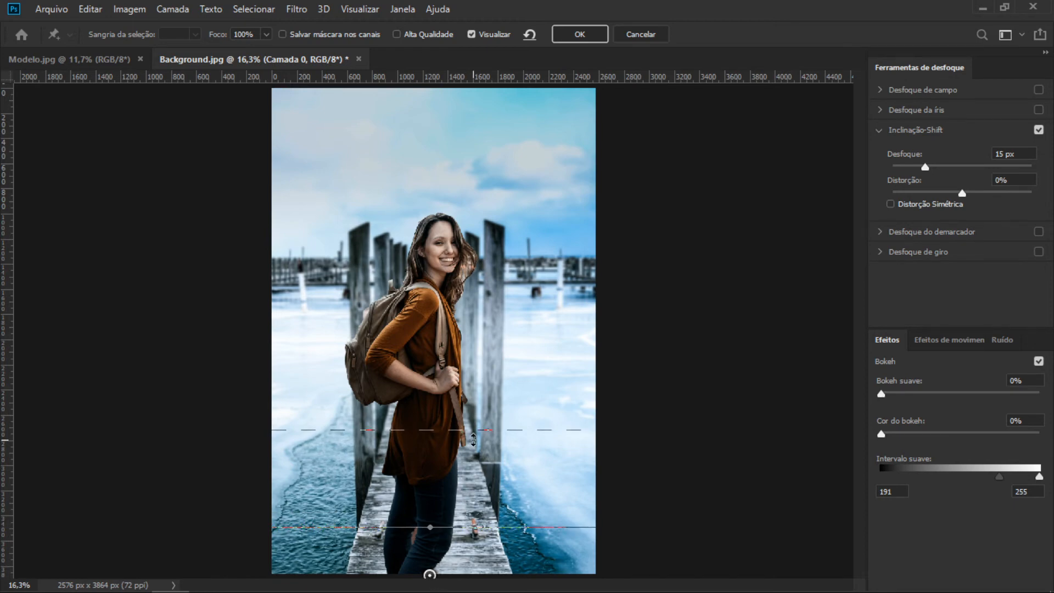
pyautogui.moveTo(475, 435); pyautogui.dragTo(488, 387)
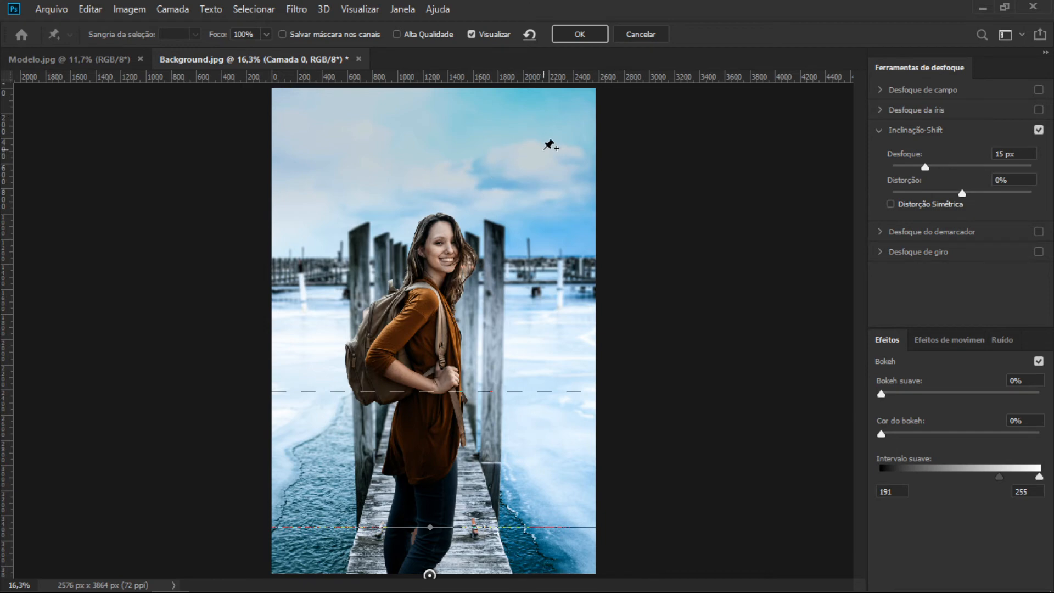
# Step: Narrow the sharp zone to just above the image's bottom edge, set the Tilt-Shift blur to 9 px and apply it
pyautogui.moveTo(462, 533); pyautogui.dragTo(463, 563)
pyautogui.moveTo(465, 407); pyautogui.dragTo(471, 393)
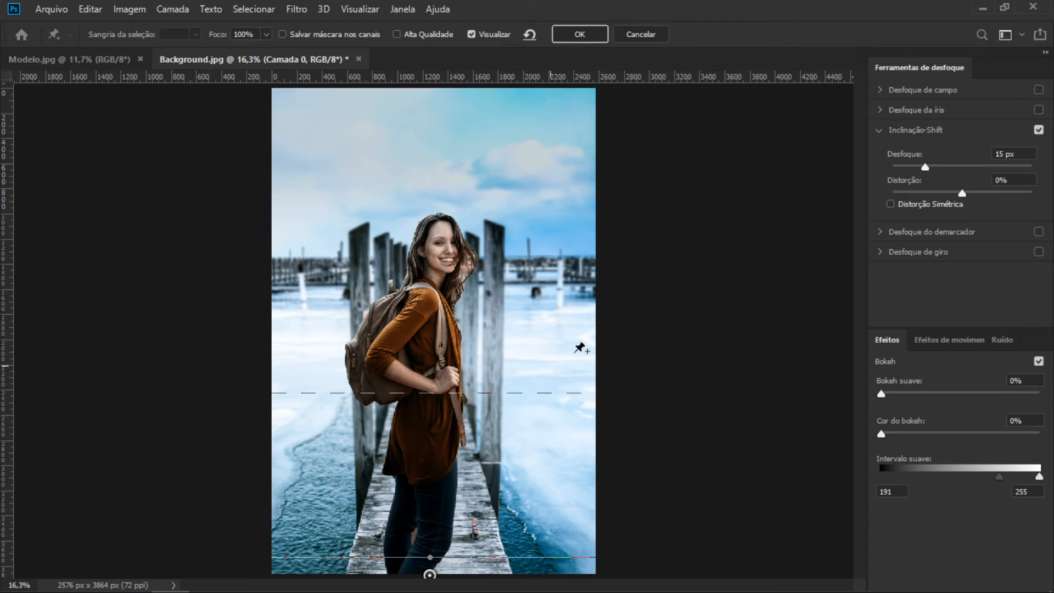
pyautogui.moveTo(926, 167); pyautogui.dragTo(917, 169)
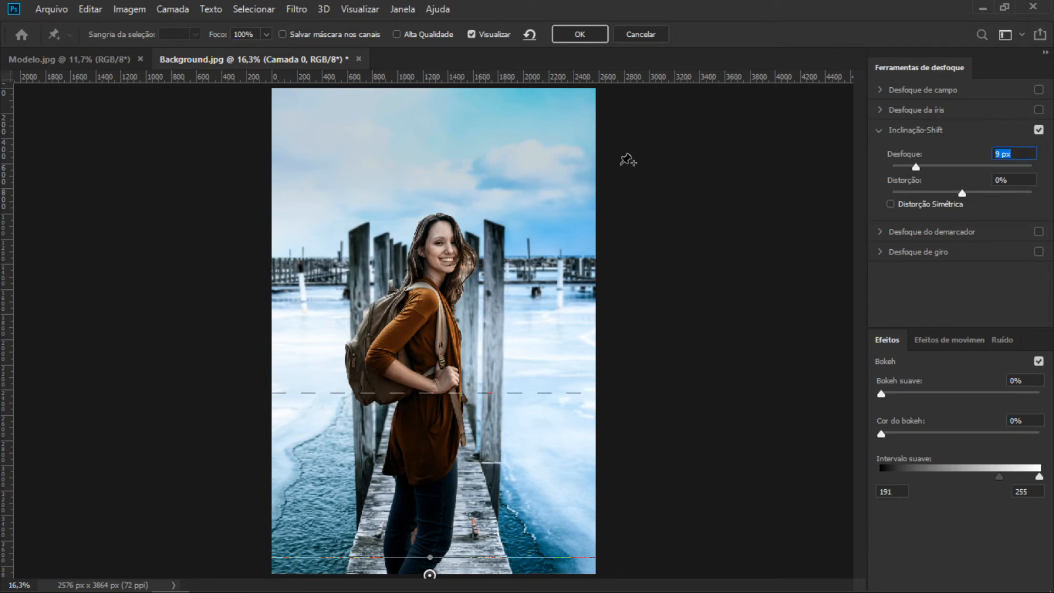
pyautogui.click(580, 34)
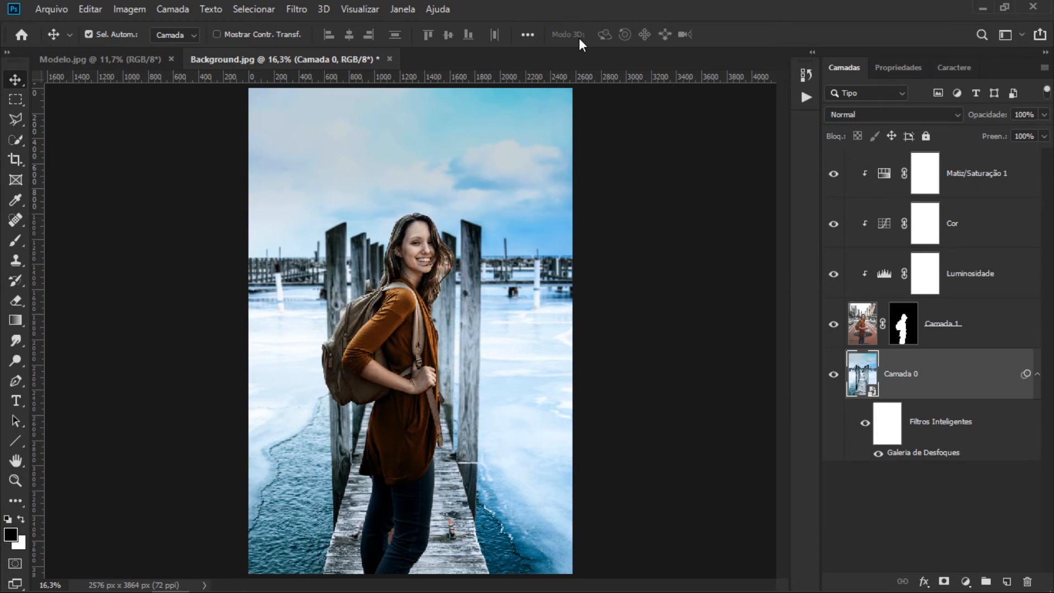
# Step: Compare the background with and without the Galeria de Desfoques smart filter, then review its settings without changing them
pyautogui.click(878, 454)
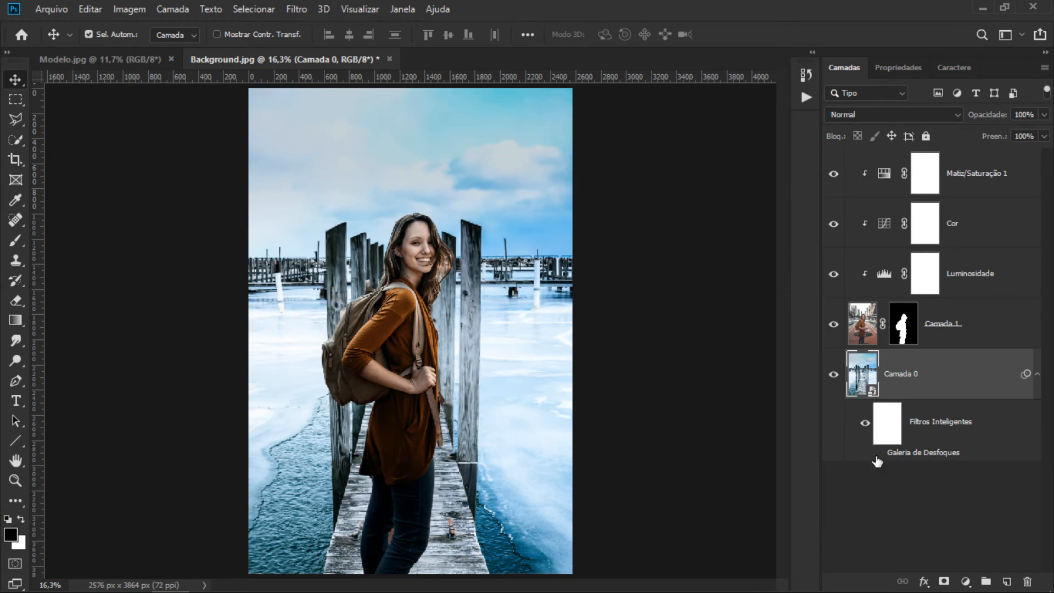
pyautogui.click(877, 455)
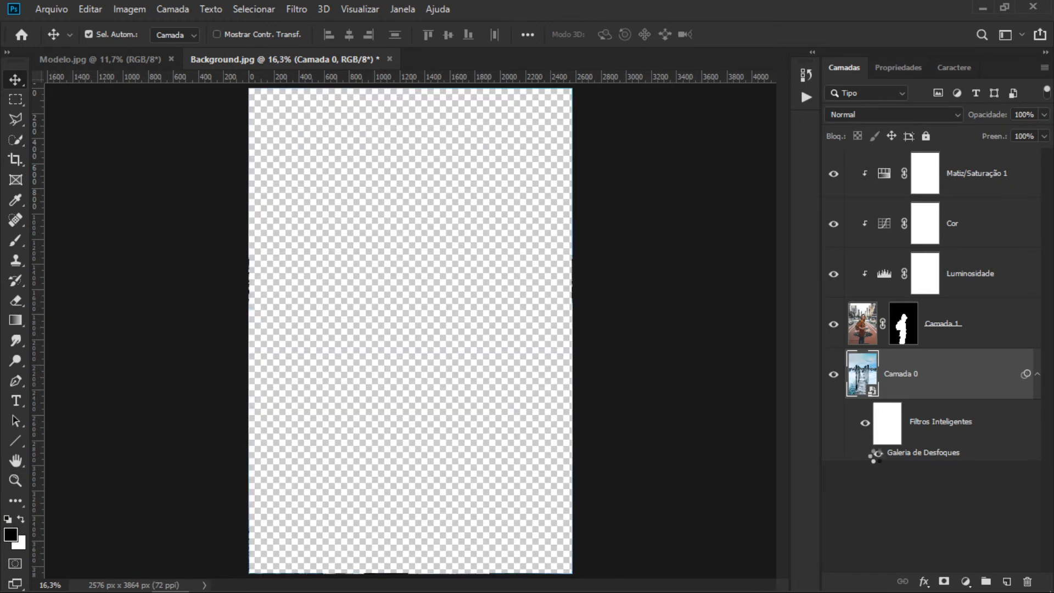
pyautogui.doubleClick(949, 454)
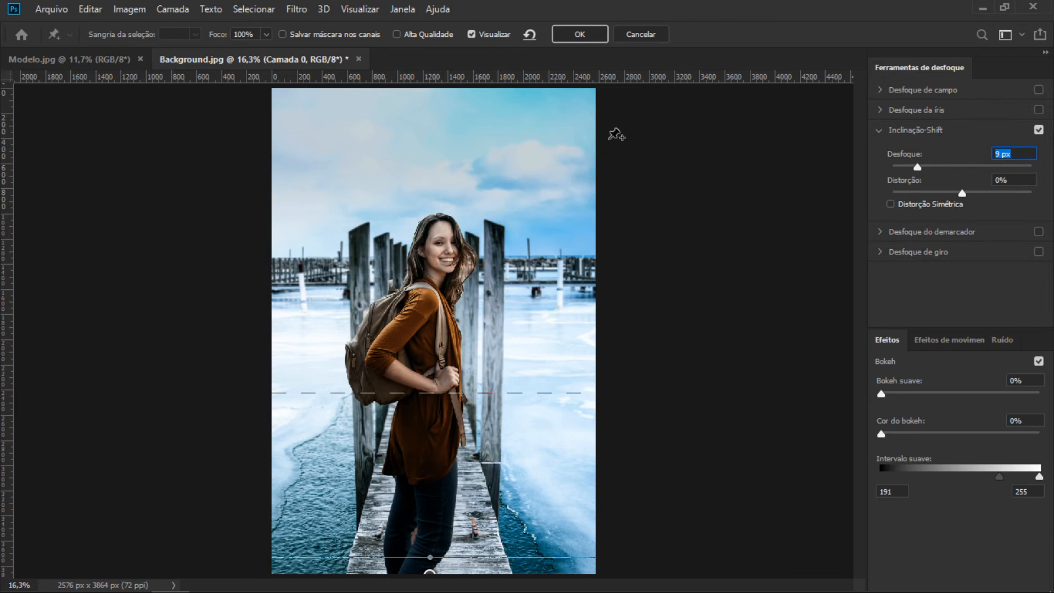
pyautogui.click(635, 35)
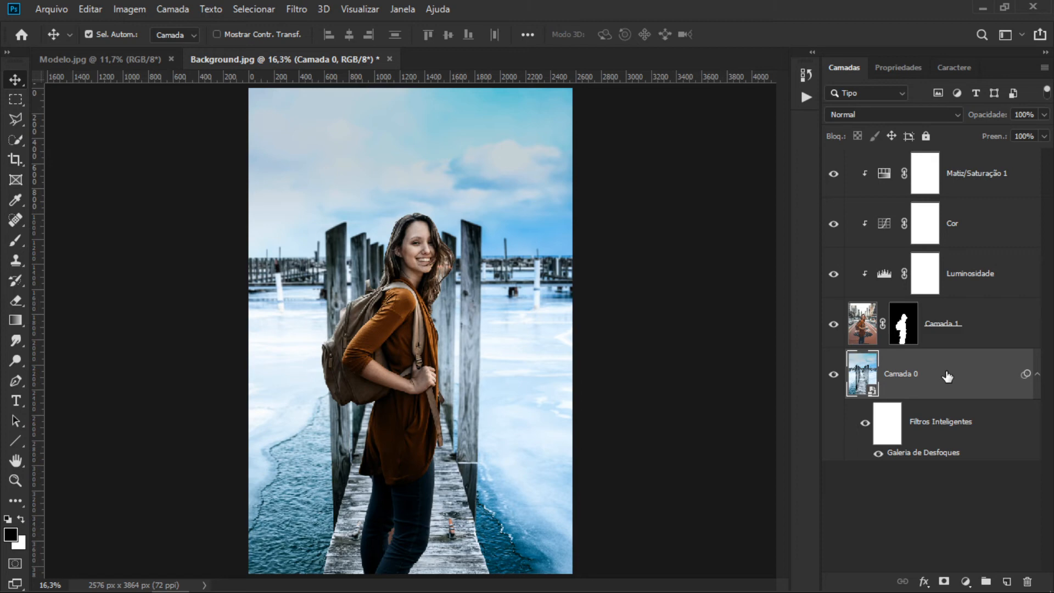
# Step: Convert all layers from Camada 0 up to Matiz/Saturação 1 into a single smart object
pyautogui.keyDown('shift'); pyautogui.click(1026, 172); pyautogui.keyUp('shift')
pyautogui.rightClick(978, 217)
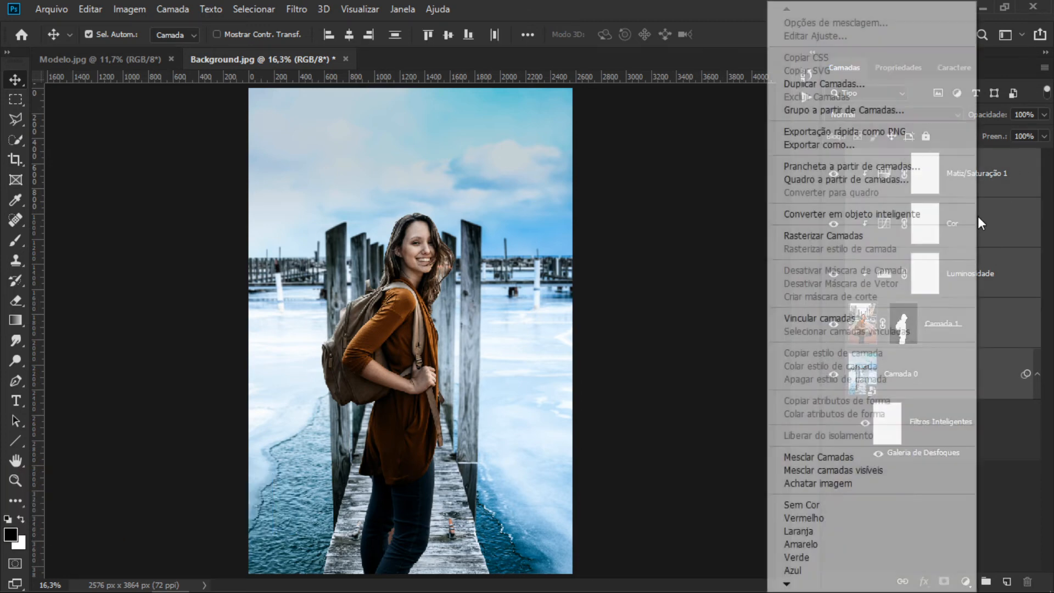
pyautogui.click(935, 214)
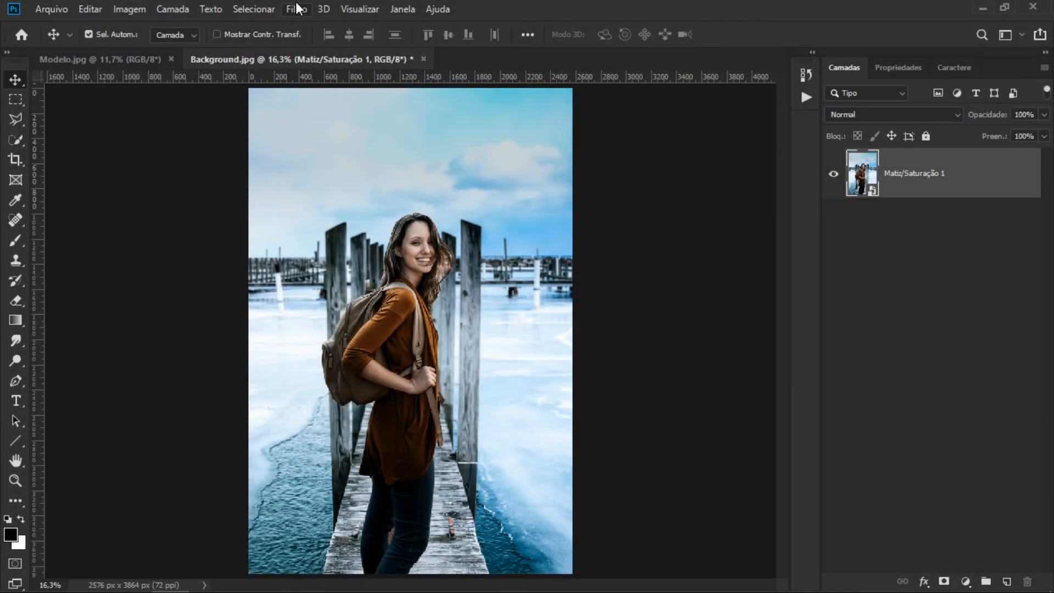
# Step: Start a Camera Raw filter on the combined smart object, setting Temperature to -4 and Shadows to +31
pyautogui.click(296, 9)
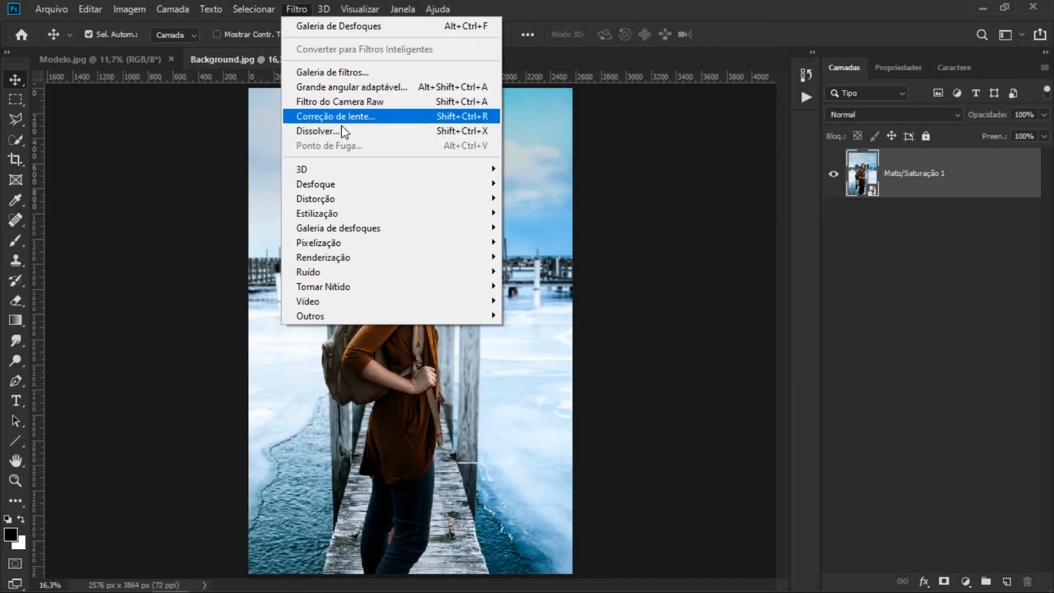
pyautogui.click(416, 102)
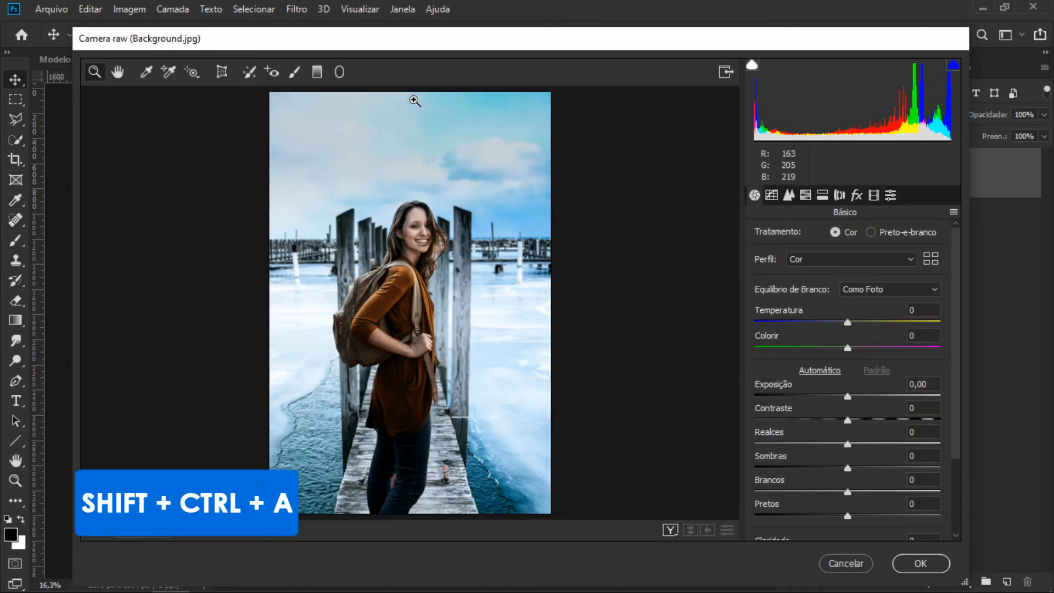
pyautogui.moveTo(960, 241)
pyautogui.mouseDown()
pyautogui.moveTo(950, 292)
pyautogui.moveTo(957, 252)
pyautogui.mouseUp()
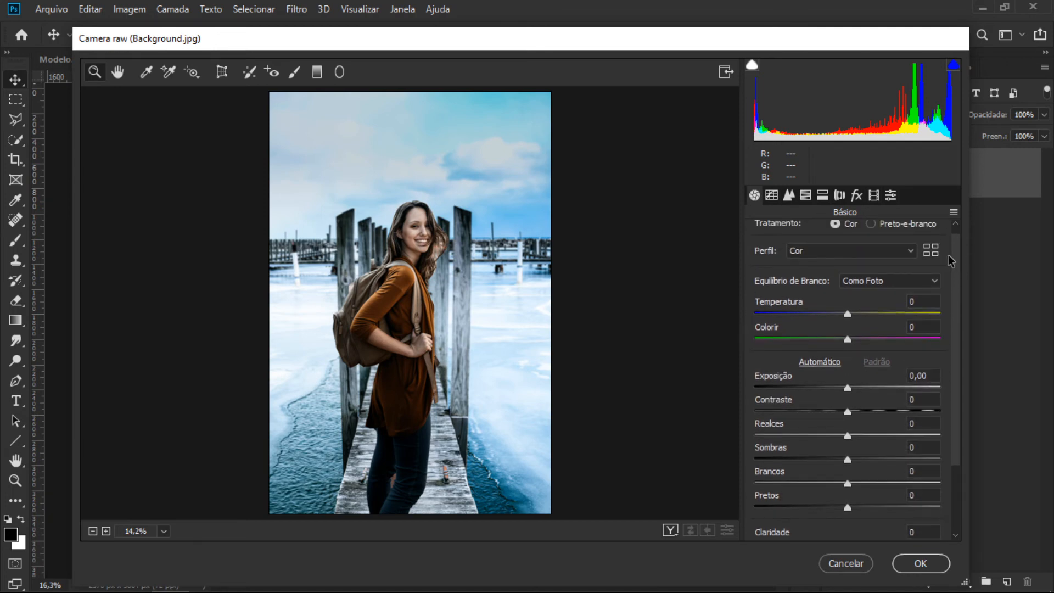
pyautogui.moveTo(851, 312); pyautogui.dragTo(846, 313)
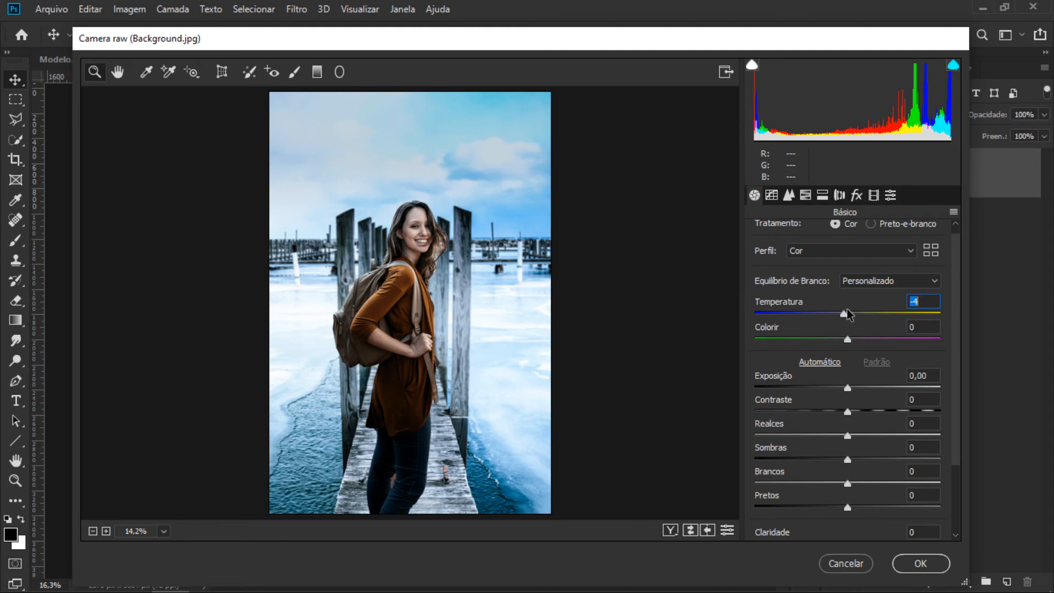
pyautogui.moveTo(958, 291); pyautogui.dragTo(958, 308)
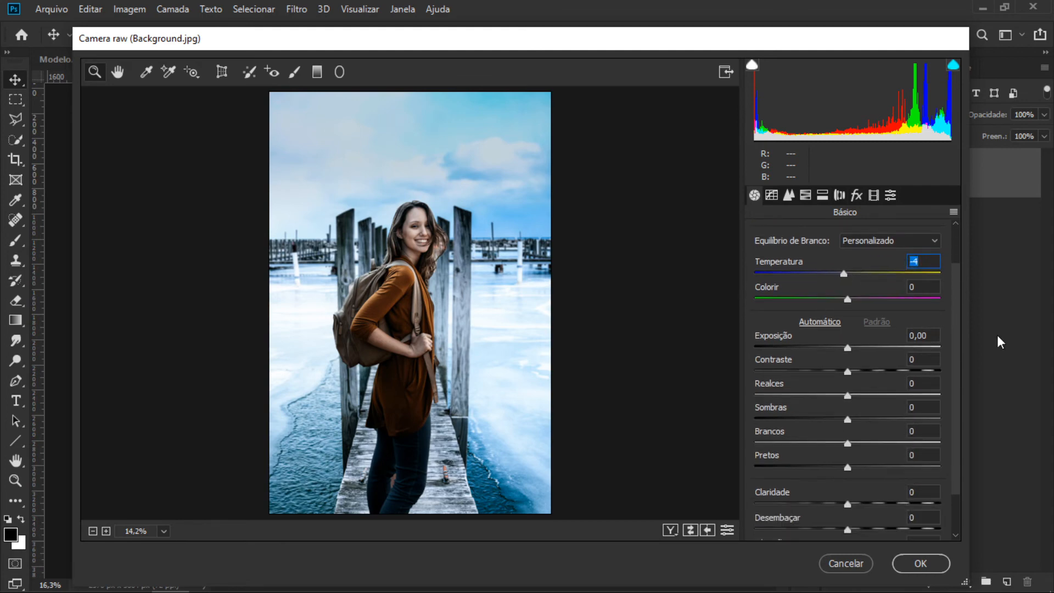
pyautogui.moveTo(848, 419); pyautogui.dragTo(870, 420)
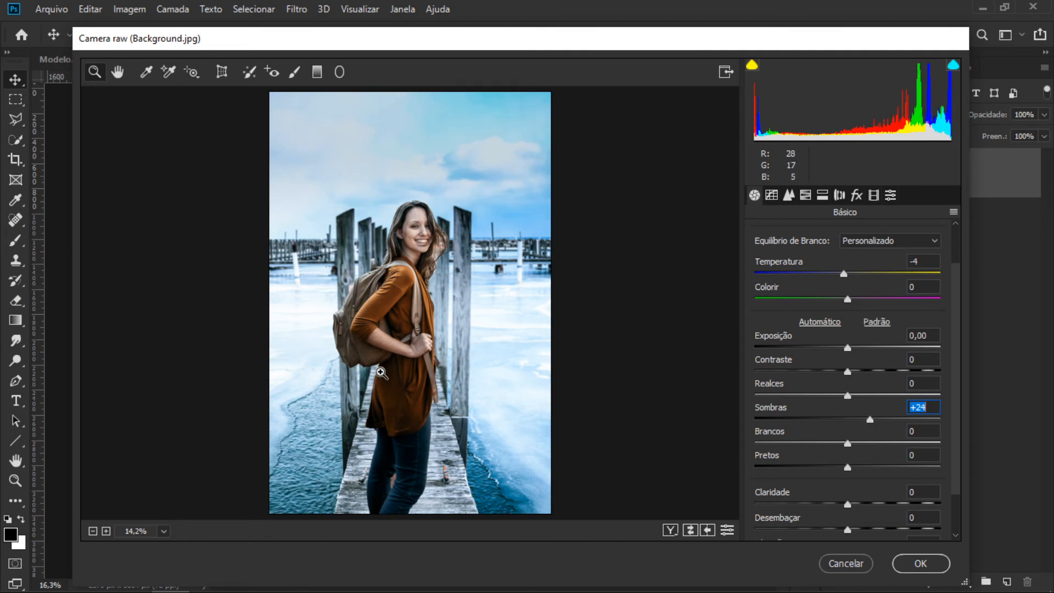
pyautogui.moveTo(870, 420); pyautogui.dragTo(876, 416)
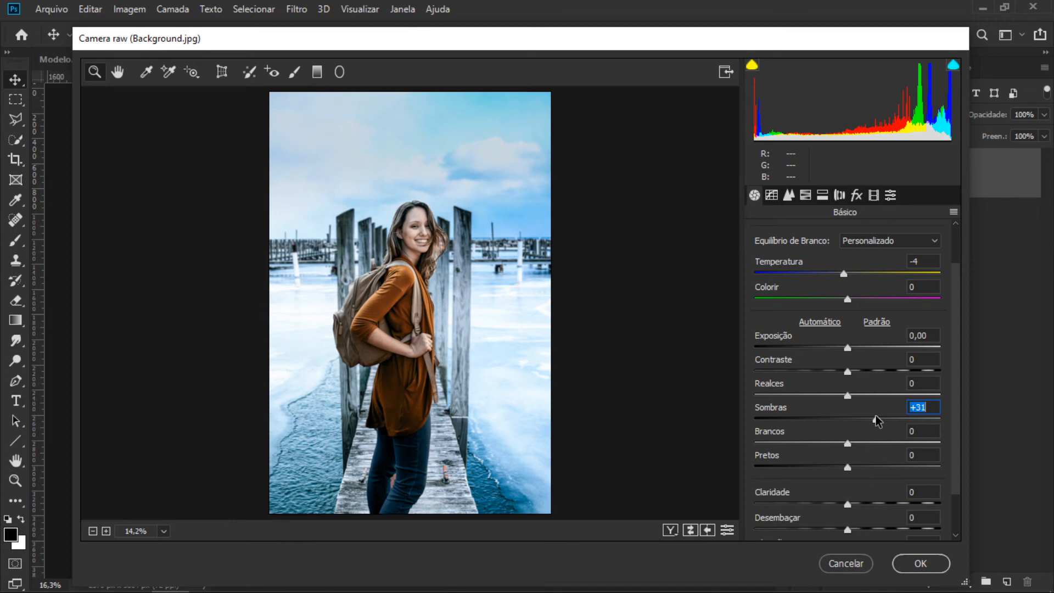
# Step: Set Vibrance to +31 and the sharpening amount to 26 in the Camera Raw filter
pyautogui.scroll(-2, 956, 388)
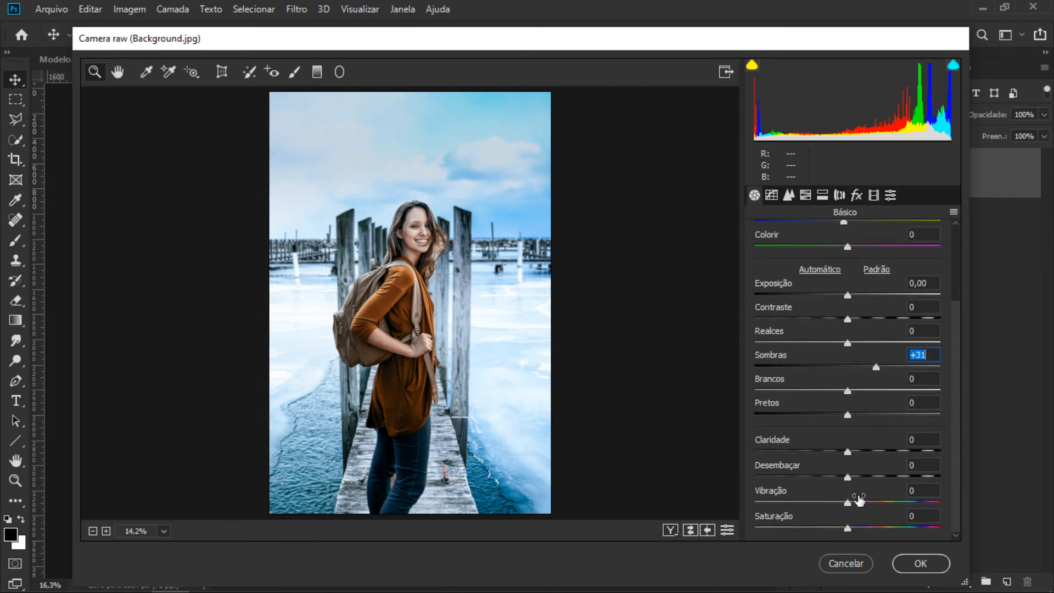
pyautogui.moveTo(849, 502); pyautogui.dragTo(878, 506)
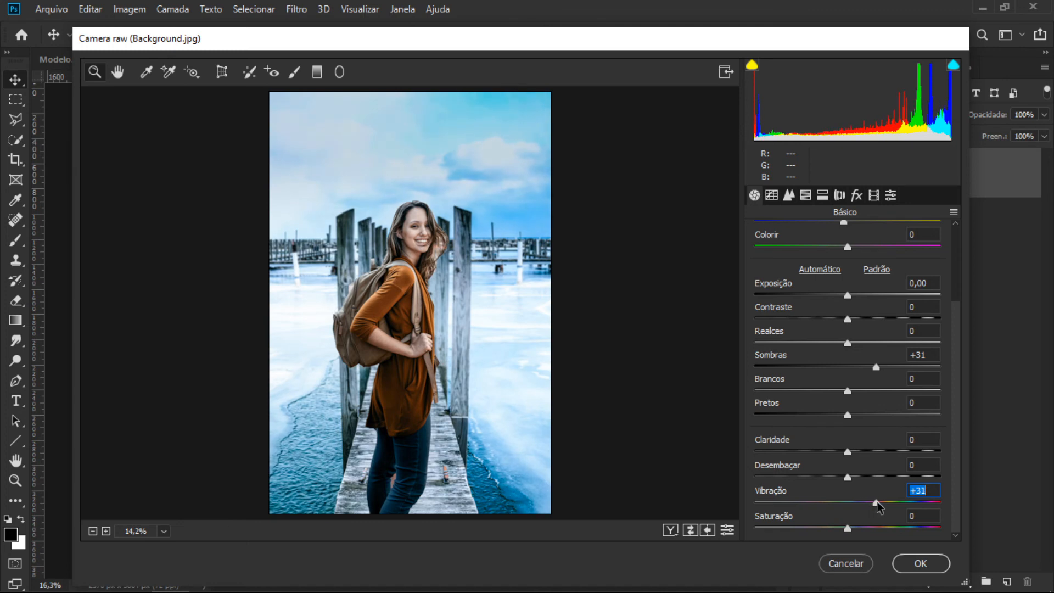
pyautogui.click(790, 201)
pyautogui.moveTo(755, 259); pyautogui.dragTo(787, 264)
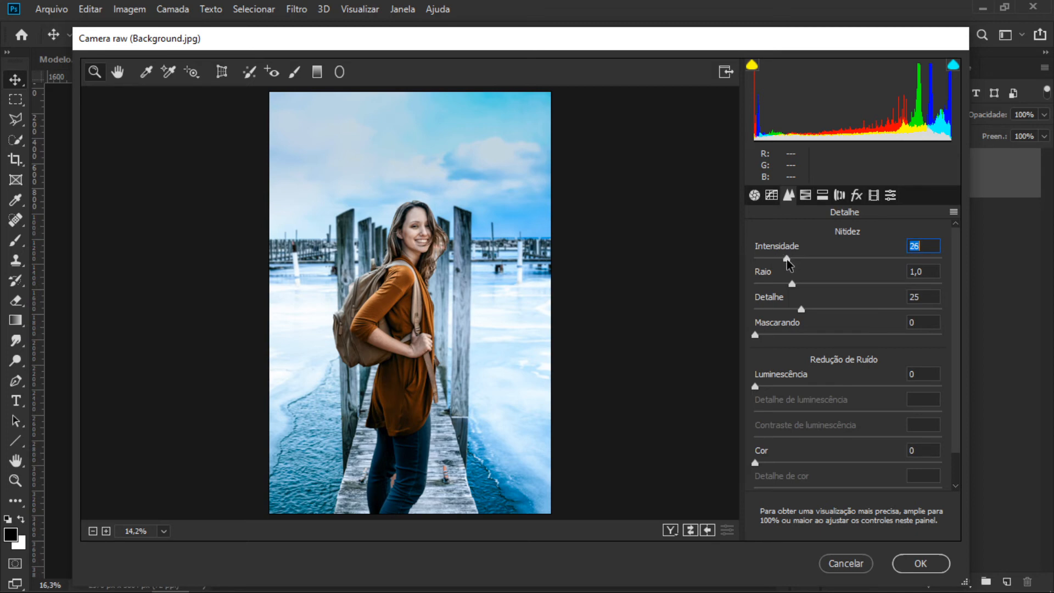
# Step: In the HSL luminance adjustments, set Laranjas to +13 and Azuis to -10
pyautogui.click(807, 197)
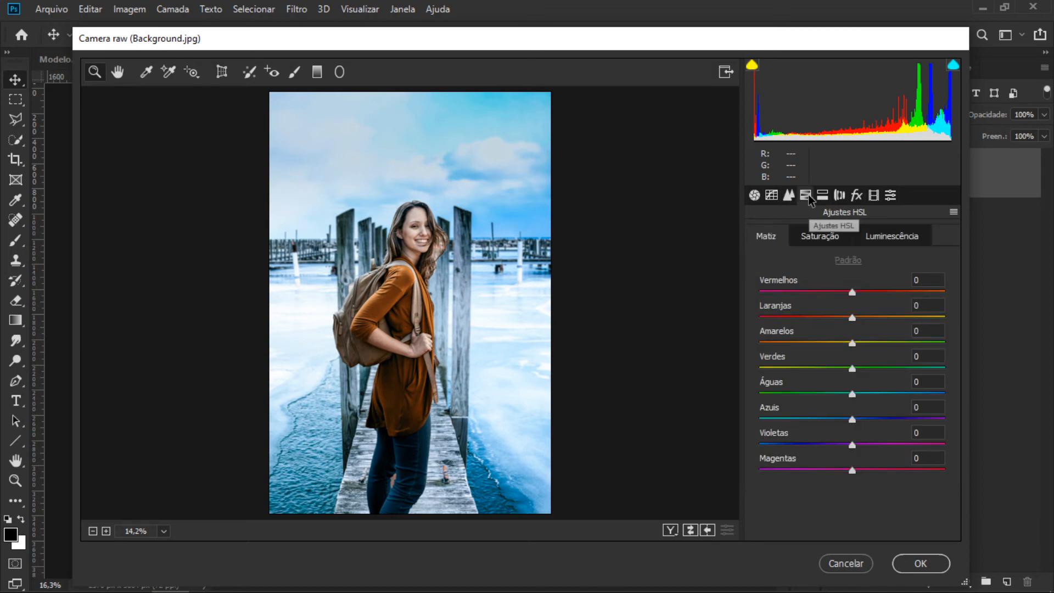
pyautogui.click(893, 238)
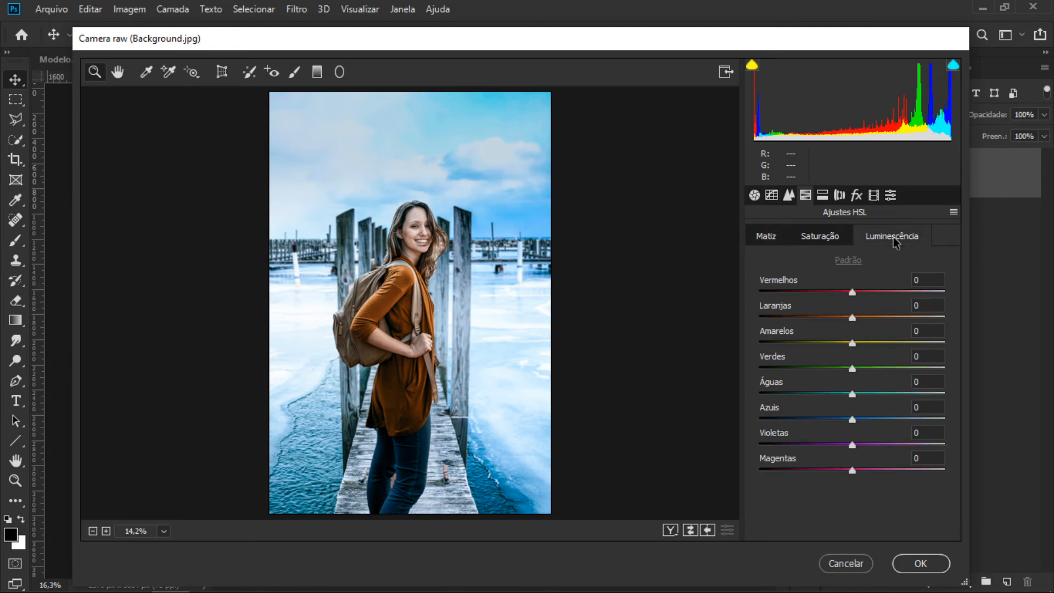
pyautogui.click(819, 235)
pyautogui.click(763, 235)
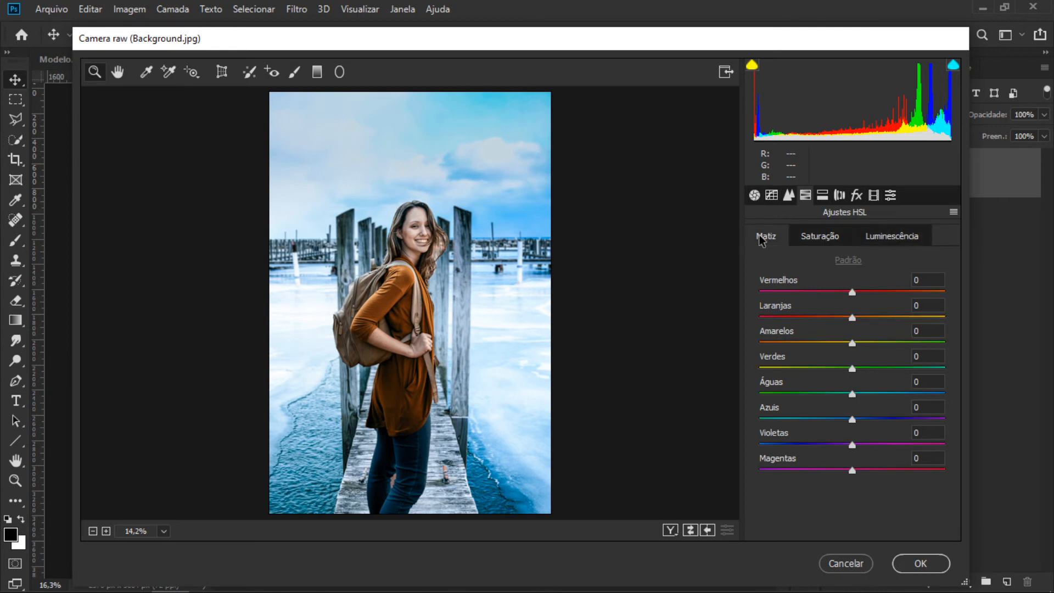
pyautogui.click(868, 240)
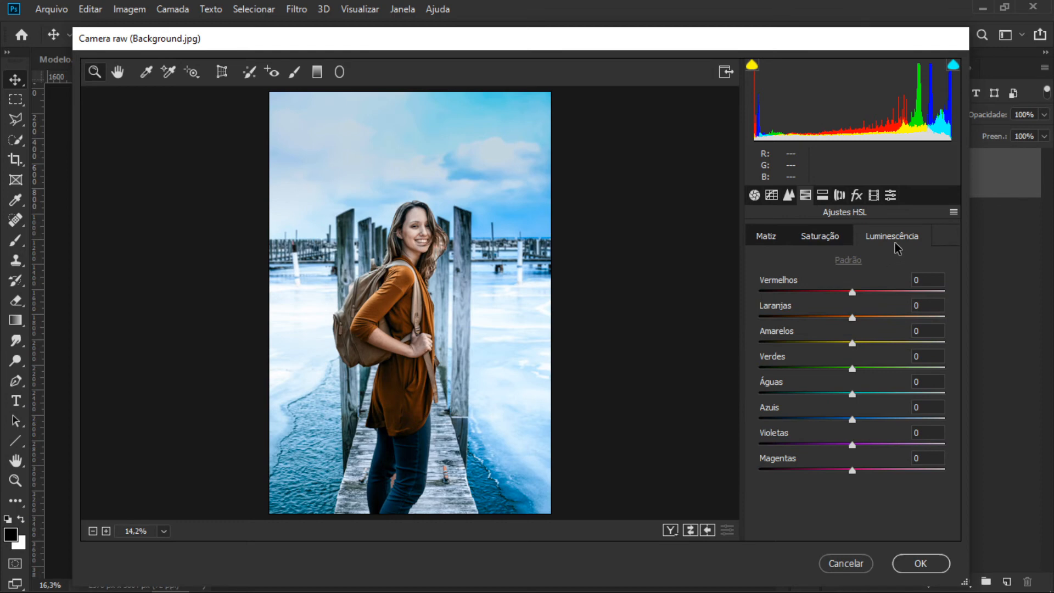
pyautogui.moveTo(854, 323); pyautogui.dragTo(864, 317)
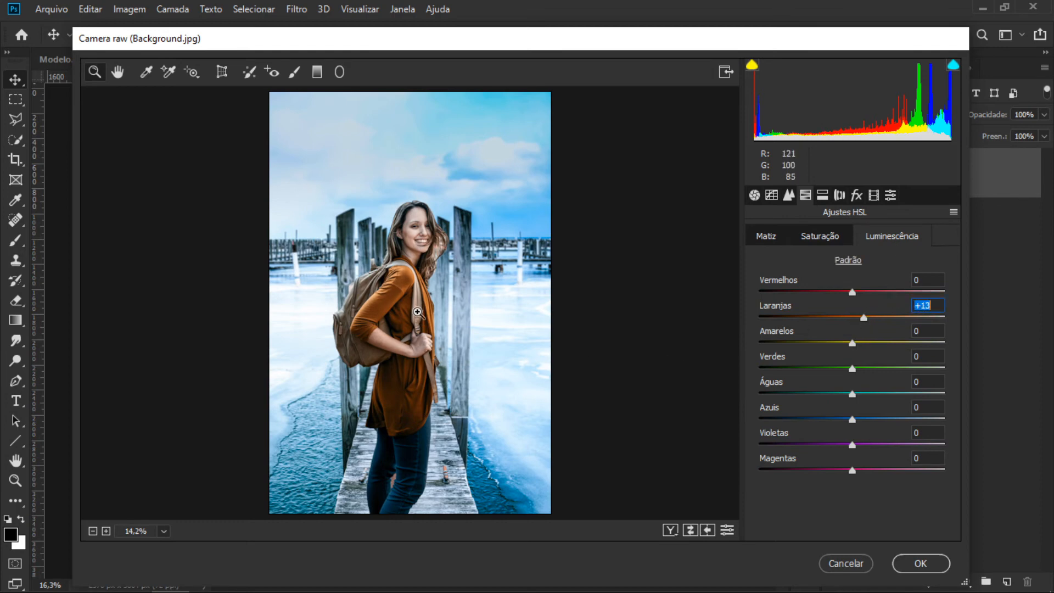
pyautogui.moveTo(853, 420); pyautogui.dragTo(845, 420)
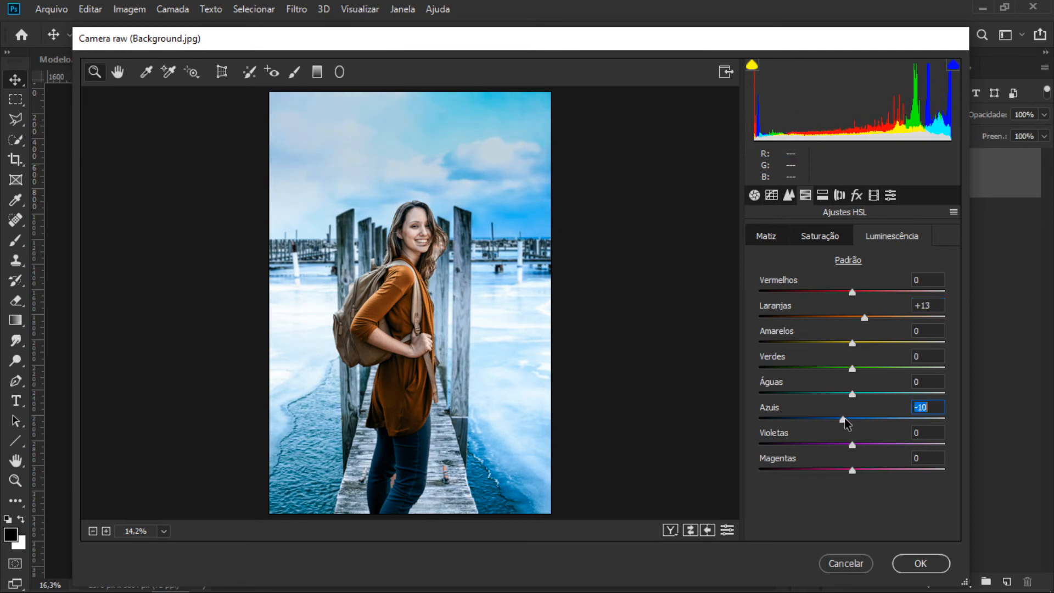
# Step: In the HSL saturation adjustments, set Laranjas to +16 and Azuis to +4
pyautogui.click(827, 242)
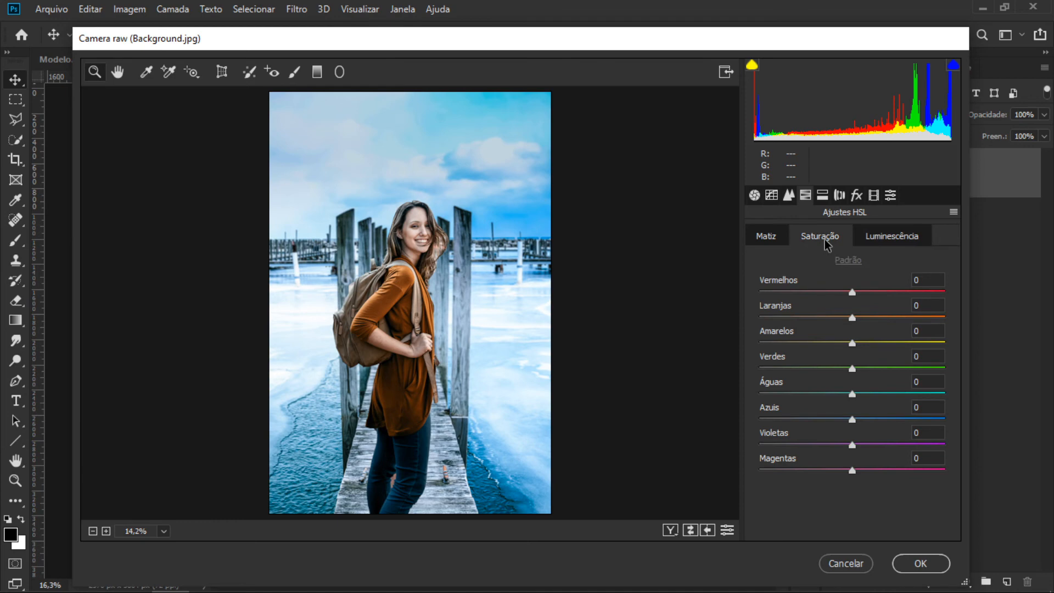
pyautogui.click(852, 318)
pyautogui.moveTo(854, 321); pyautogui.dragTo(868, 322)
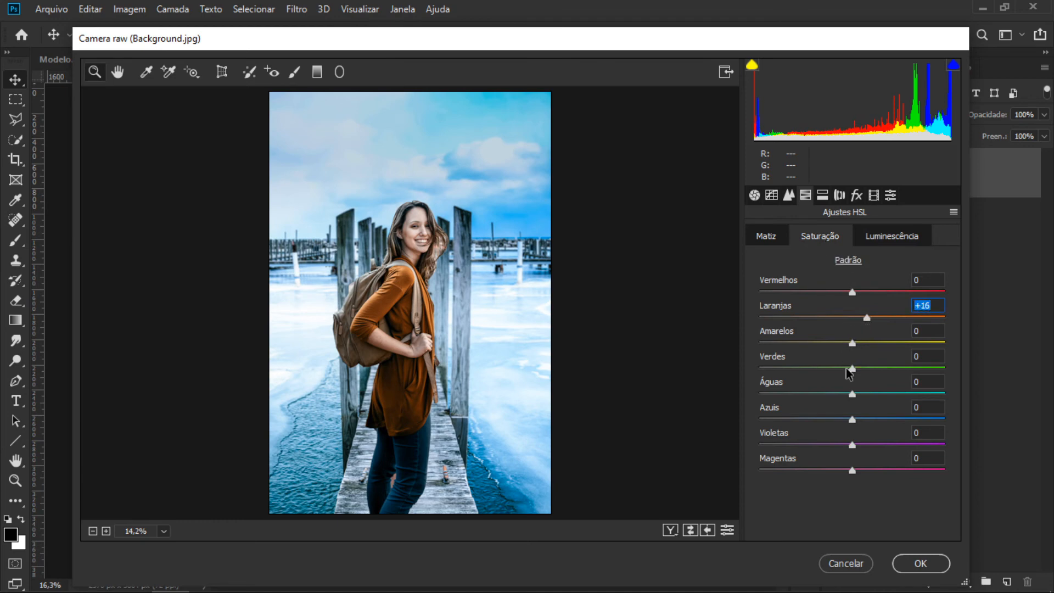
pyautogui.moveTo(853, 420); pyautogui.dragTo(858, 424)
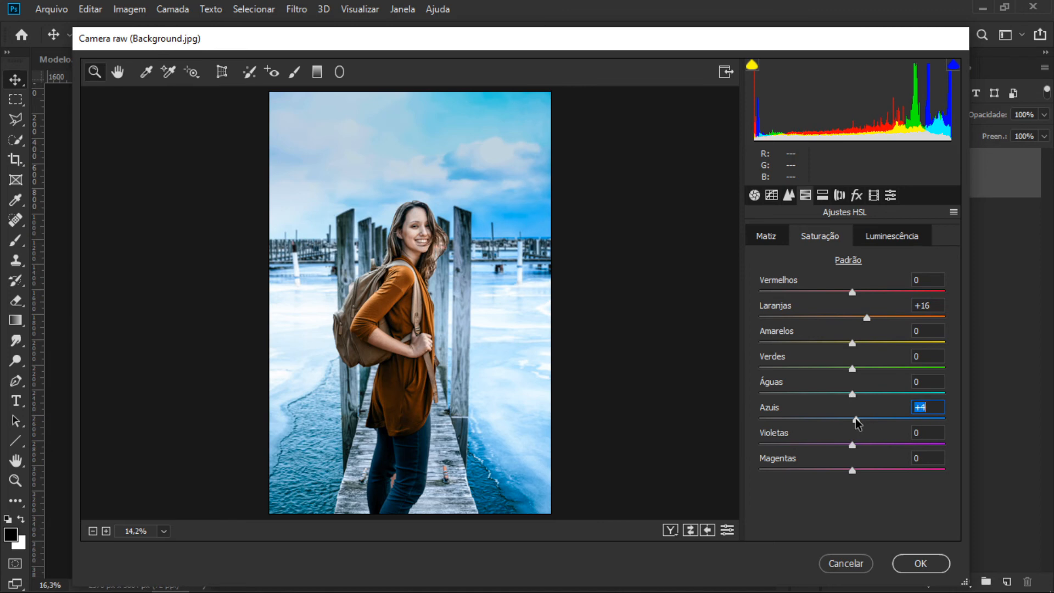
# Step: Try a hue shift of +100 on Azuis and reset it to 0
pyautogui.click(769, 236)
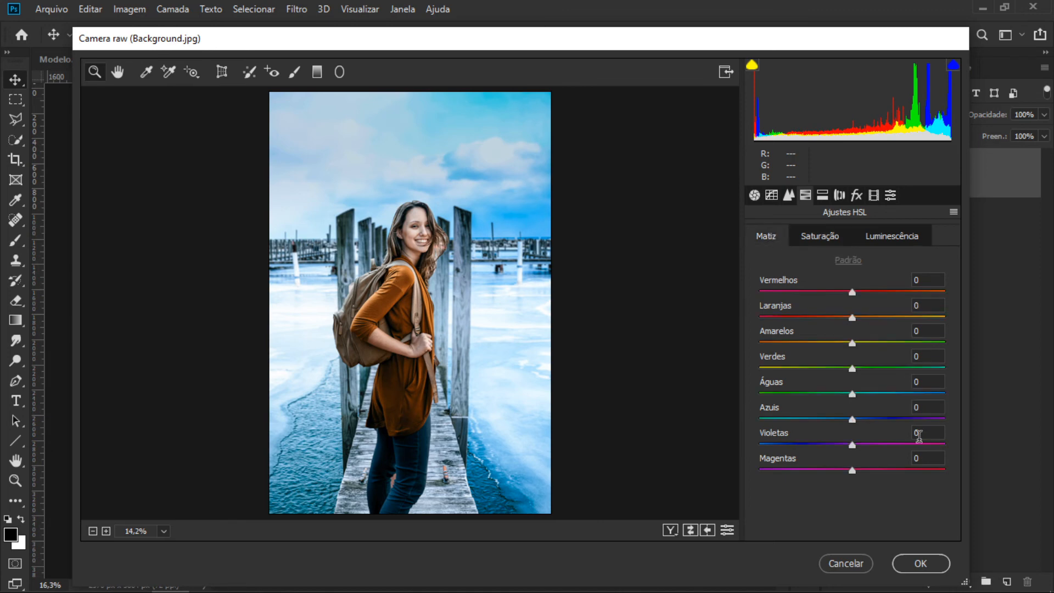
pyautogui.moveTo(852, 423); pyautogui.dragTo(966, 431)
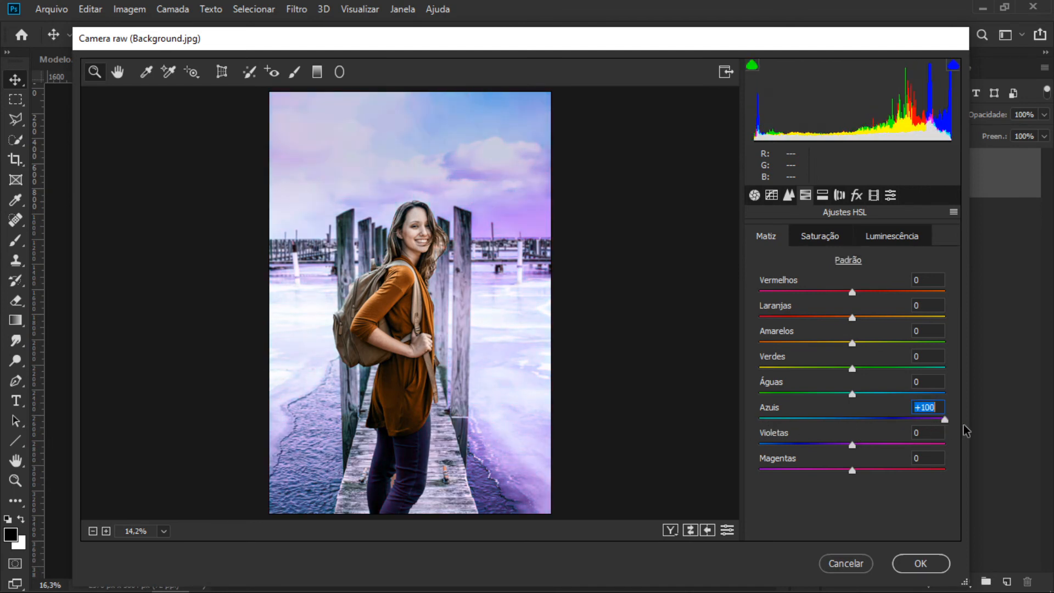
pyautogui.write('0')
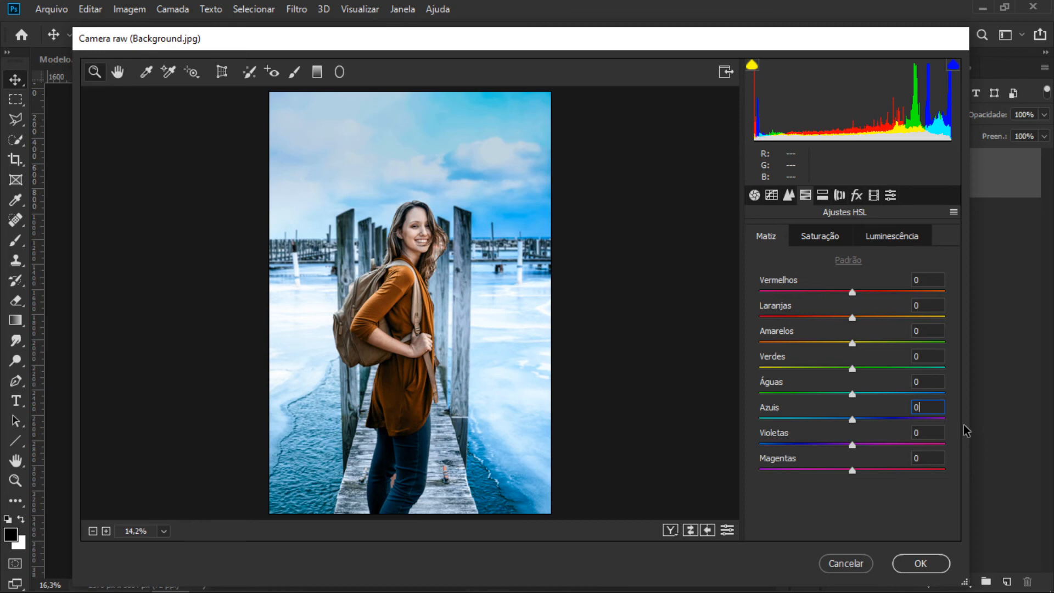
# Step: Add grain with an intensity of 10, checking it on the sky and the woman, and apply the Camera Raw filter
pyautogui.click(858, 196)
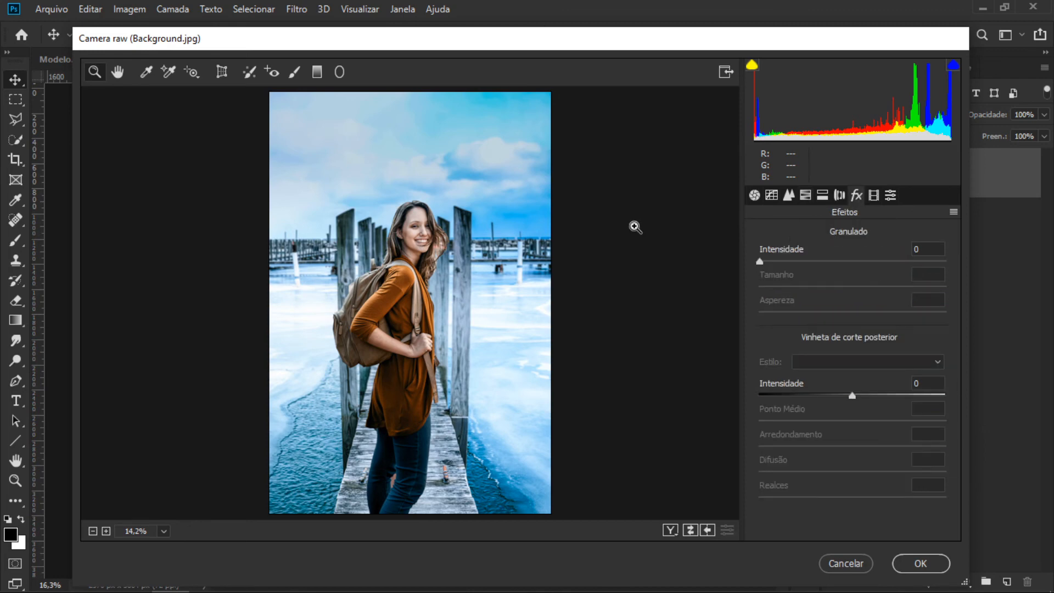
pyautogui.click(425, 135)
pyautogui.click(563, 161)
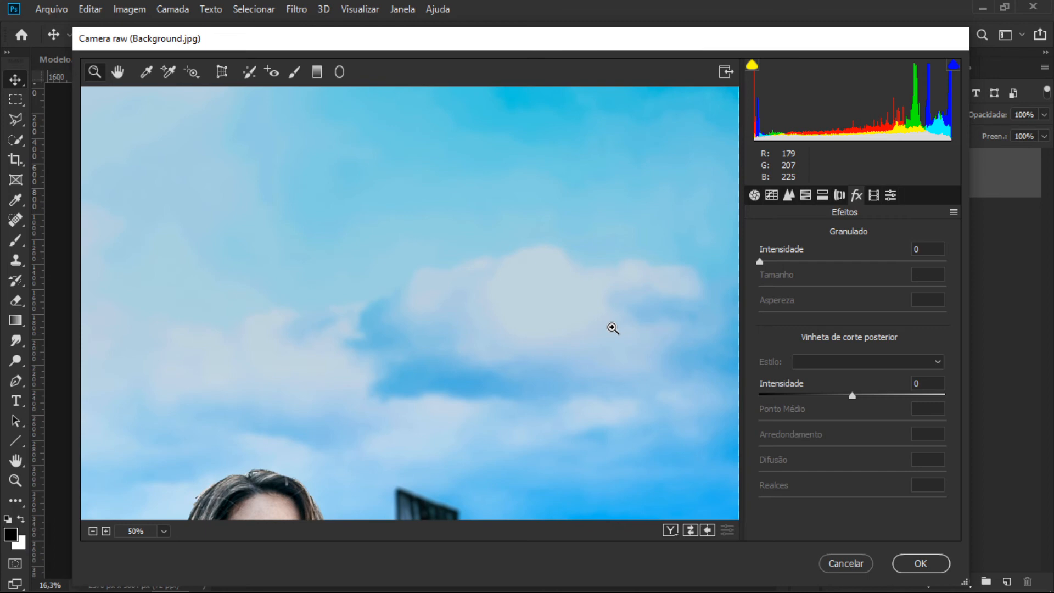
pyautogui.moveTo(760, 262); pyautogui.dragTo(780, 259)
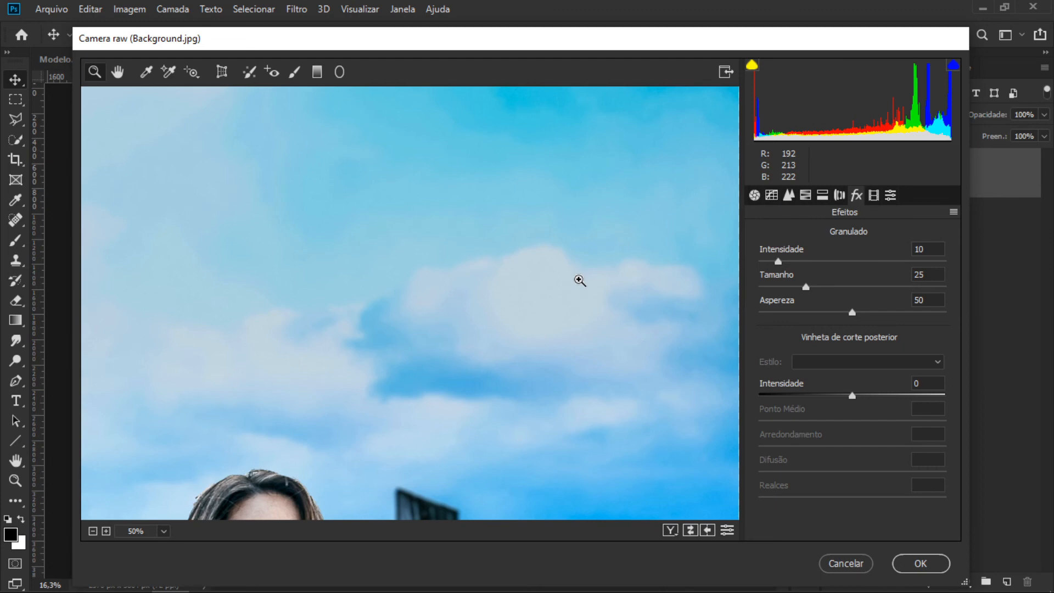
pyautogui.hotkey('ctrl', '-')
pyautogui.hotkey('ctrl', '-')
pyautogui.hotkey('ctrl', '-')
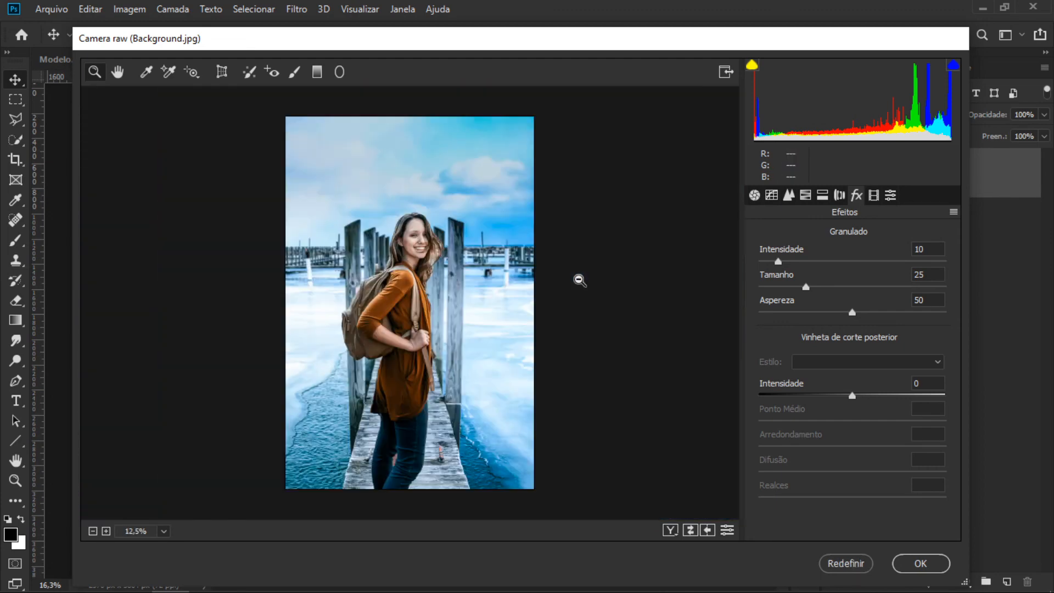
pyautogui.click(503, 283)
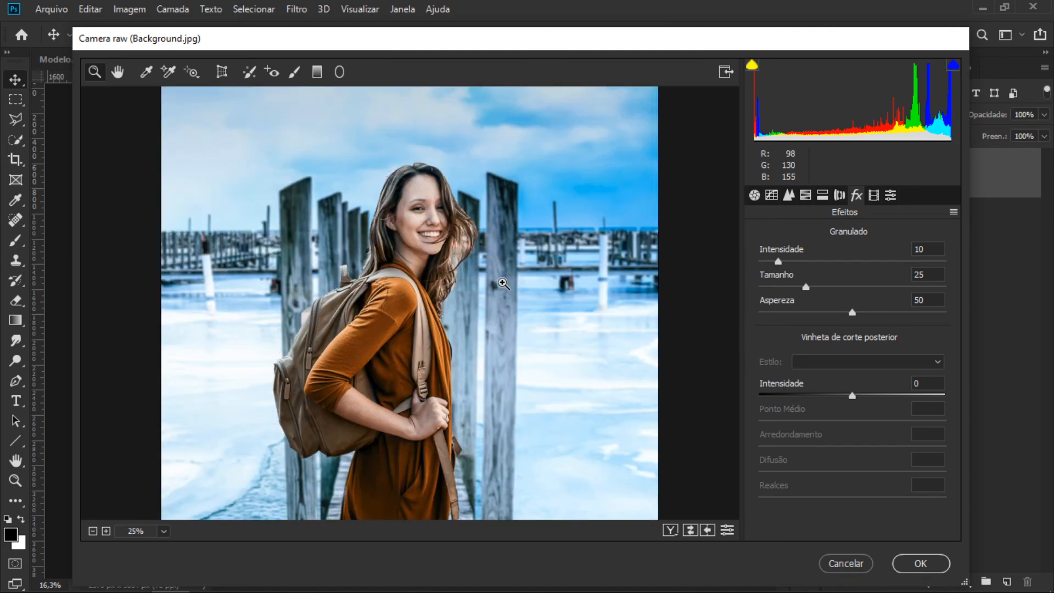
pyautogui.click(758, 197)
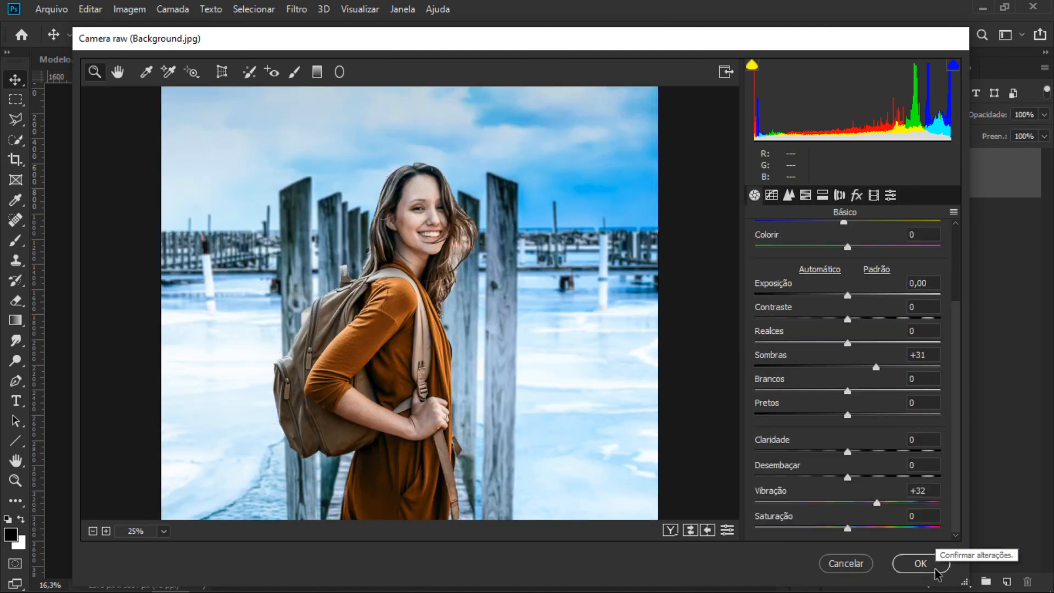
pyautogui.click(928, 564)
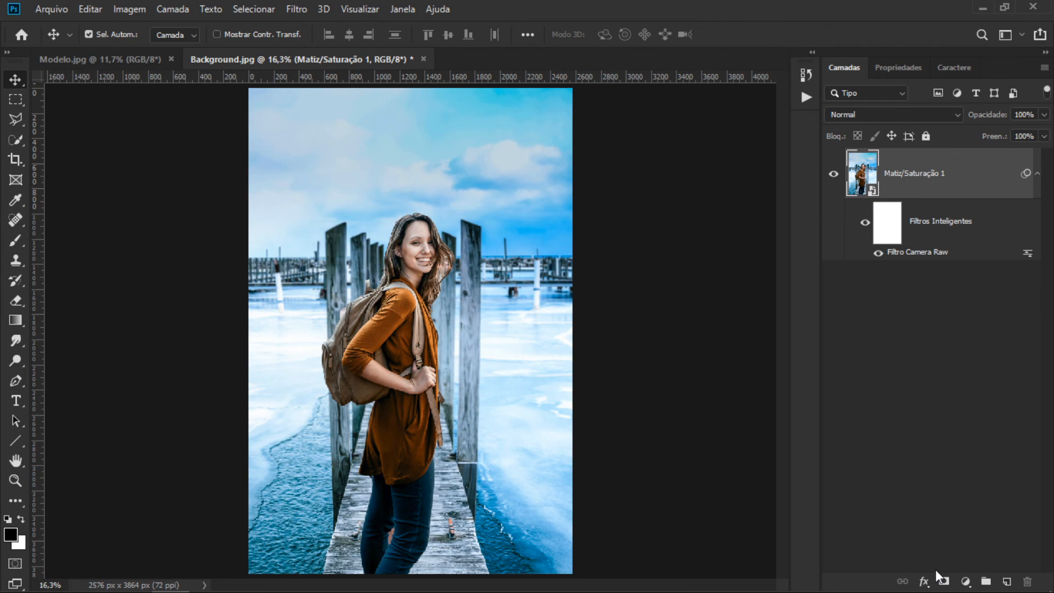
# Step: Crop a strip of sky off the image's upper edge, reducing the canvas to 2576 x 3410 px
pyautogui.press('c')
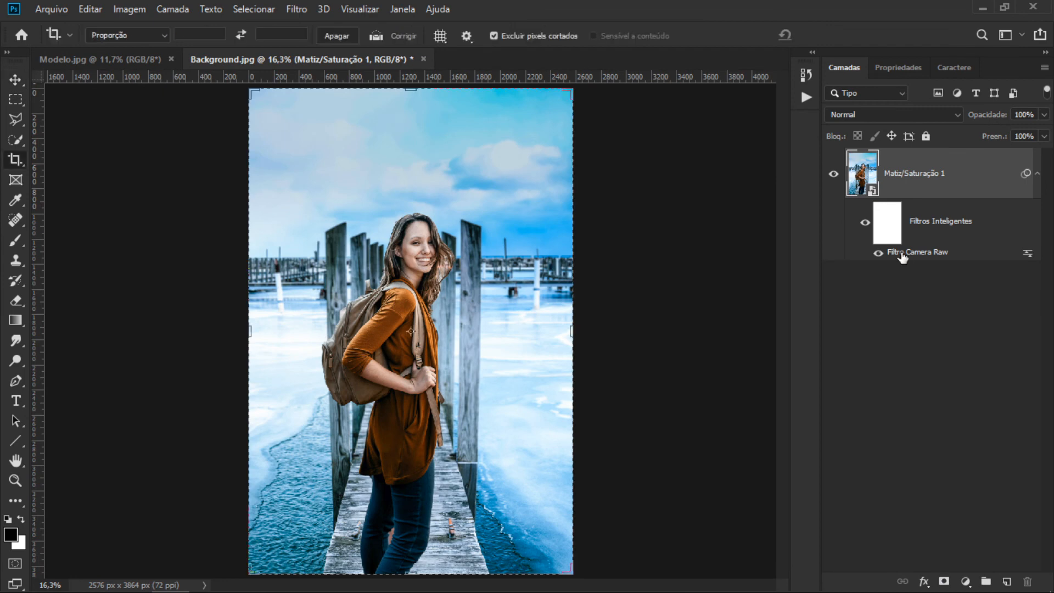
pyautogui.moveTo(414, 92); pyautogui.dragTo(411, 119)
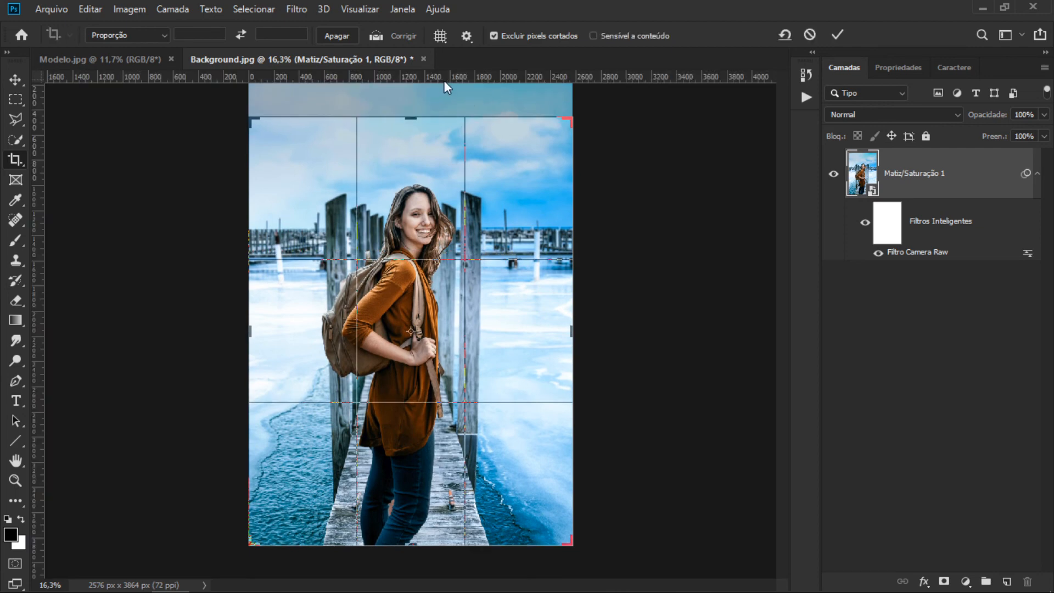
pyautogui.click(839, 38)
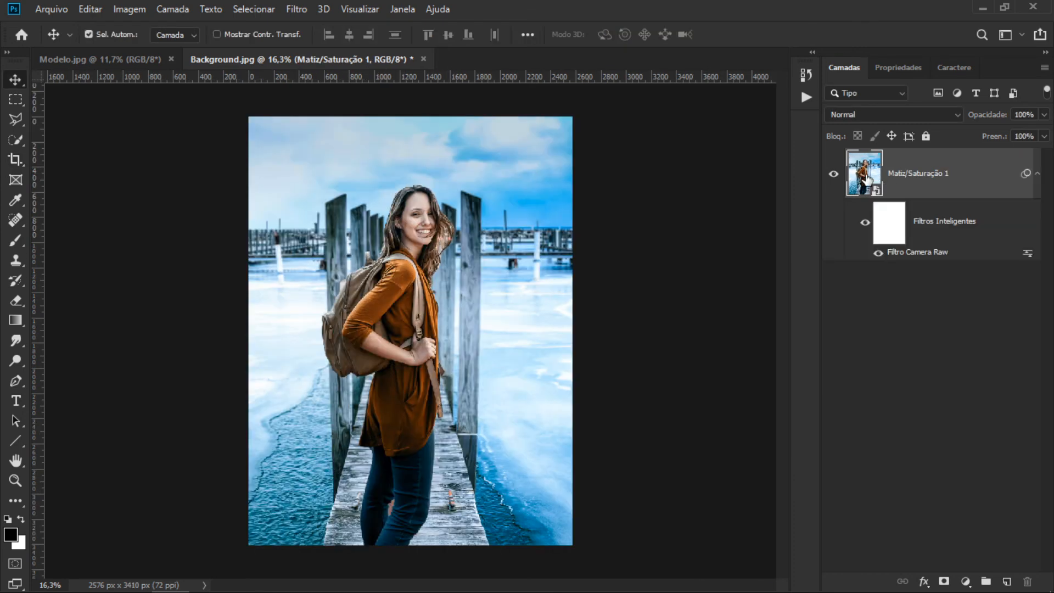
# Step: Open the contents of the Matiz/Saturação 1 smart object, keeping its embedded colour profile
pyautogui.doubleClick(864, 174)
pyautogui.click(616, 301)
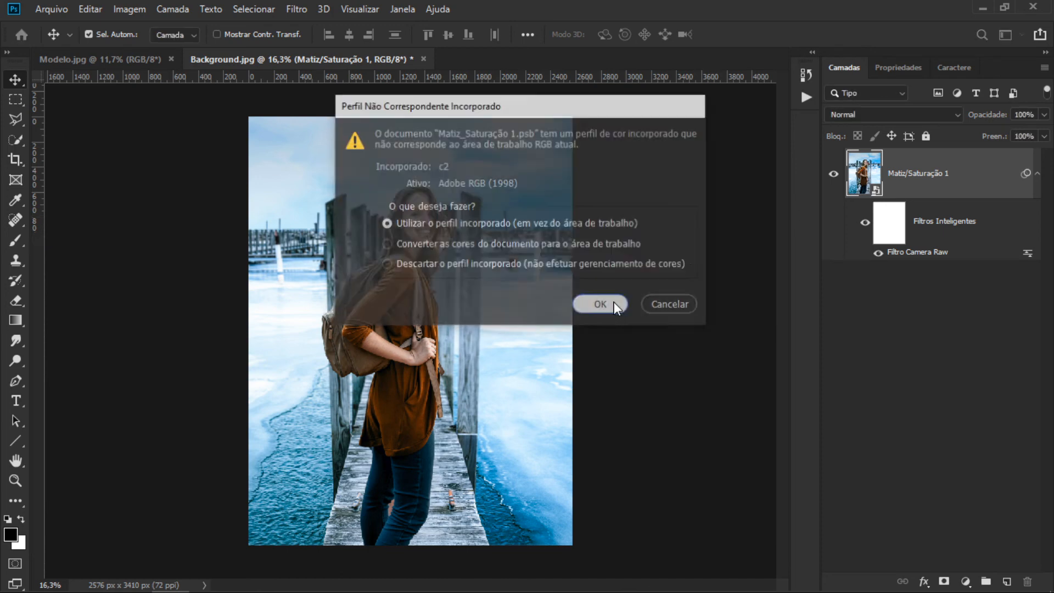
pyautogui.moveTo(834, 169)
pyautogui.mouseDown()
pyautogui.moveTo(829, 370)
pyautogui.moveTo(834, 170)
pyautogui.mouseUp()
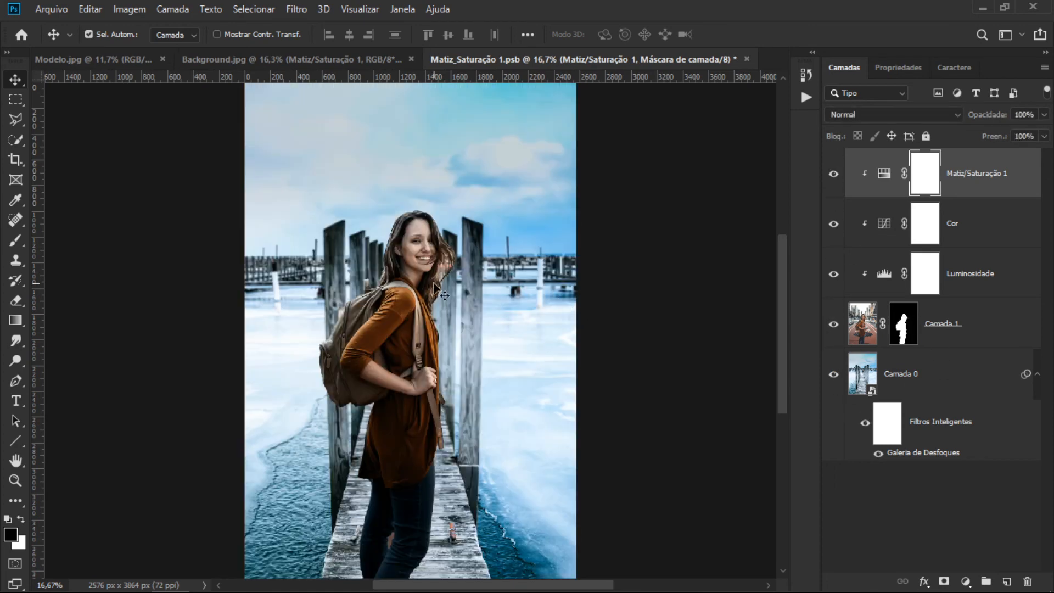
# Step: Paint black on Camada 1's layer mask with a 12 px hard brush to hide the brown patch between the woman's legs
pyautogui.scroll(3, 429, 244)
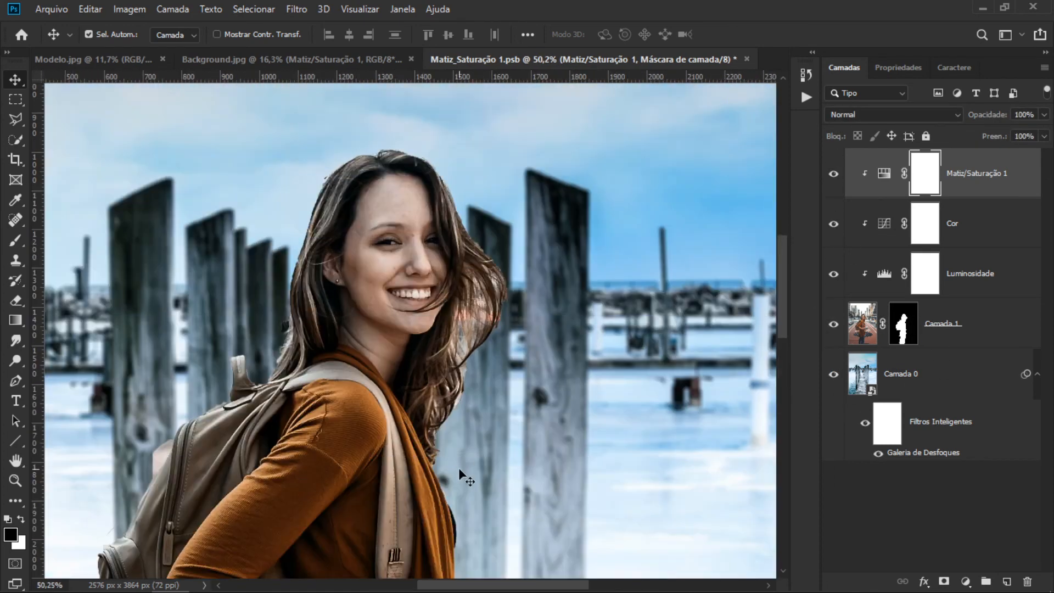
pyautogui.click(904, 324)
pyautogui.moveTo(490, 477); pyautogui.dragTo(473, 200)
pyautogui.scroll(3, 459, 351)
pyautogui.scroll(2, 375, 363)
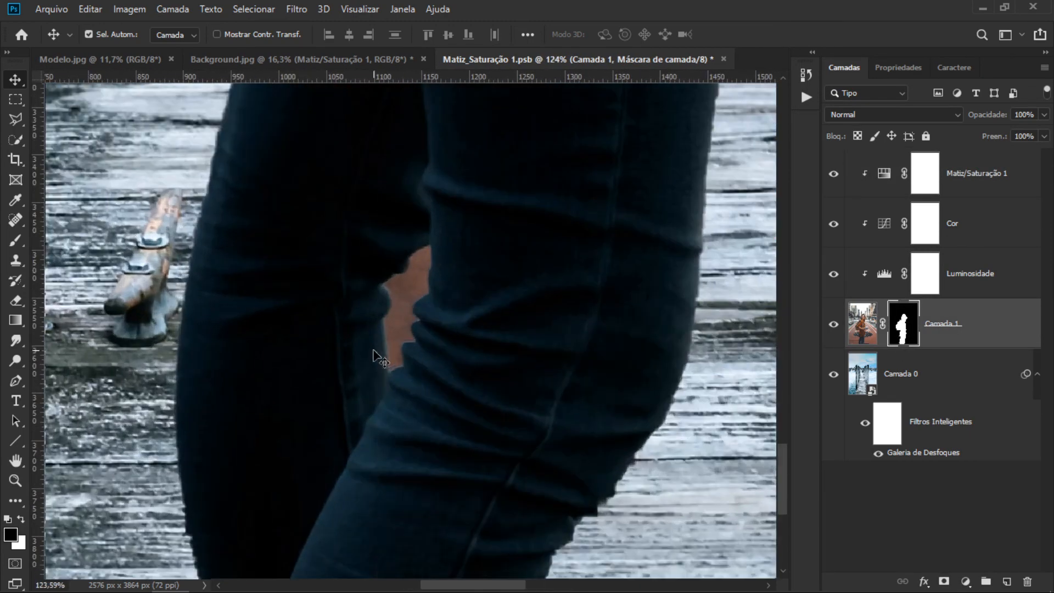
pyautogui.press('b')
pyautogui.click(101, 33)
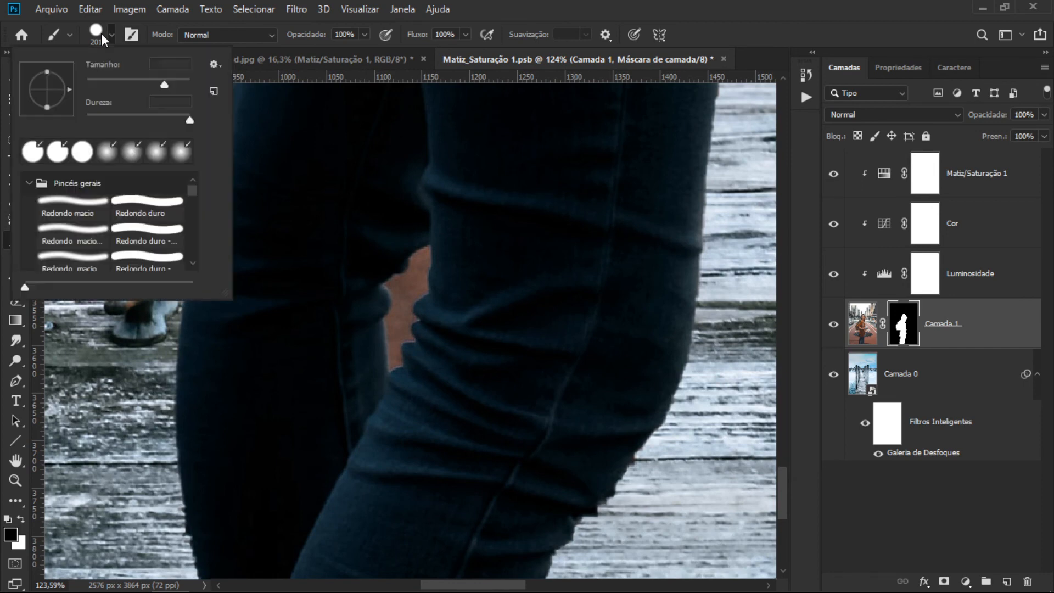
pyautogui.moveTo(405, 250)
pyautogui.mouseDown()
pyautogui.moveTo(322, 245)
pyautogui.moveTo(423, 257)
pyautogui.moveTo(393, 338)
pyautogui.mouseUp()
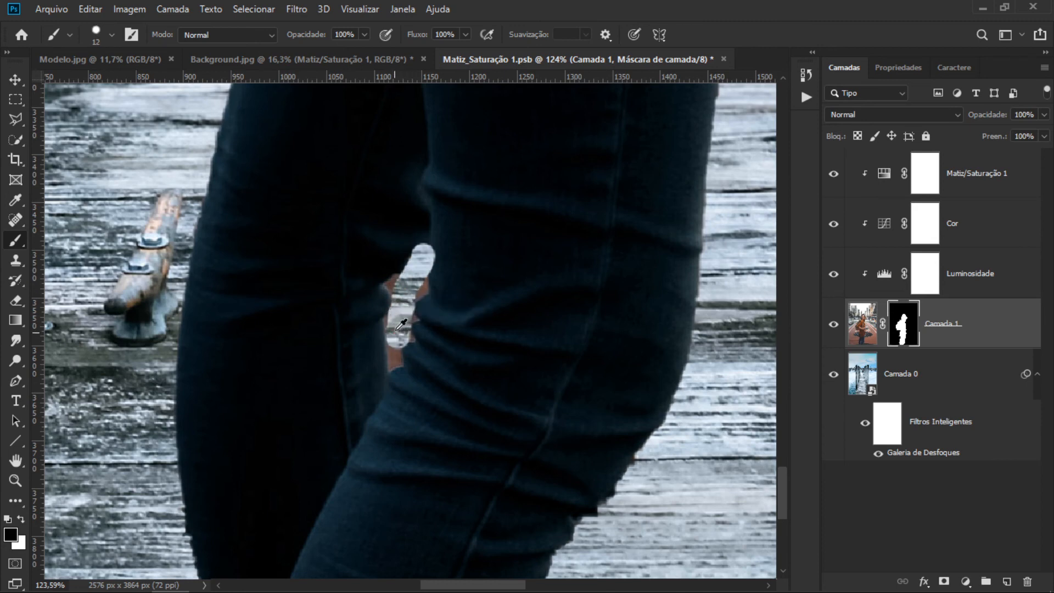
pyautogui.moveTo(393, 295)
pyautogui.mouseDown()
pyautogui.moveTo(421, 284)
pyautogui.moveTo(391, 358)
pyautogui.moveTo(399, 360)
pyautogui.moveTo(412, 319)
pyautogui.mouseUp()
pyautogui.scroll(-10, 412, 320)
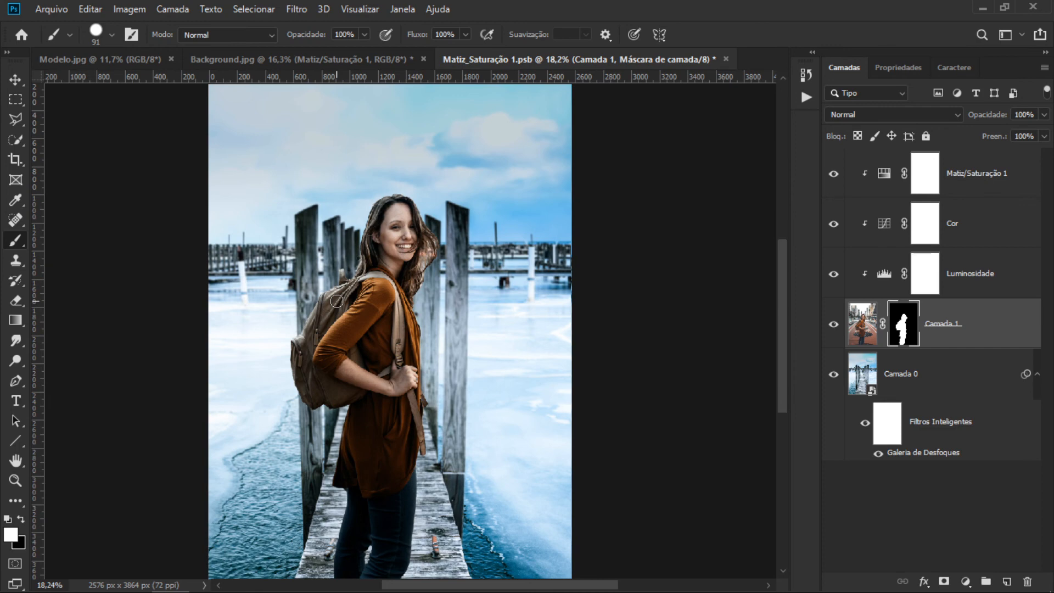
pyautogui.press('v')
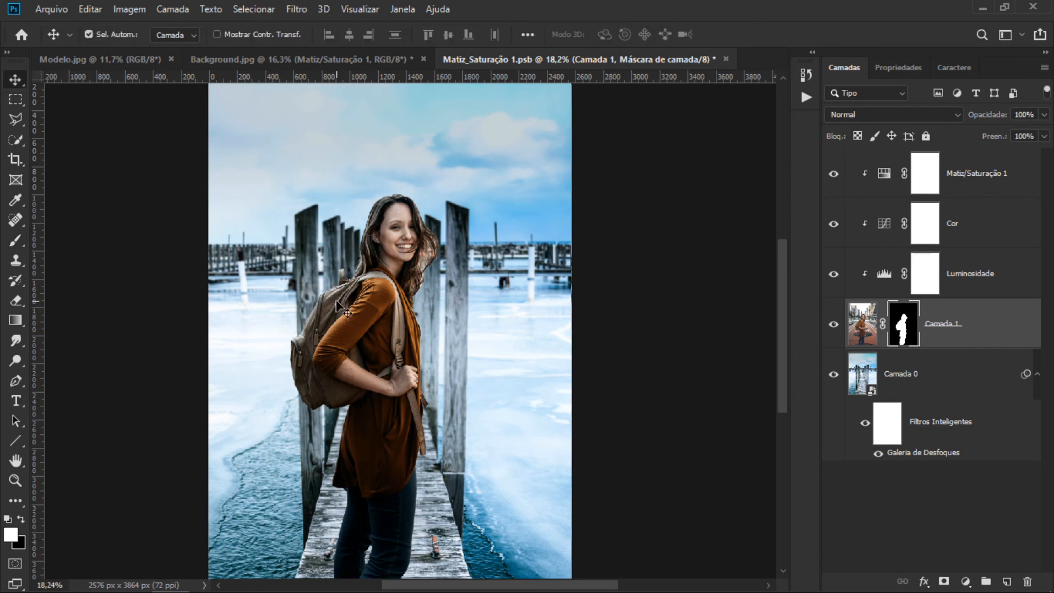
# Step: Create a new layer clipped to Camada 1 and sample a dark background colour from beside the woman's hair
pyautogui.scroll(8, 338, 308)
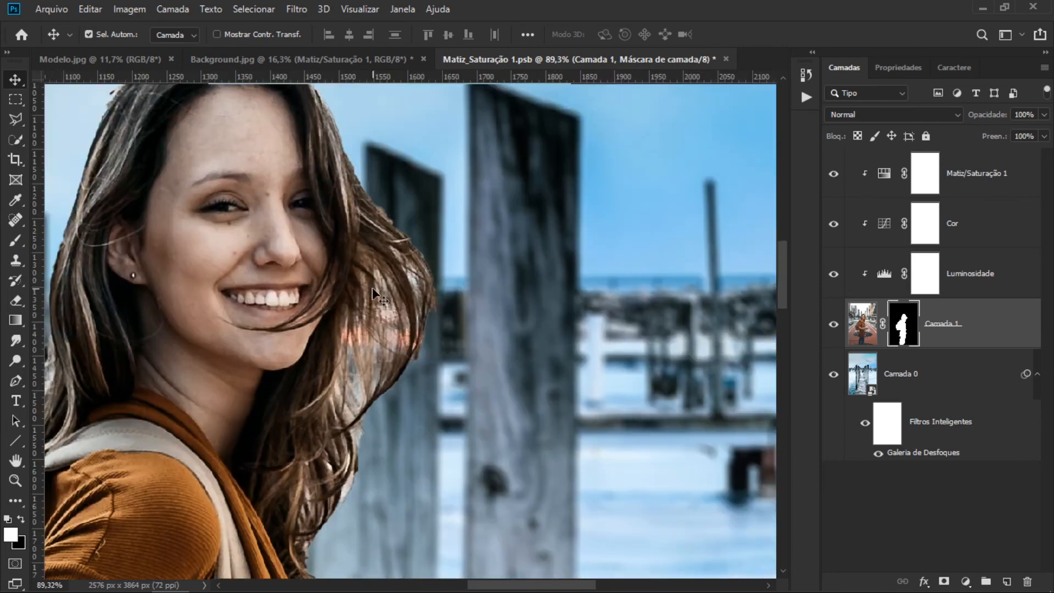
pyautogui.scroll(3, 373, 292)
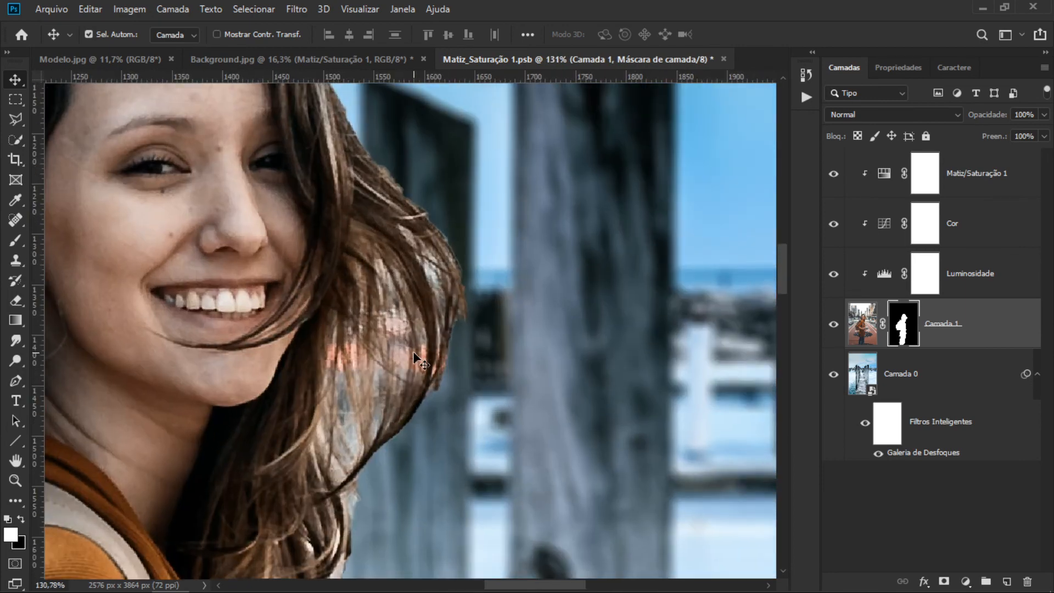
pyautogui.click(1007, 581)
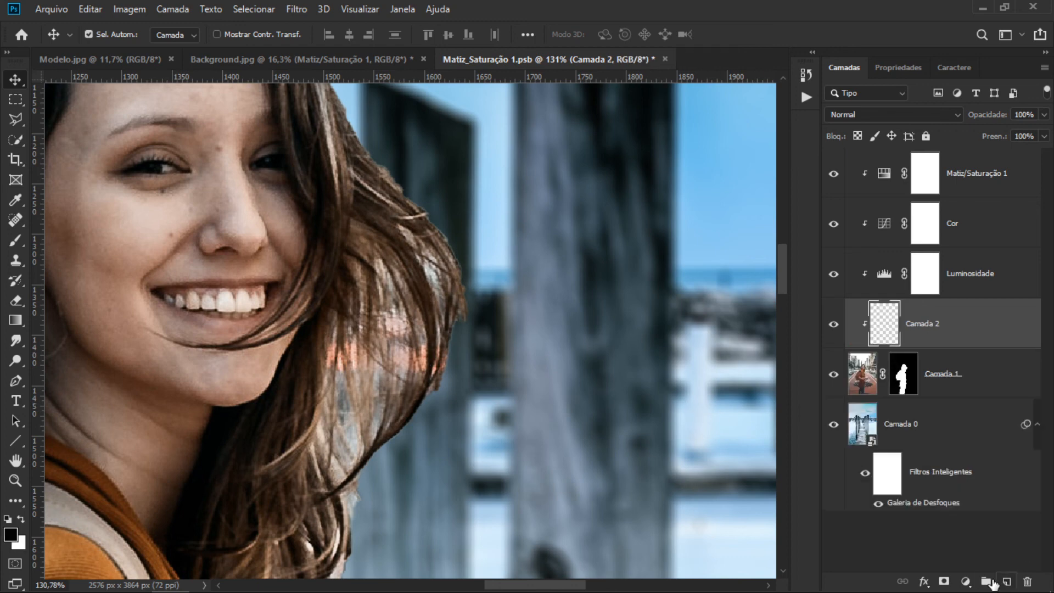
pyautogui.moveTo(619, 282); pyautogui.dragTo(595, 361)
pyautogui.press('i')
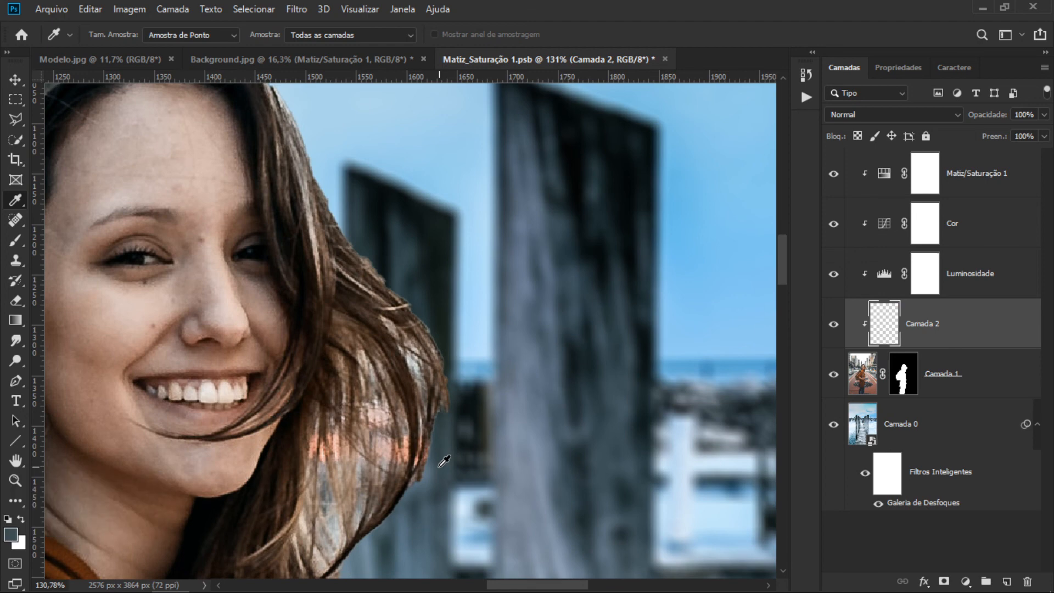
pyautogui.click(443, 460)
pyautogui.click(482, 461)
pyautogui.click(607, 337)
# Step: Paint the sampled dark teal on Camada 2 with a 91 px hard brush over the background showing through the woman's hair, and compare before and after
pyautogui.press('b')
pyautogui.moveTo(412, 368)
pyautogui.mouseDown()
pyautogui.moveTo(429, 304)
pyautogui.moveTo(407, 296)
pyautogui.moveTo(352, 416)
pyautogui.moveTo(404, 333)
pyautogui.mouseUp()
pyautogui.click(407, 297)
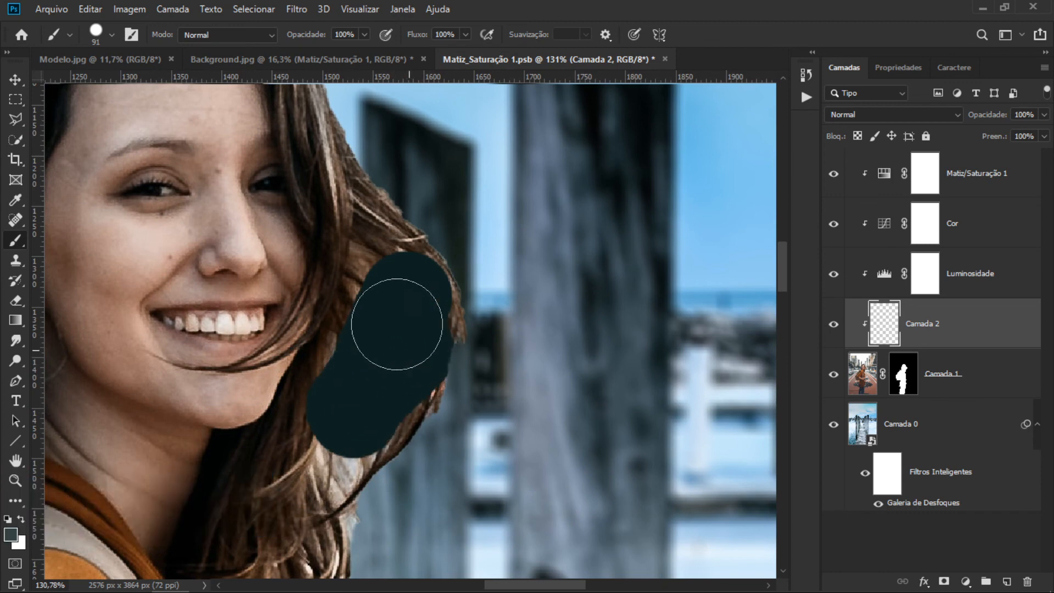
pyautogui.press('v')
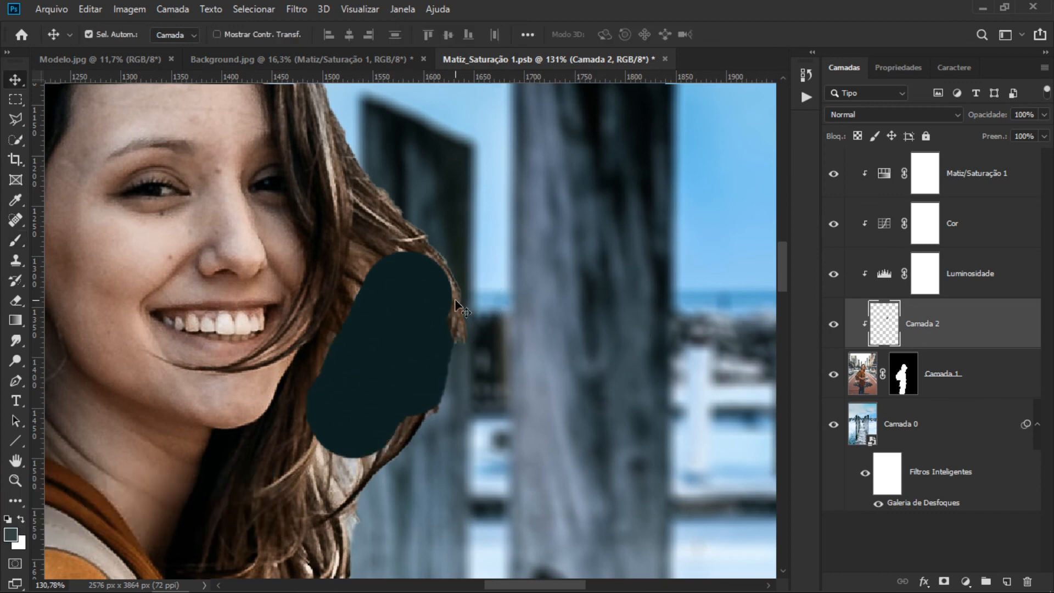
pyautogui.click(834, 324)
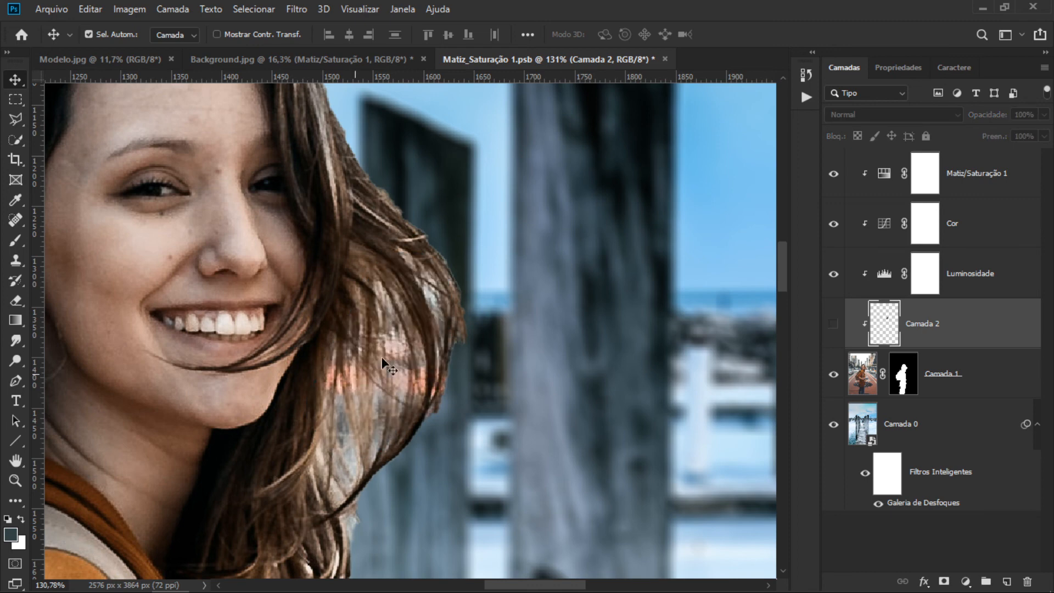
pyautogui.click(834, 324)
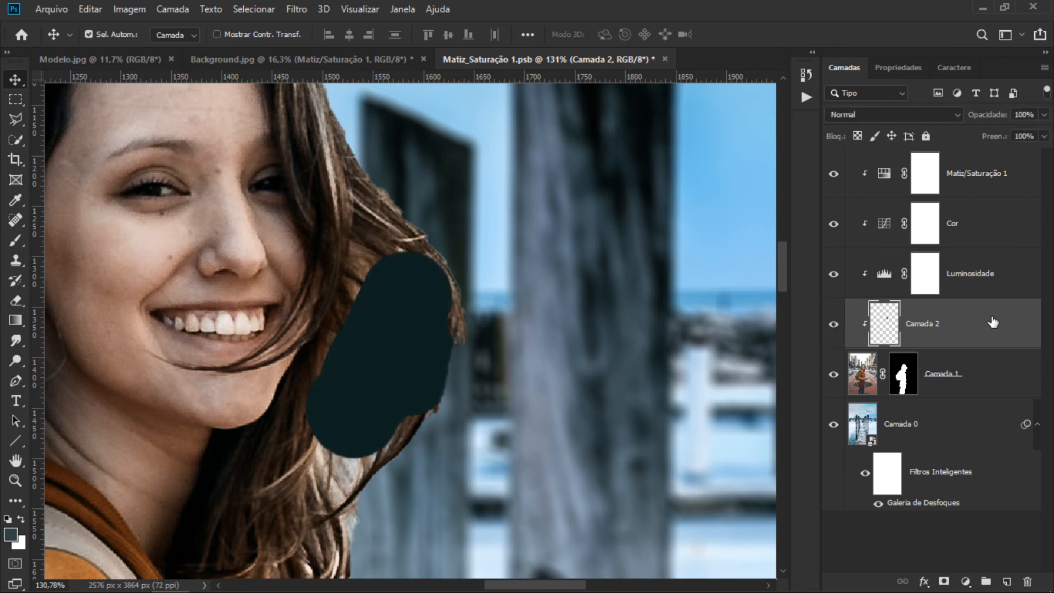
# Step: Set Camada 2's blend mode to Cor and raise the underlying layer's dark Blend If limit on Cinza to exclude the dark hair strands
pyautogui.click(900, 114)
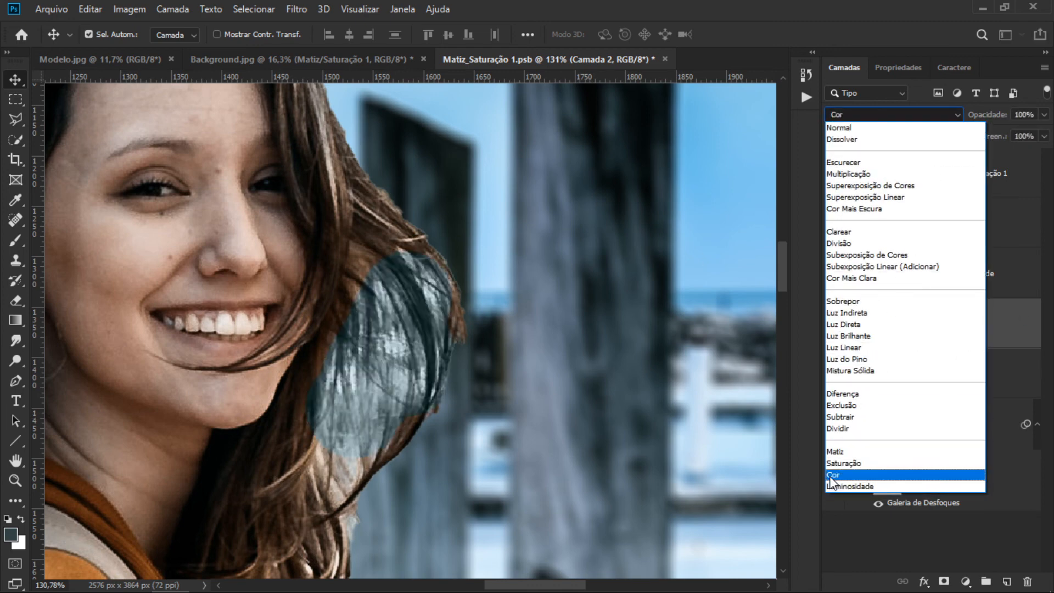
pyautogui.click(841, 488)
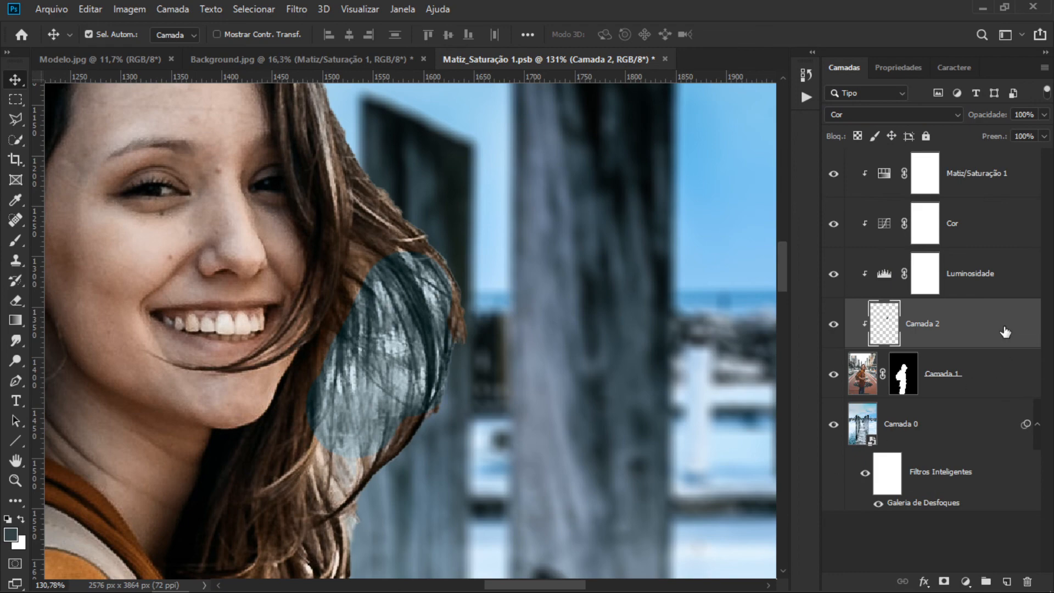
pyautogui.doubleClick(1007, 342)
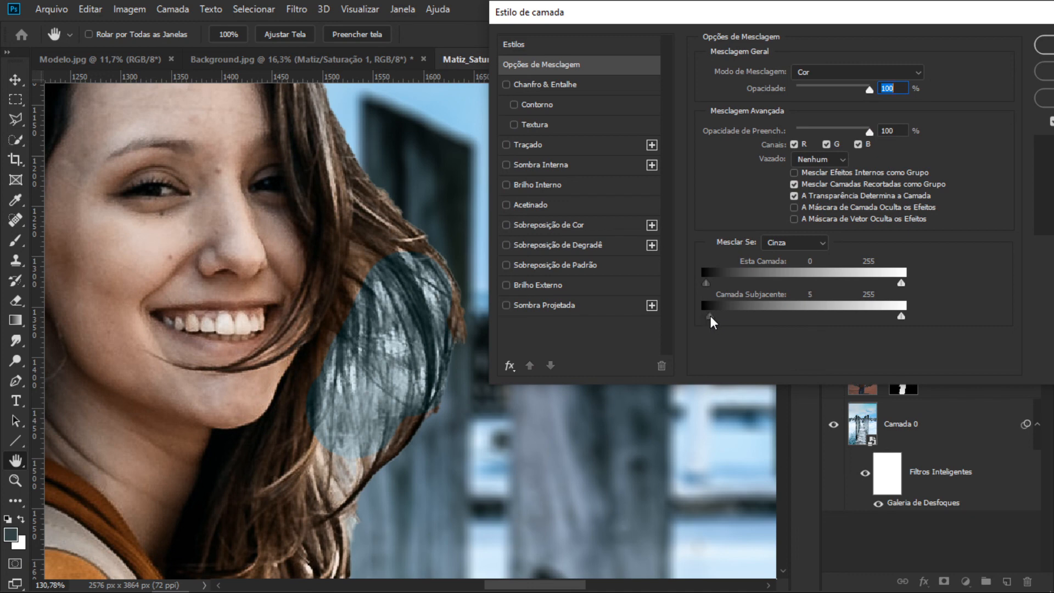
pyautogui.moveTo(710, 315); pyautogui.dragTo(735, 317)
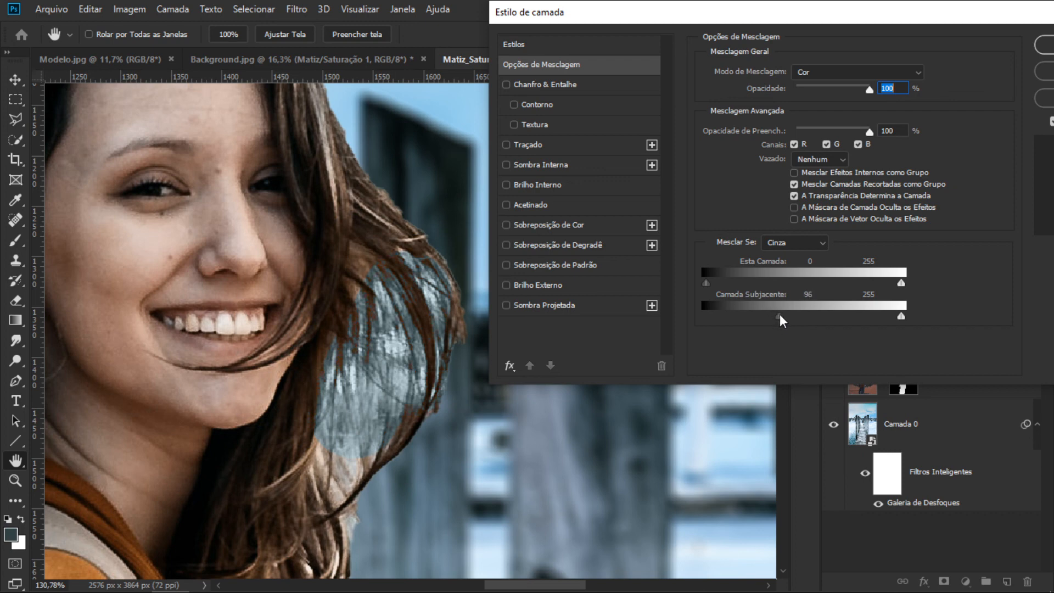
pyautogui.moveTo(776, 315); pyautogui.dragTo(799, 317)
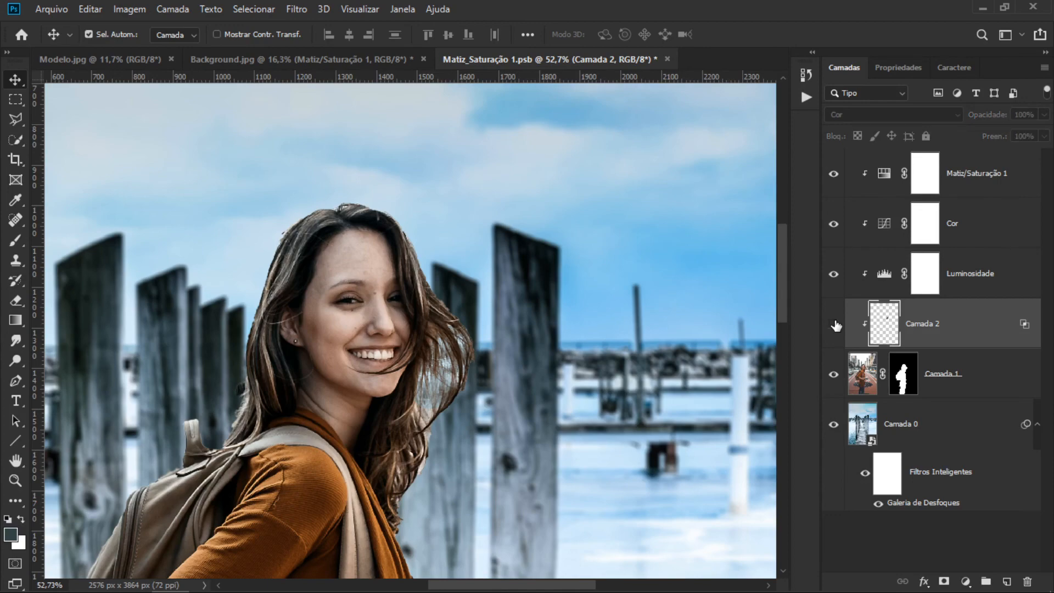
# Step: Check the recoloured hair up close and in the full image, and save the Matiz_Saturação 1.psb smart object contents
pyautogui.scroll(-4, 374, 425)
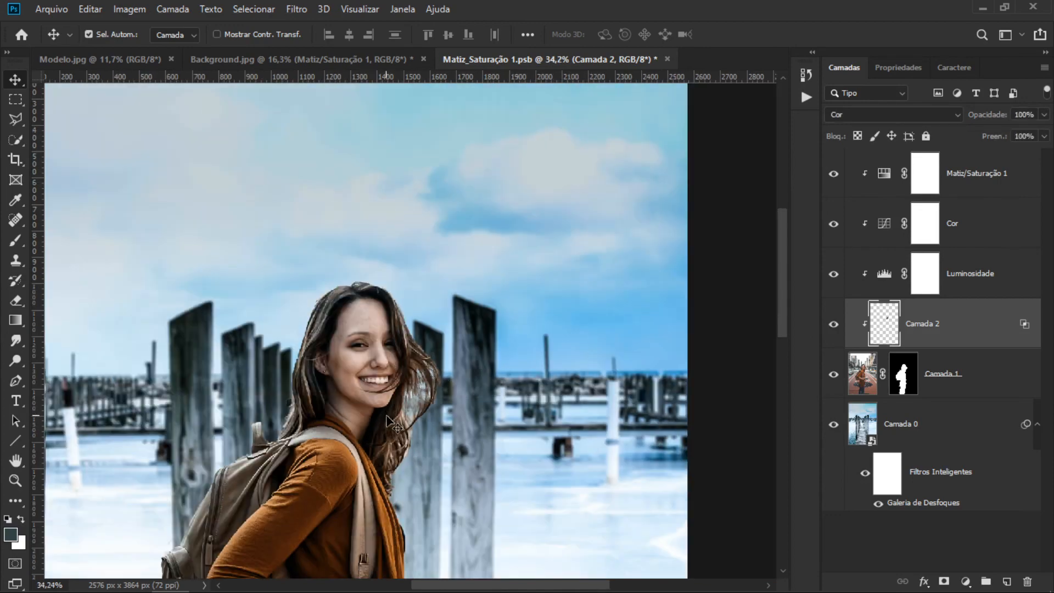
pyautogui.scroll(5, 401, 406)
pyautogui.scroll(-10, 449, 467)
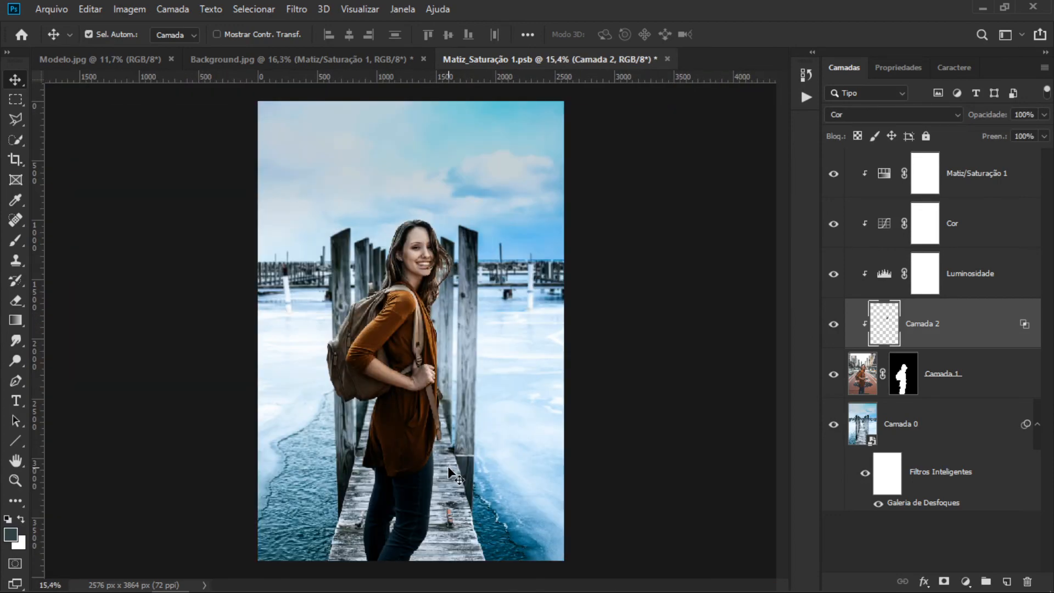
pyautogui.hotkey('ctrl', 's')
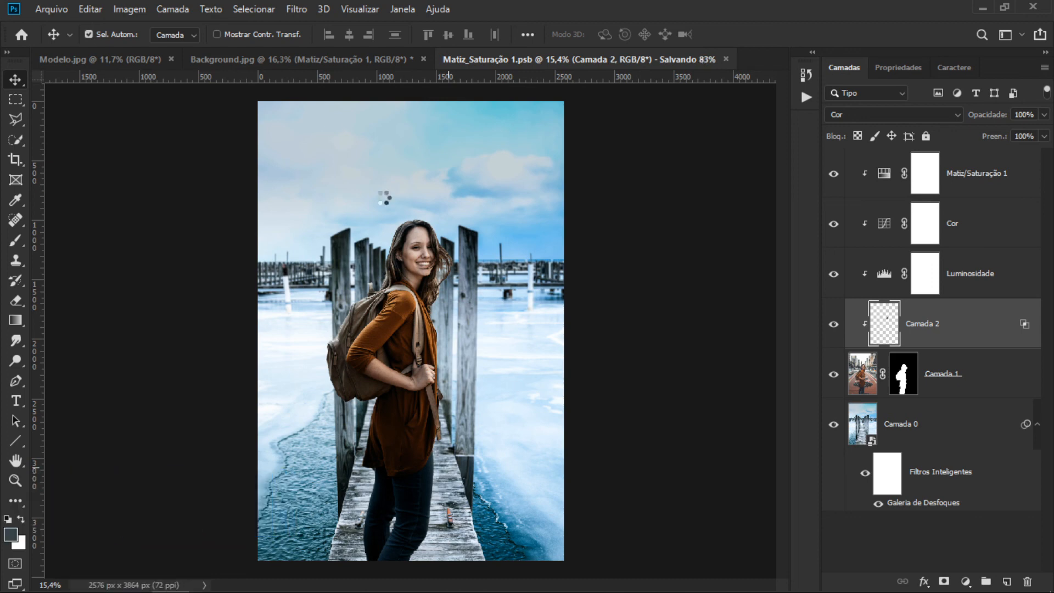
# Step: Return to the Background.jpg document and examine the updated hair area close up and within the whole composite
pyautogui.click(334, 61)
pyautogui.scroll(2, 483, 181)
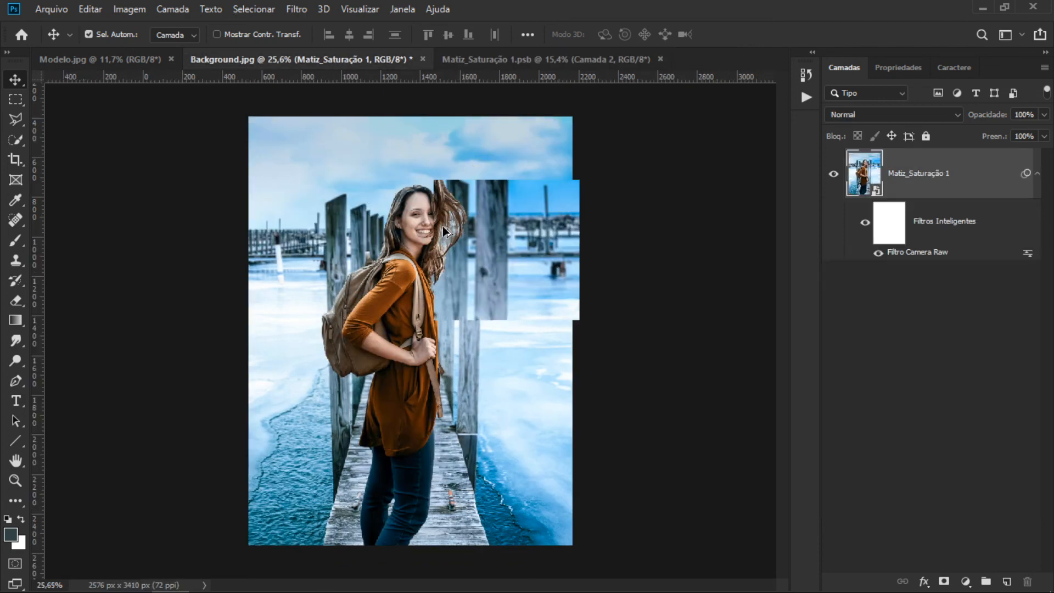
pyautogui.scroll(4, 510, 220)
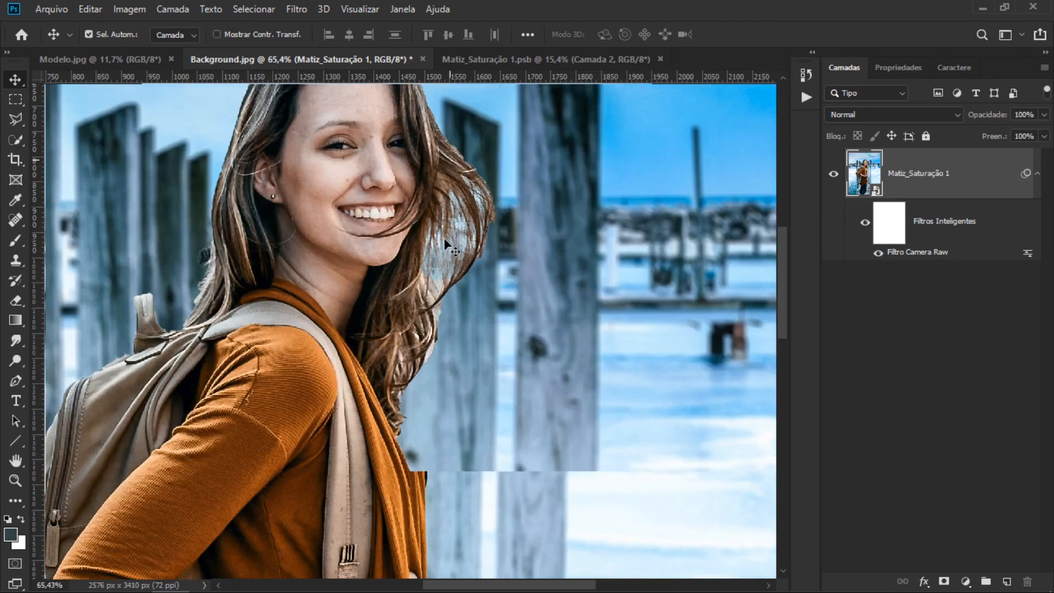
pyautogui.scroll(-2, 471, 305)
pyautogui.scroll(-2, 483, 286)
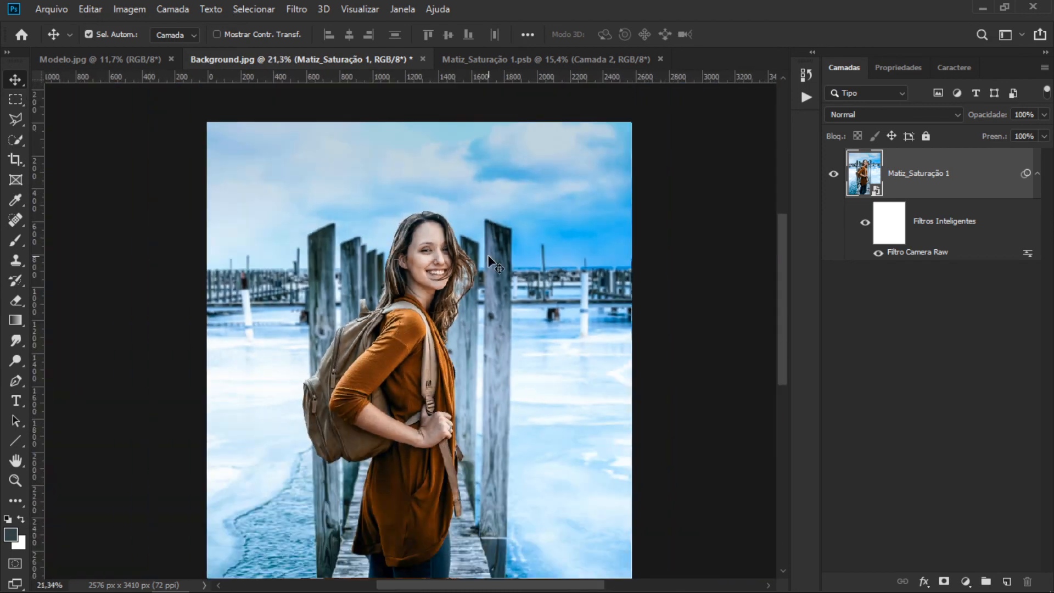
pyautogui.scroll(-1, 490, 261)
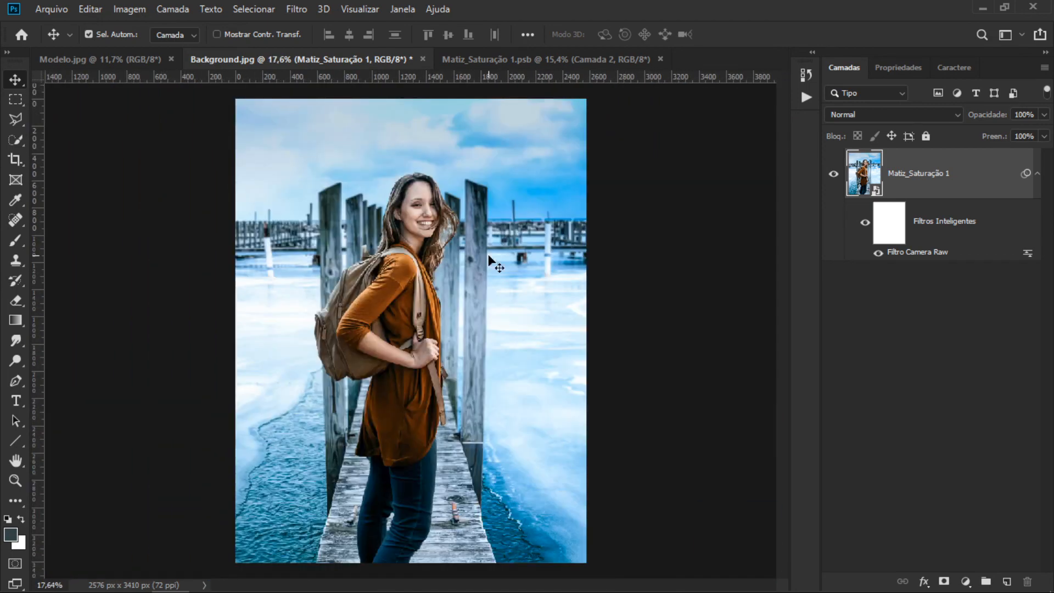